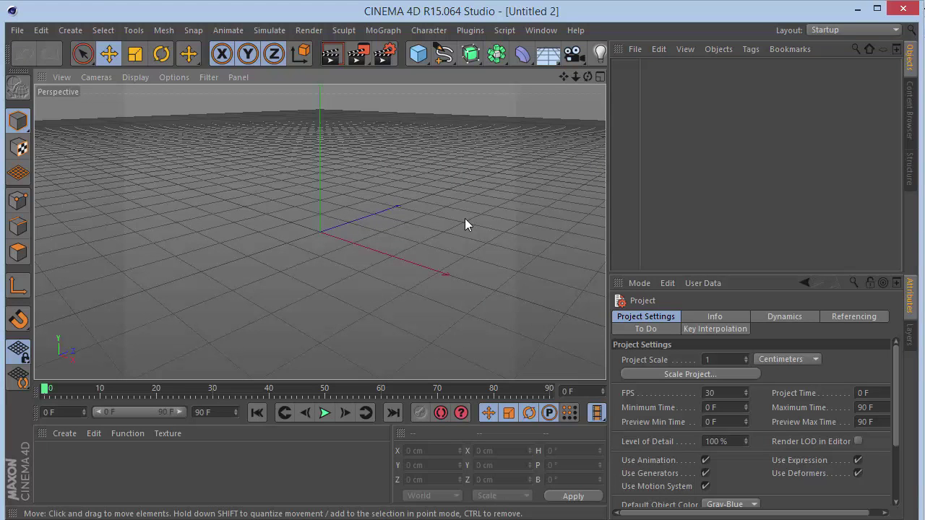
- Set the render output size to 1280 x 720 pixels
click(385, 53)
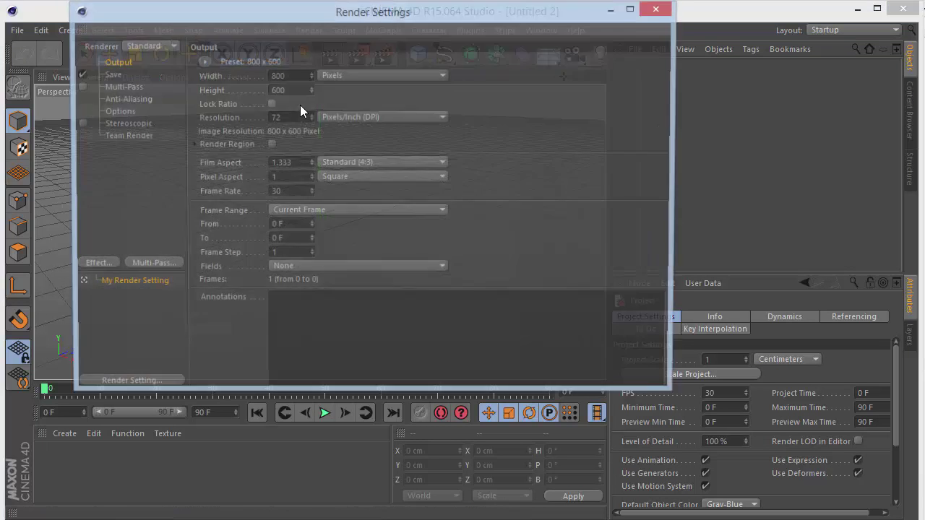
key(BackSpace)
key(BackSpace)
key(BackSpace)
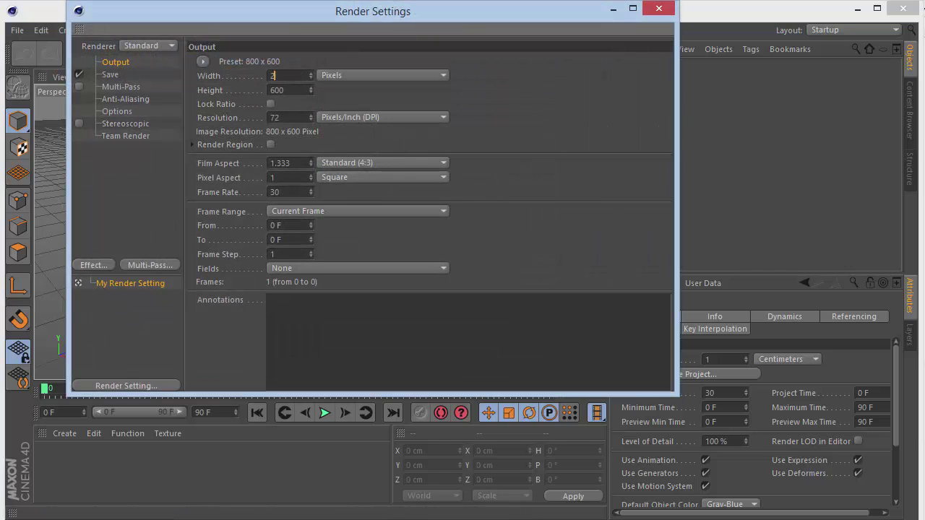
text(1280)
key(Tab)
text(720)
key(Tab)
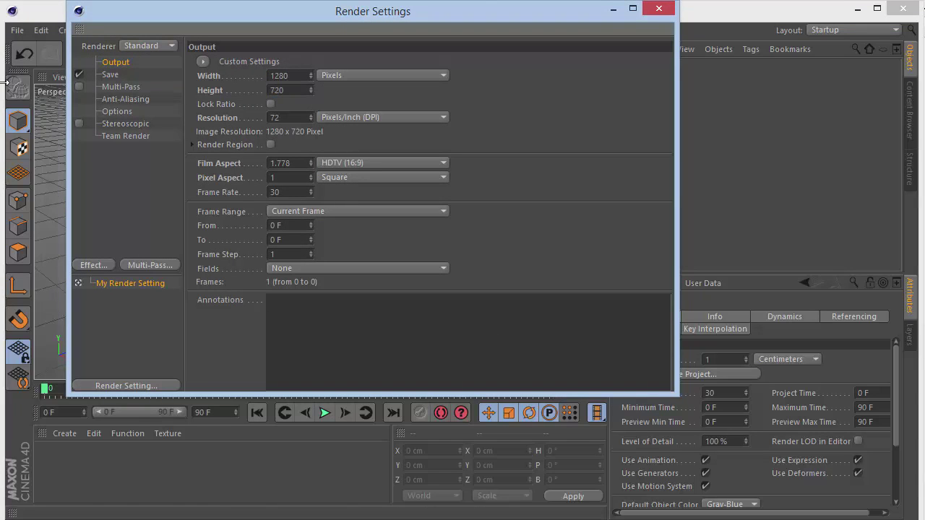
click(658, 9)
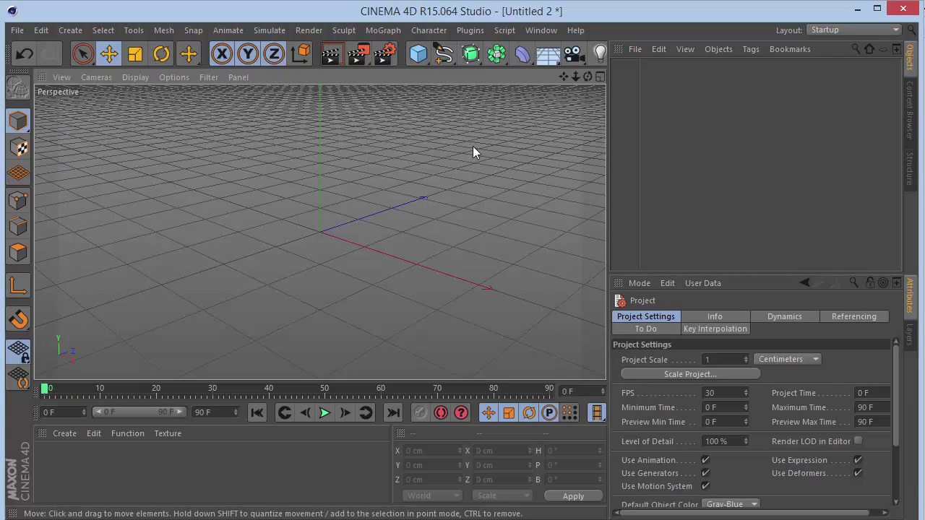
- Add a cylinder oriented along +Z and set its radius to 150 cm
drag(418, 53, 710, 84)
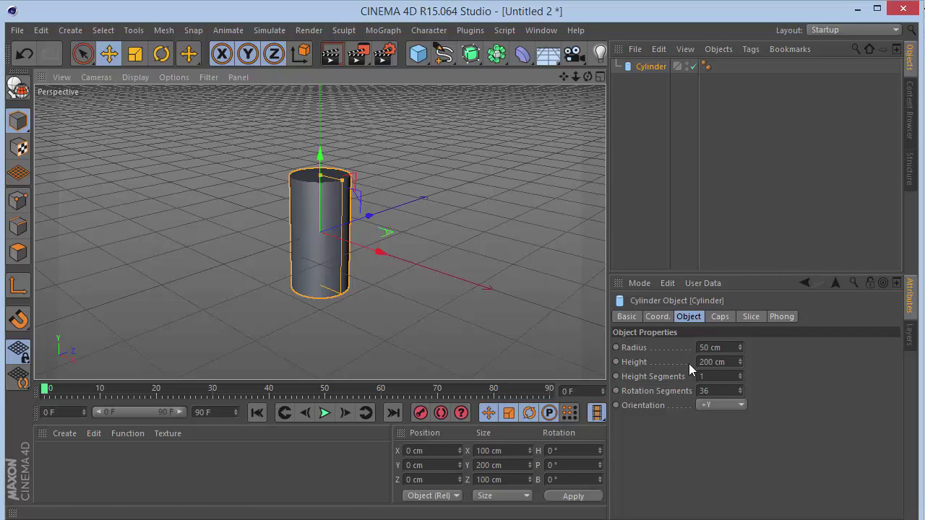
click(720, 406)
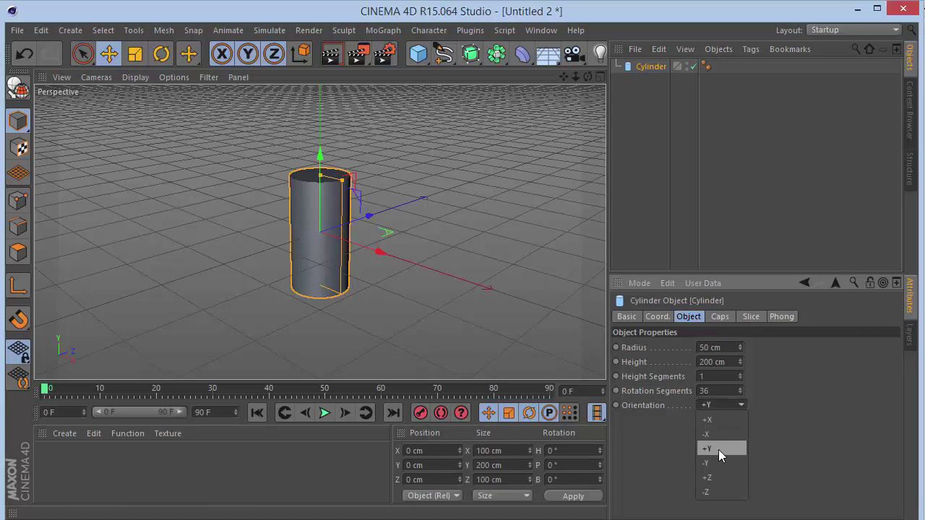
click(720, 476)
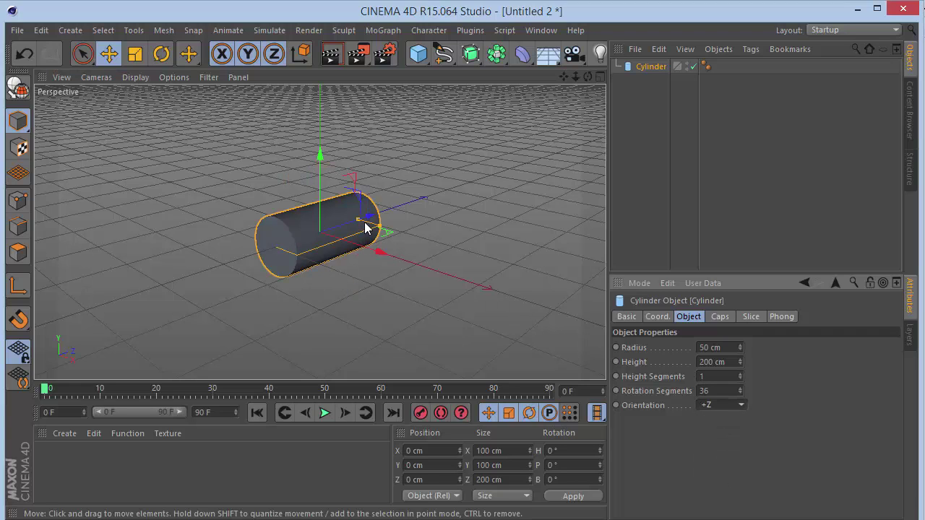
drag(359, 219, 442, 247)
key(ctrl+z)
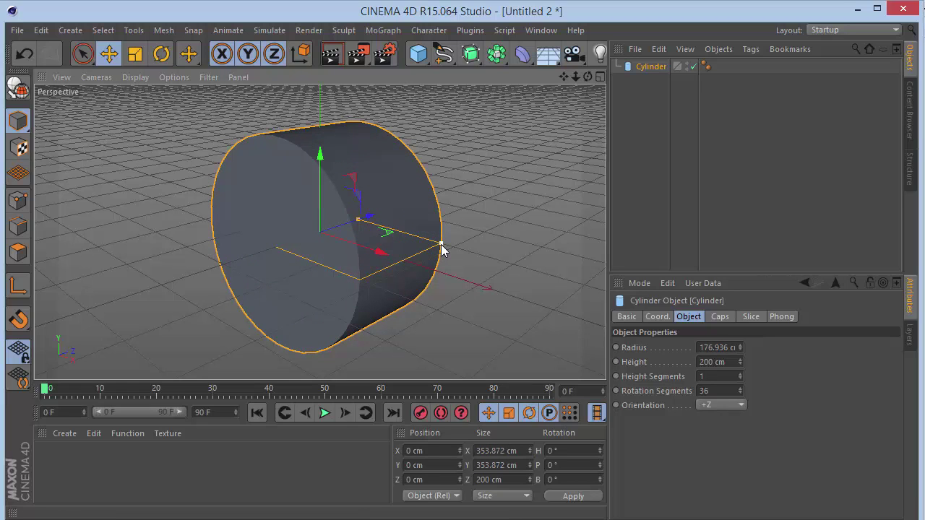
click(716, 348)
text(150)
key(Return)
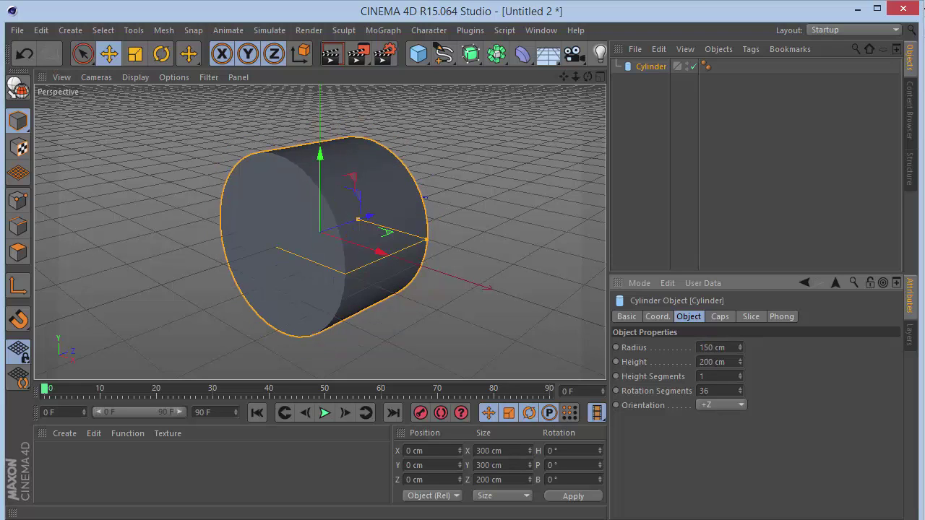
- Try cylinder heights of 50 cm and 100 cm
click(732, 362)
text(50)
key(Return)
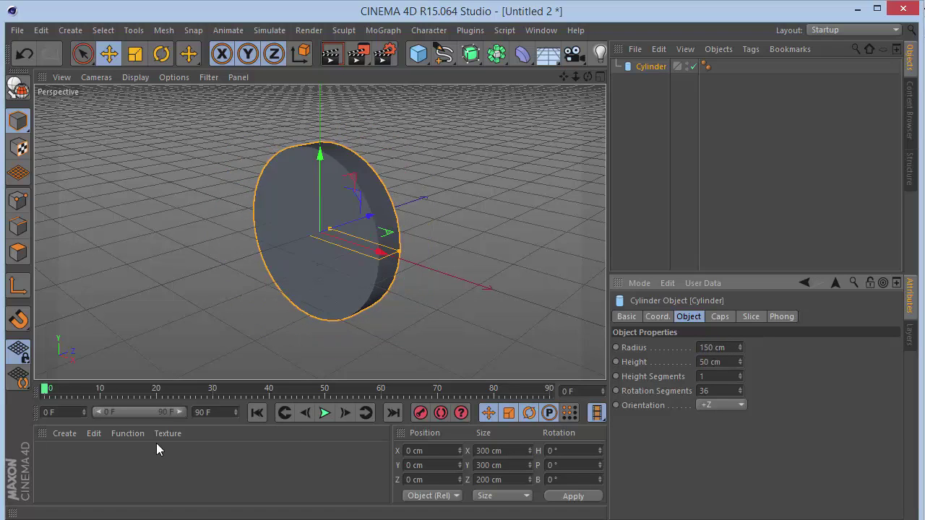
click(719, 362)
text(100)
key(Return)
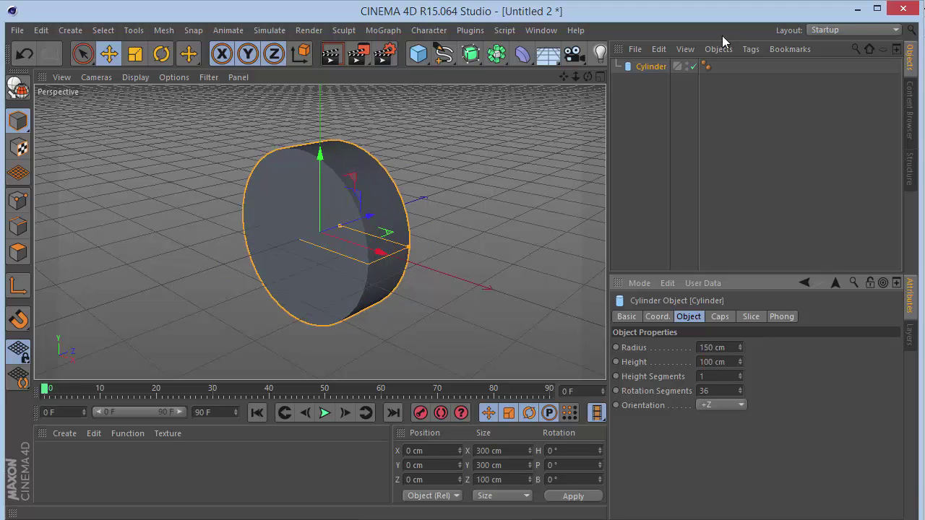
- Set the cylinder's height to 150 cm
drag(587, 77, 506, 76)
drag(731, 361, 169, 389)
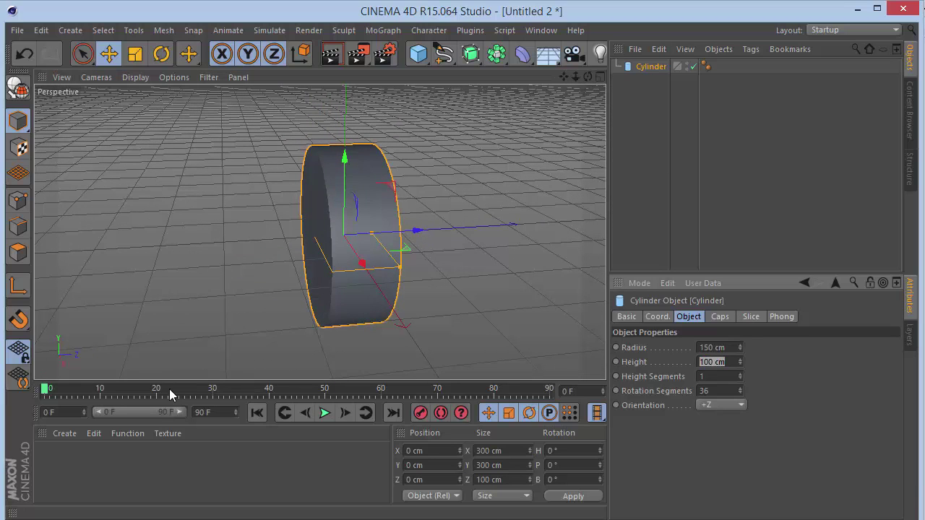
text(150)
key(Return)
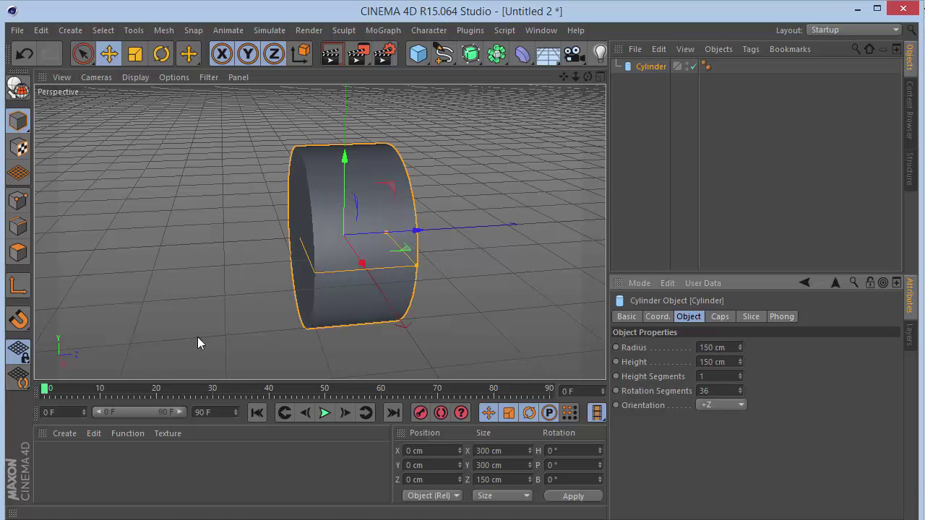
- Make the cylinder editable and switch to point editing
click(18, 87)
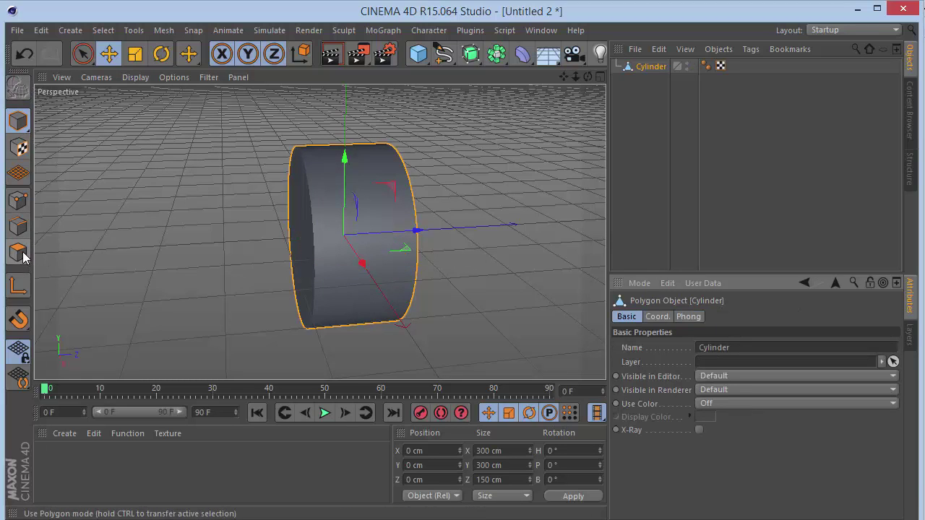
click(18, 226)
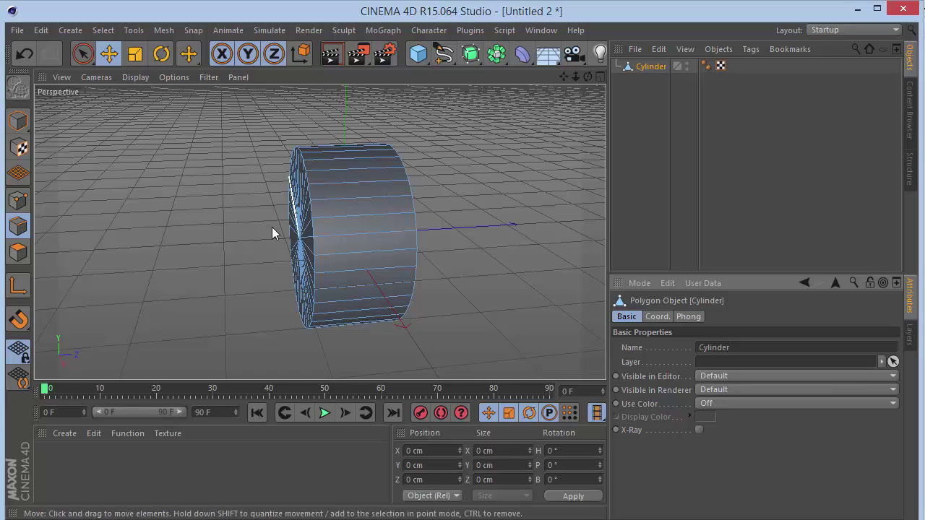
click(18, 200)
- Cut an edge loop around the cylinder's side near the front rim with the Knife in Loop mode, at a 33% offset
key(k)
key(k)
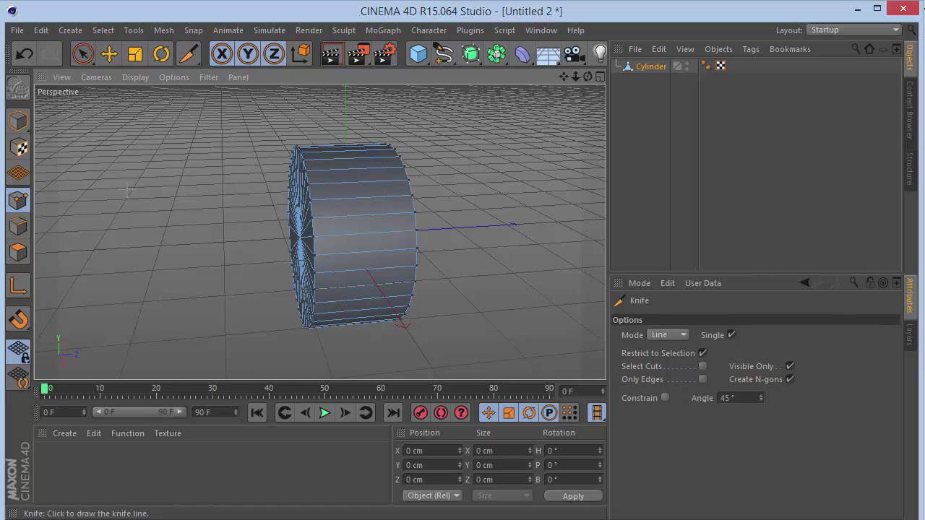
right_click(568, 311)
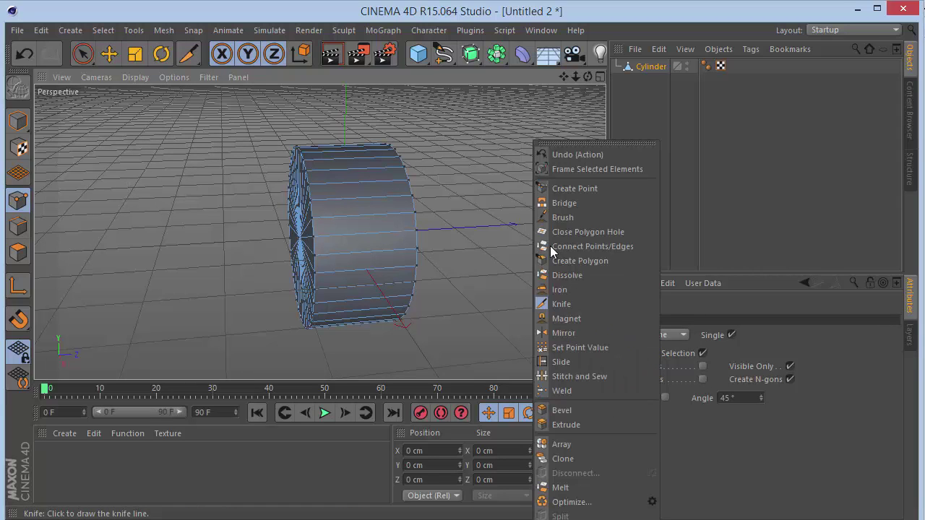
click(581, 302)
click(677, 337)
click(675, 363)
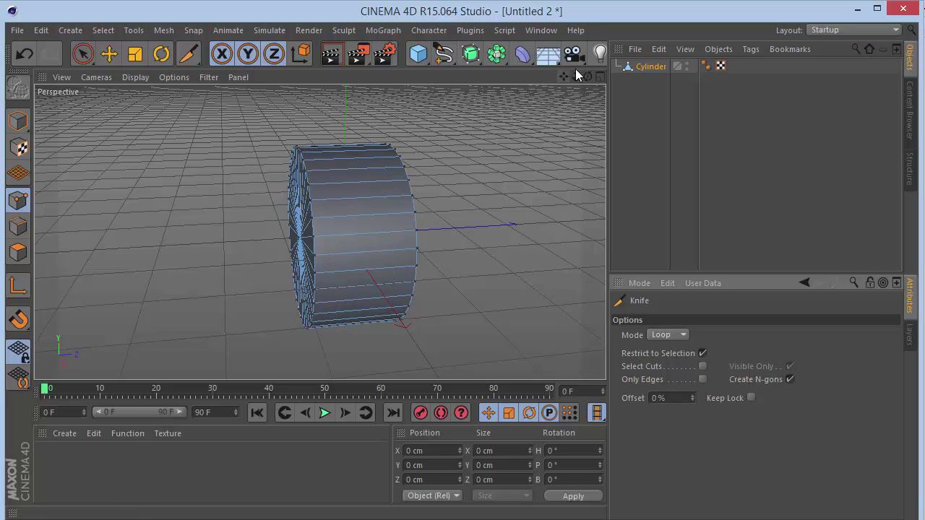
drag(588, 77, 547, 66)
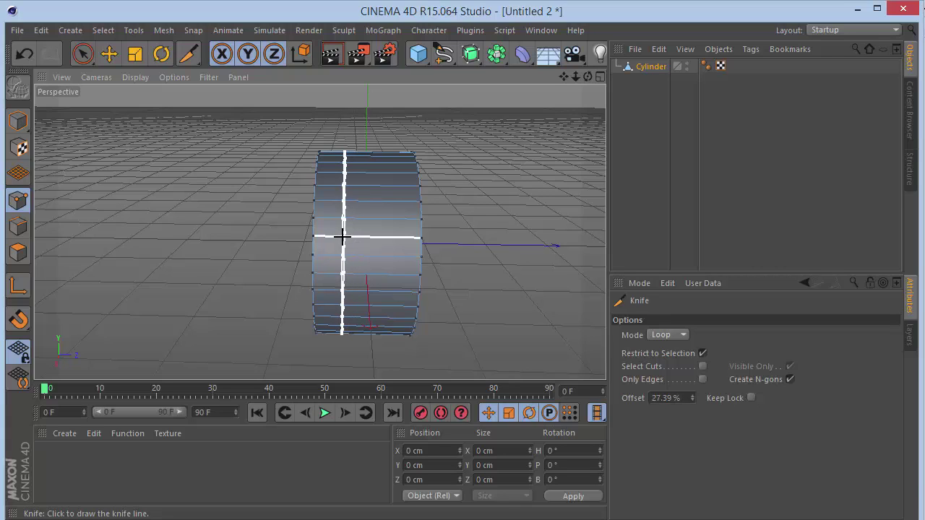
click(343, 238)
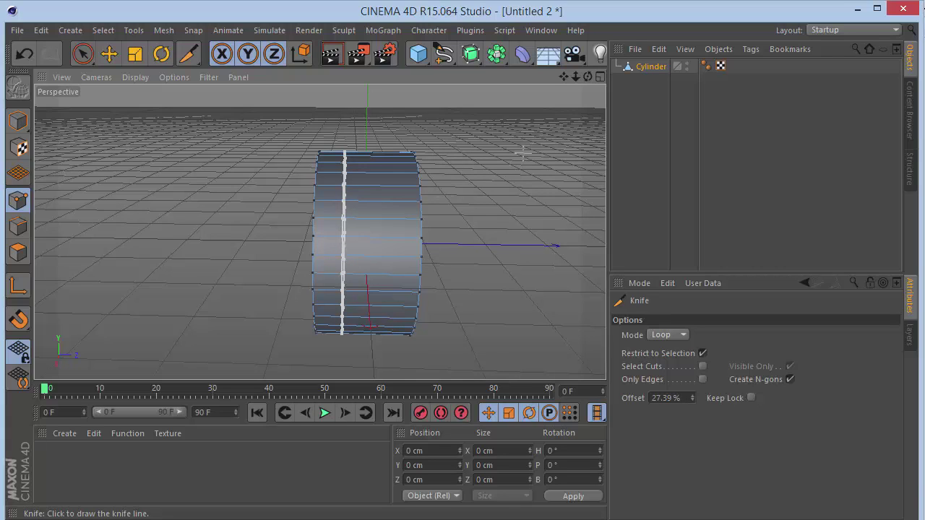
drag(588, 77, 607, 66)
alt+drag(319, 232, 320, 232)
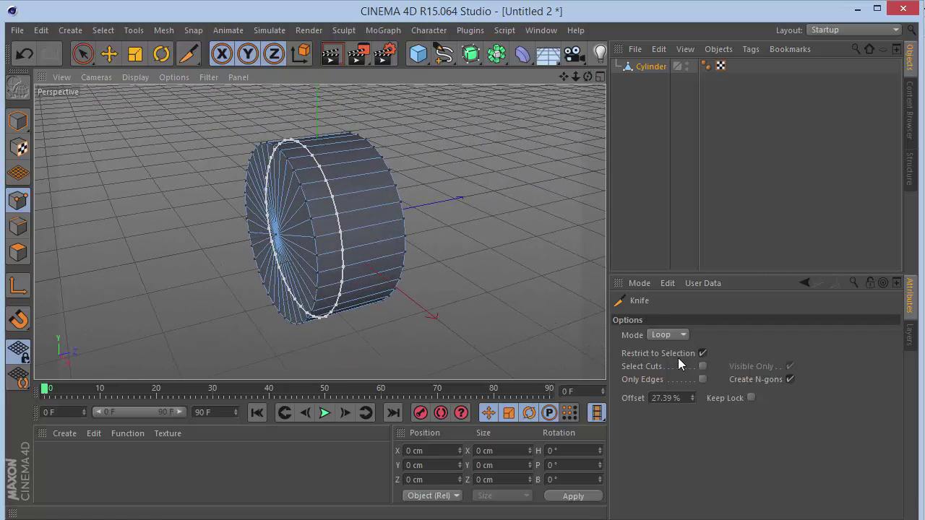
click(680, 398)
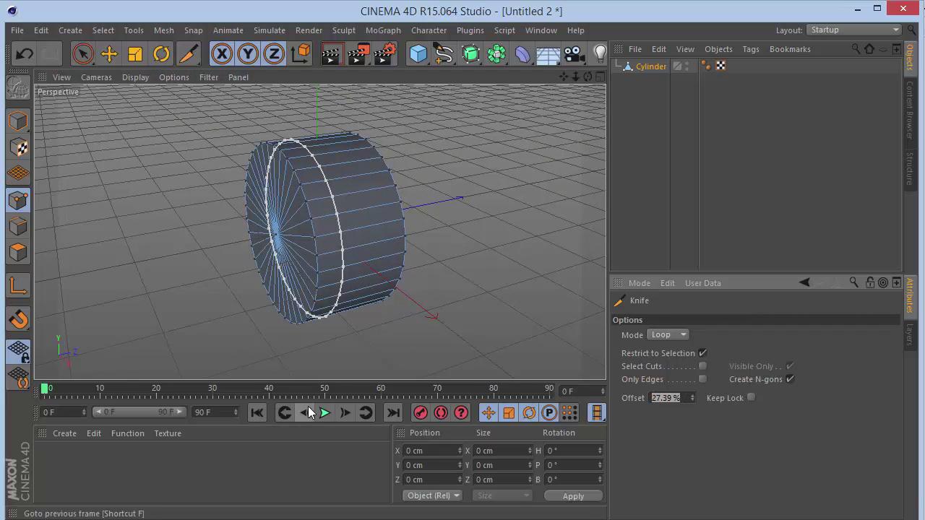
text(33)
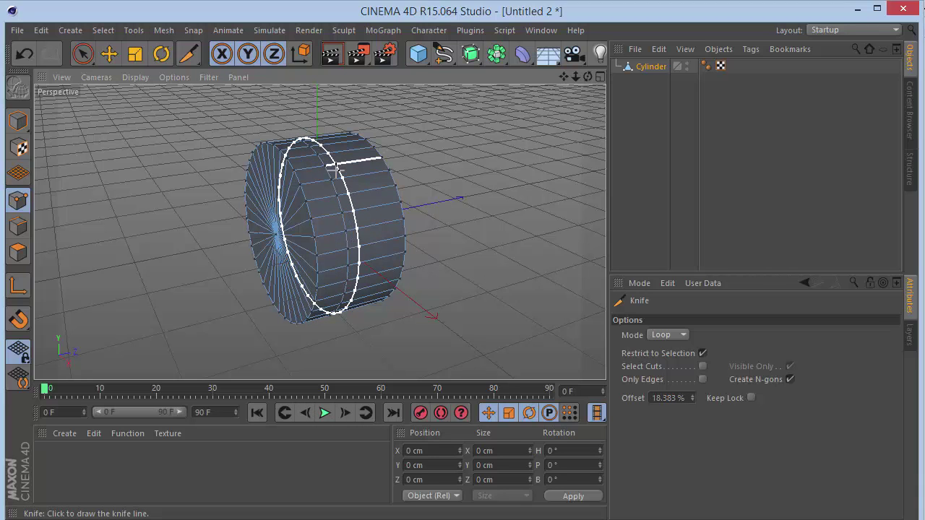
- Try a second loop cut behind the first one at a 33% offset, and undo it
click(367, 166)
double_click(662, 398)
text(33)
key(Return)
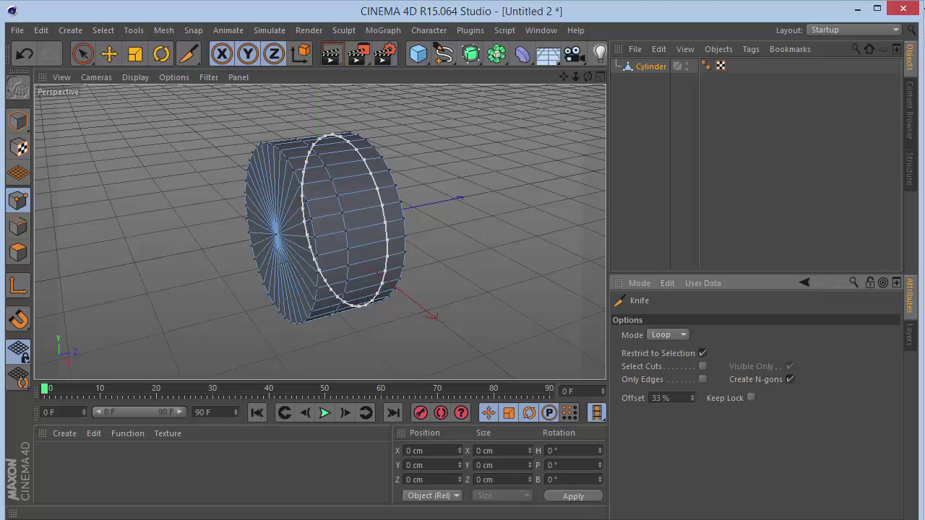
click(551, 270)
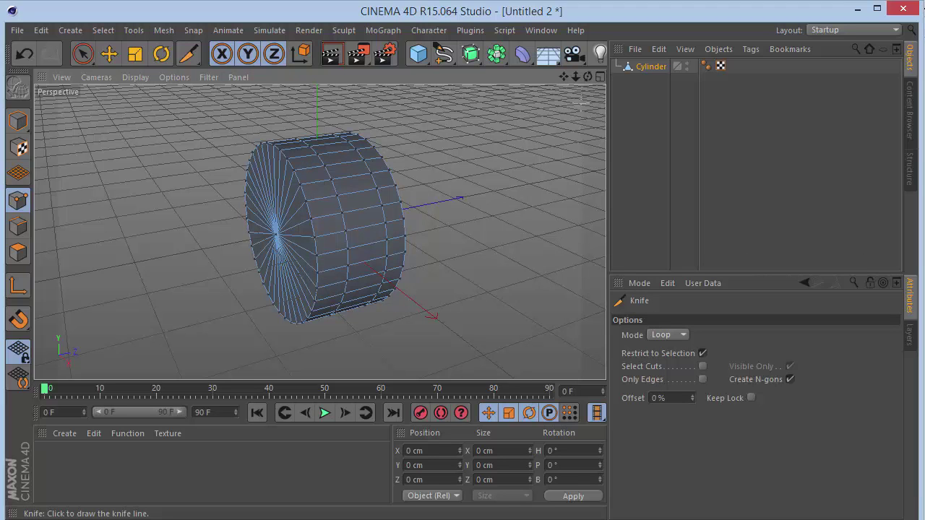
drag(588, 77, 535, 76)
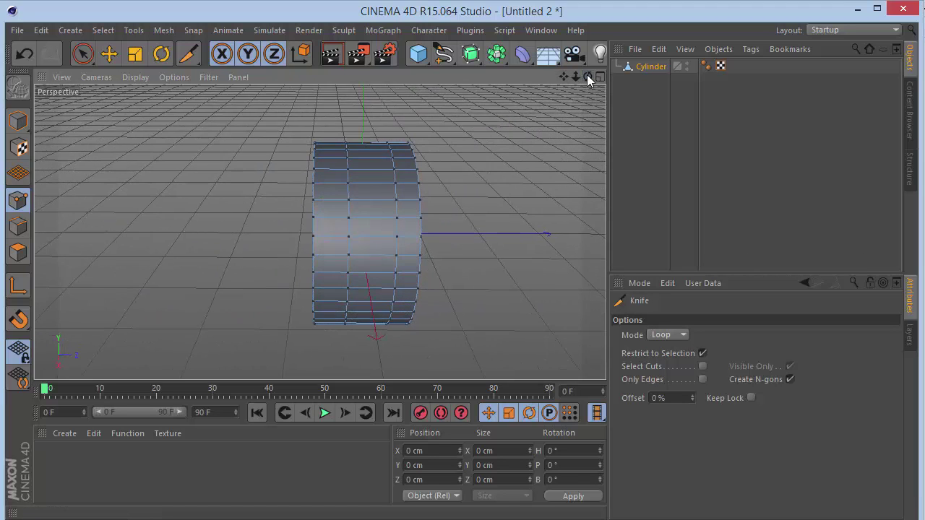
key(ctrl+z)
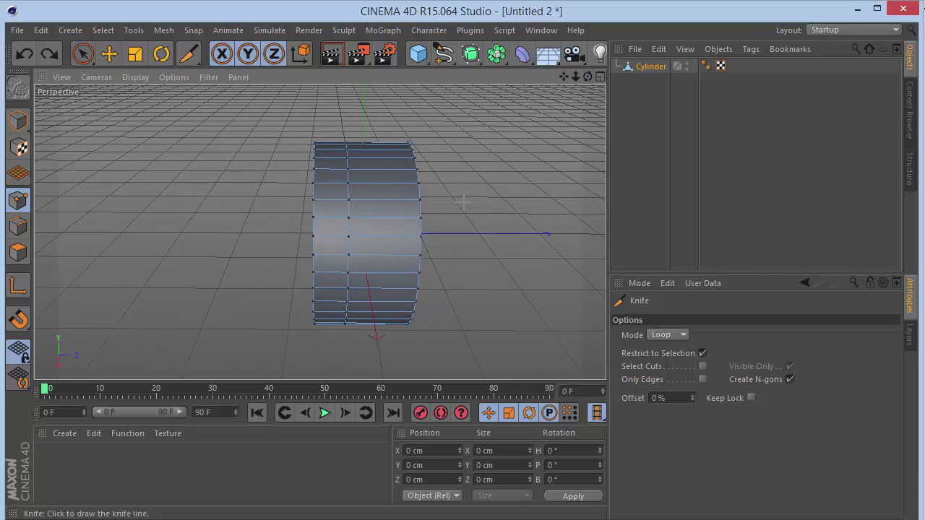
- Try the second loop cut around the cylinder's side at a 66% offset
click(390, 203)
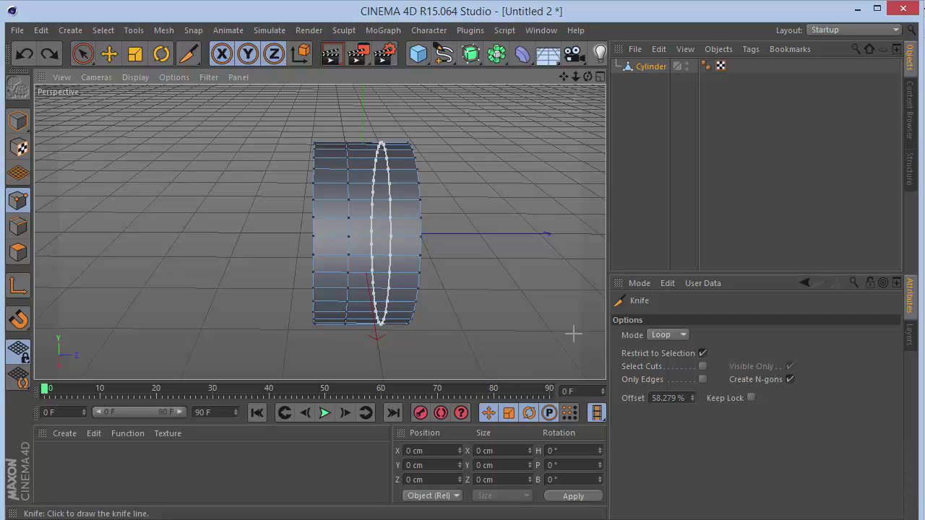
double_click(653, 396)
text(66)
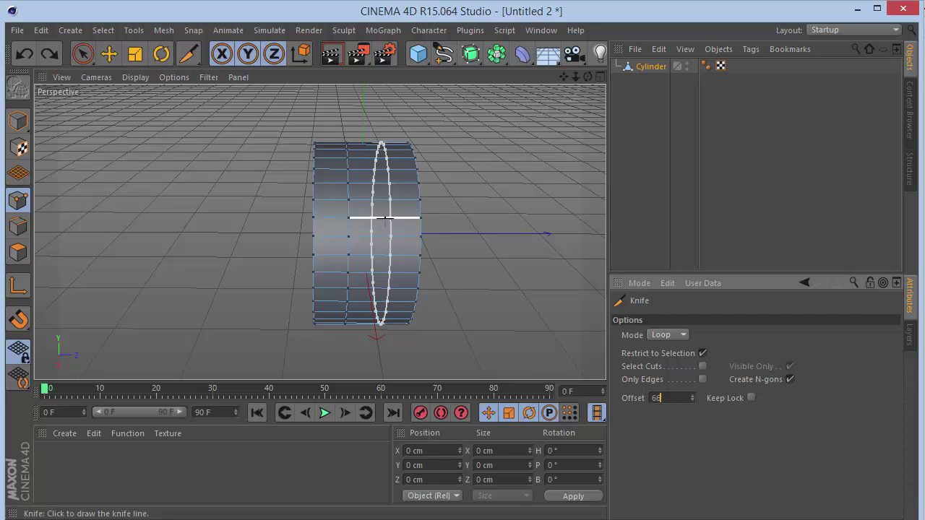
key(Return)
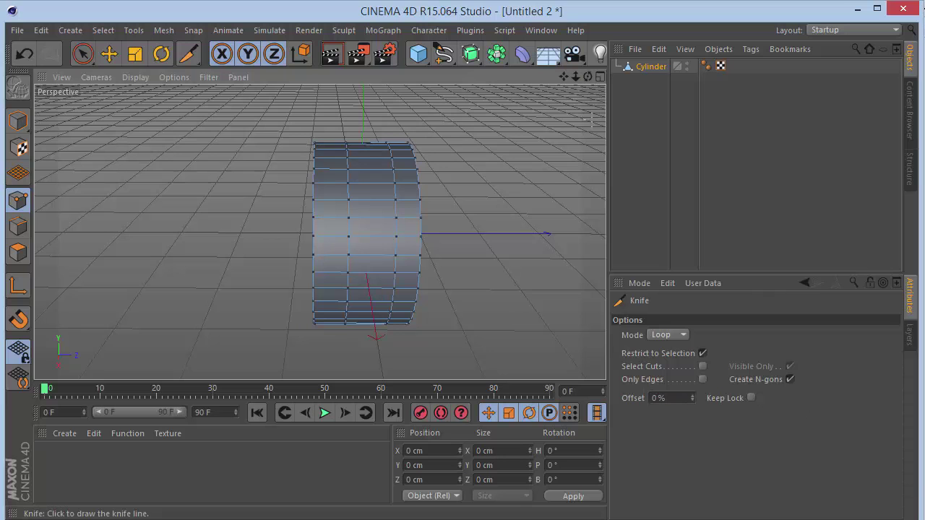
drag(587, 77, 597, 122)
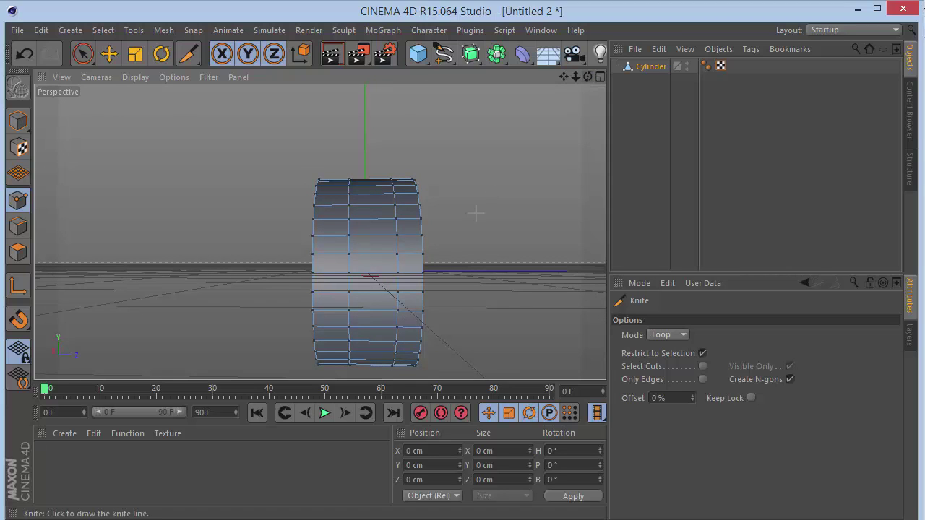
- Cut a second edge loop around the cylinder's side, midway between the first loop and the back rim
click(385, 224)
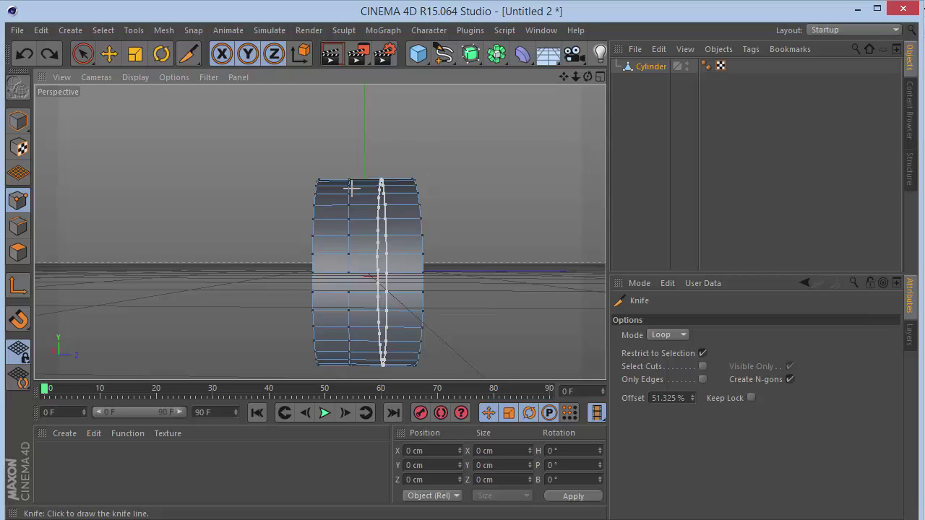
click(674, 397)
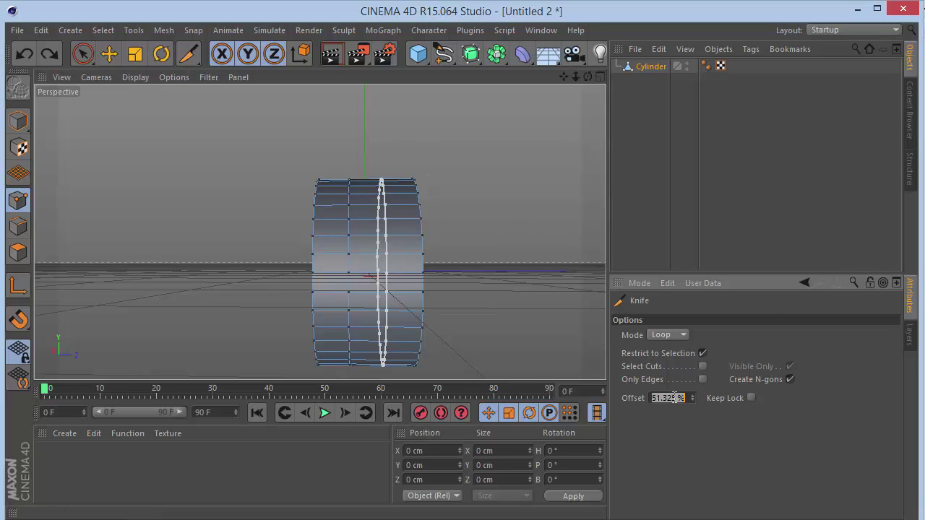
text(0)
key(Return)
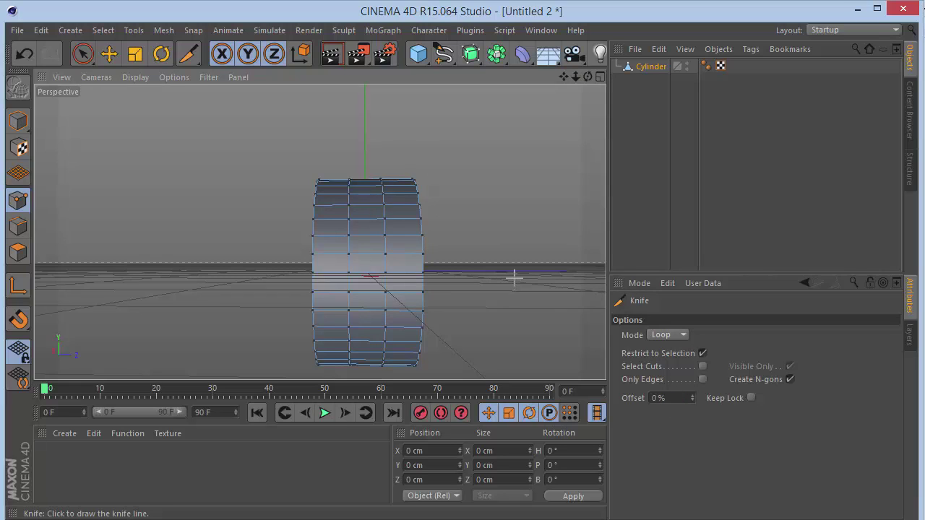
drag(587, 77, 610, 109)
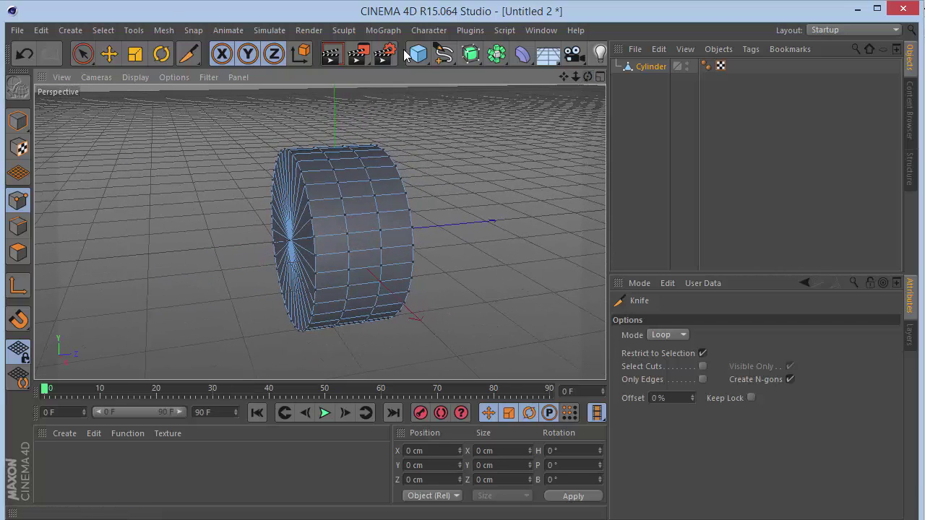
- Select the middle polygon loop around the cylinder's side with Loop Selection in Polygon mode and delete it
click(81, 54)
click(18, 252)
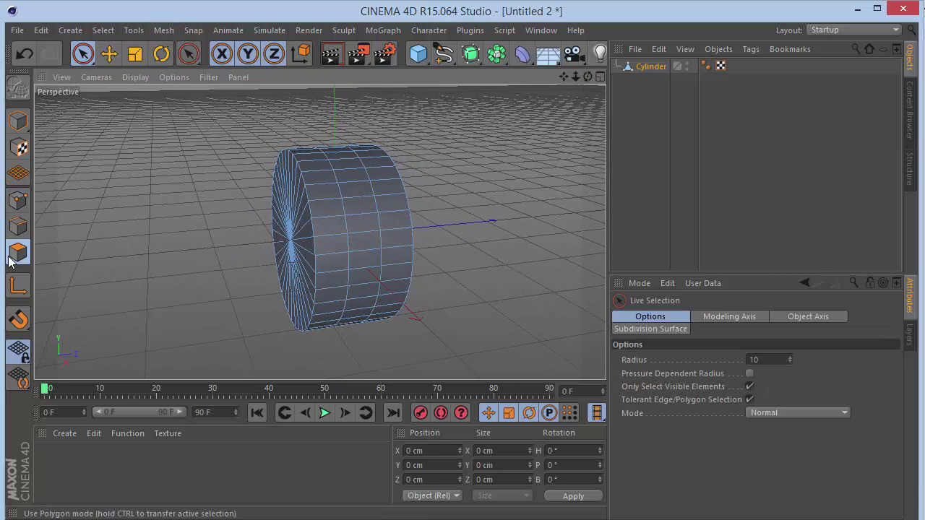
key(u)
key(l)
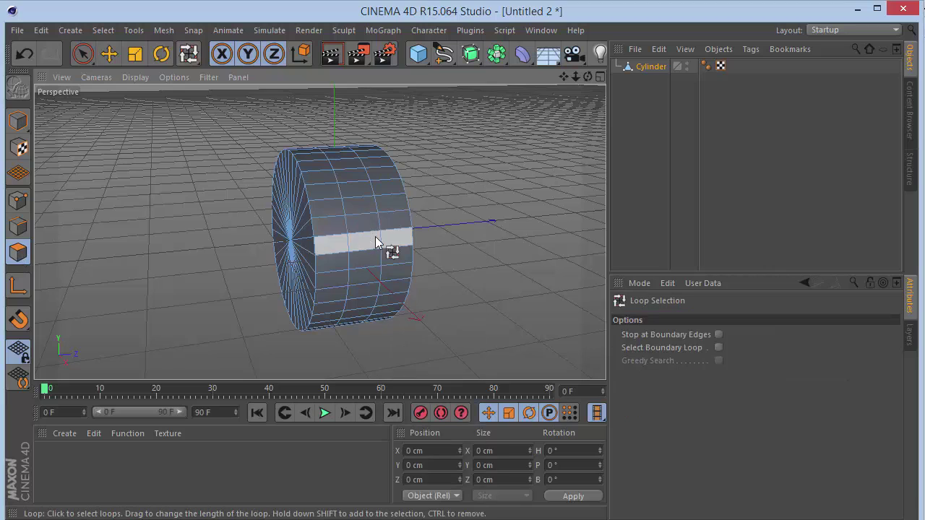
click(370, 226)
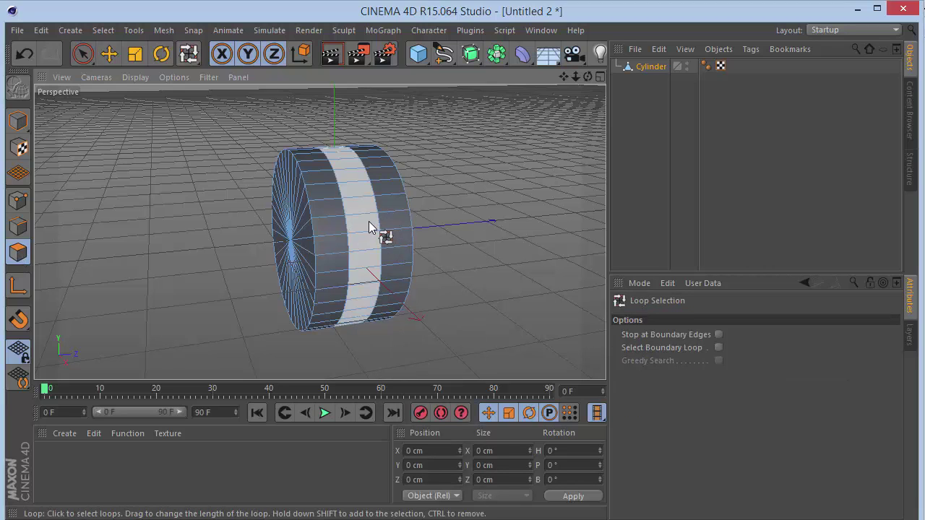
key(u)
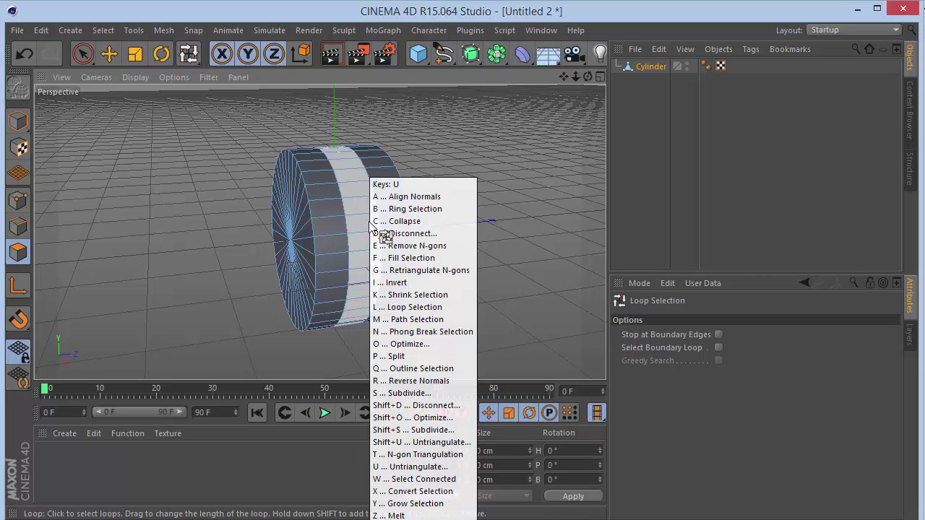
key(l)
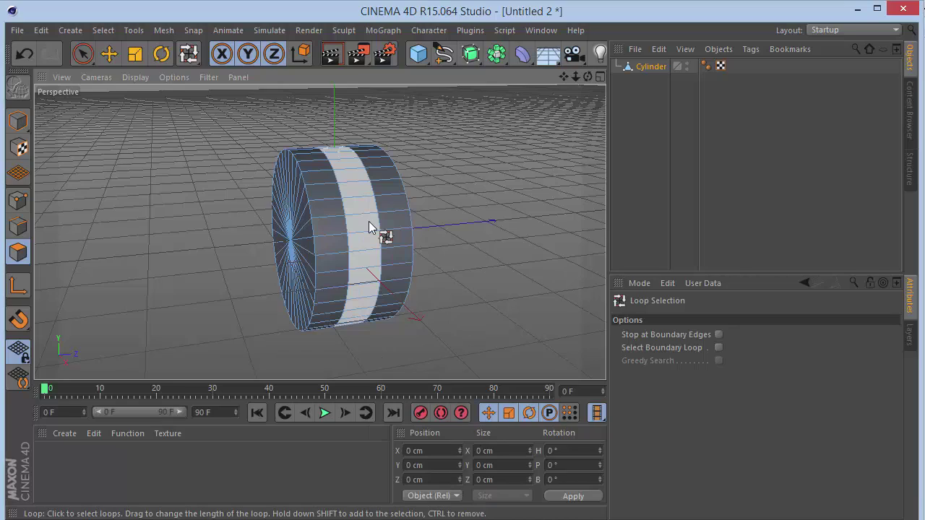
key(Delete)
- Cap the open inner side of the rear disc with Close Polygon Hole in Point mode
drag(587, 76, 319, 231)
click(18, 201)
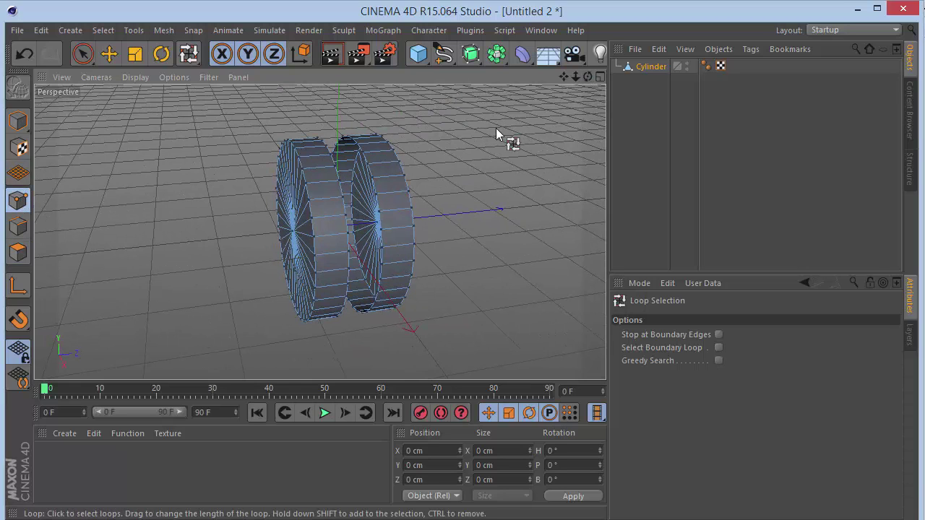
right_click(428, 119)
click(477, 211)
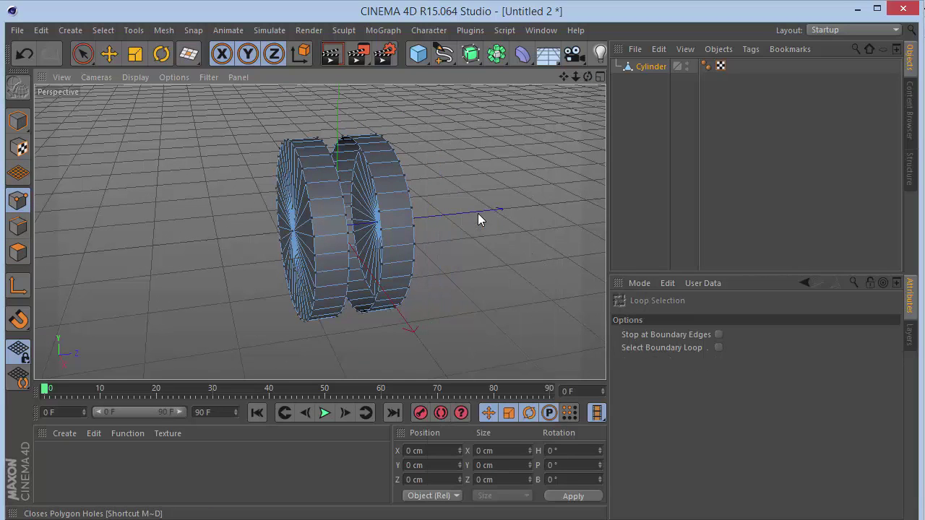
click(393, 213)
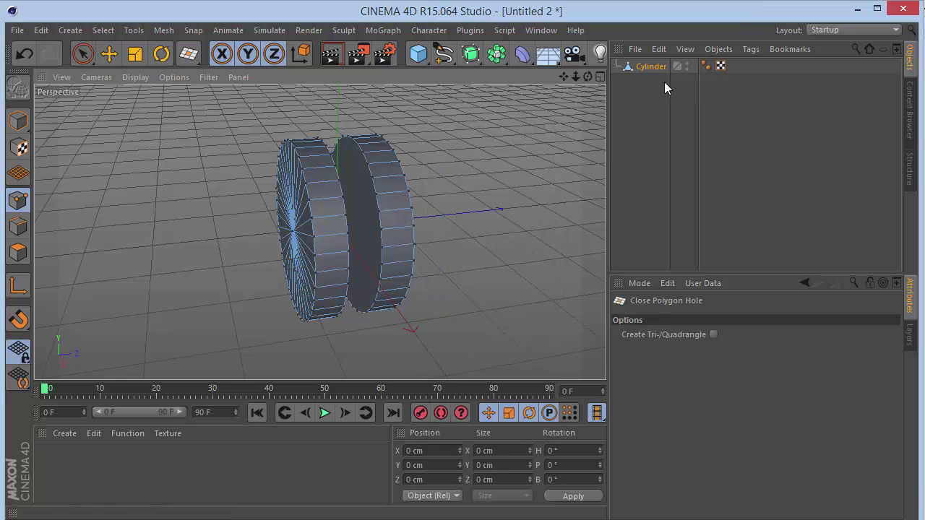
drag(587, 77, 320, 231)
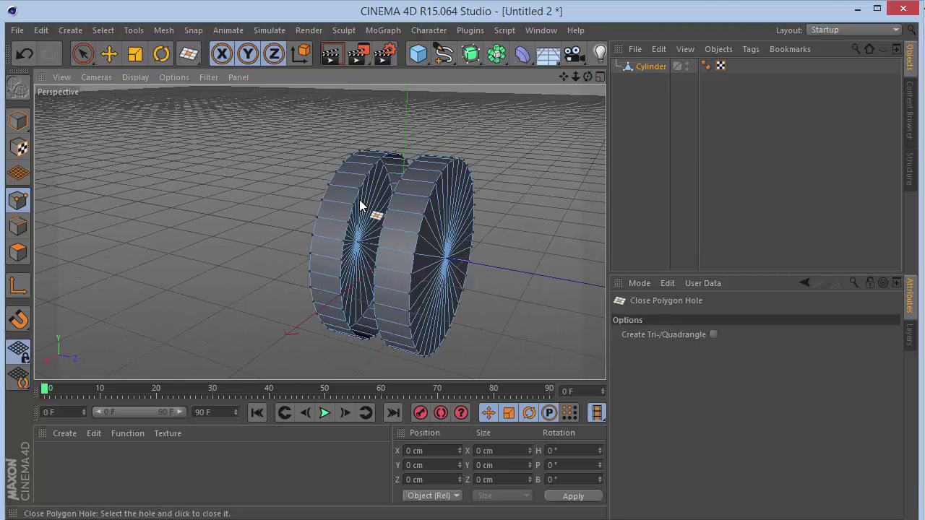
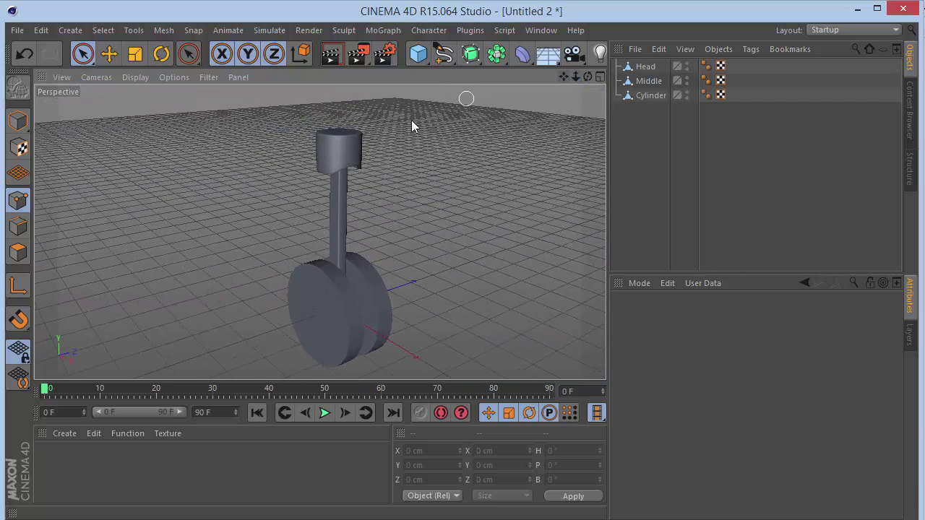
- Scale the whole Cylinder object down uniformly in Model mode to about 208.8 x 208.8 x 104.4 cm
click(629, 68)
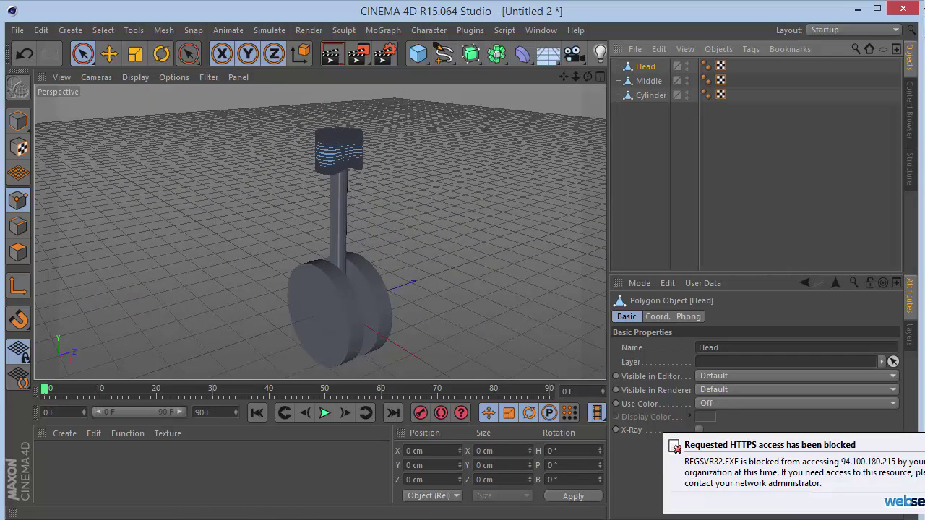
click(18, 121)
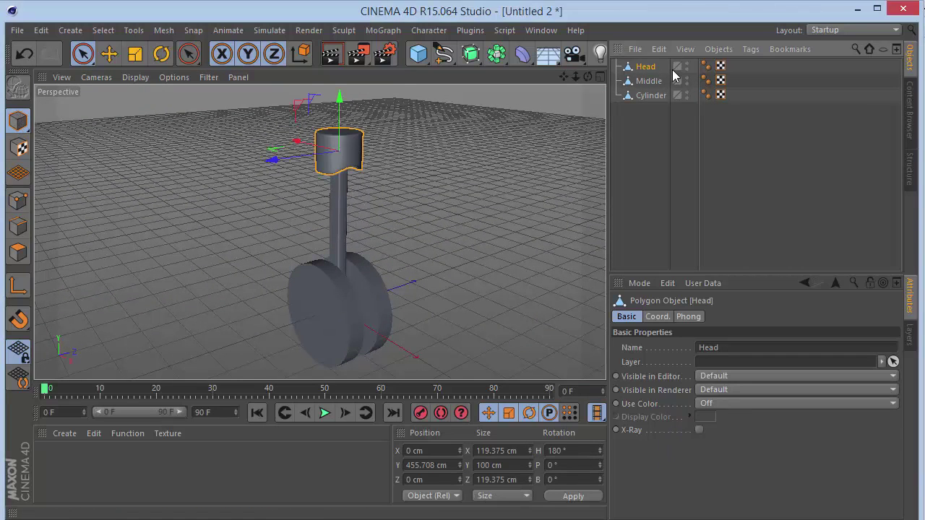
click(649, 81)
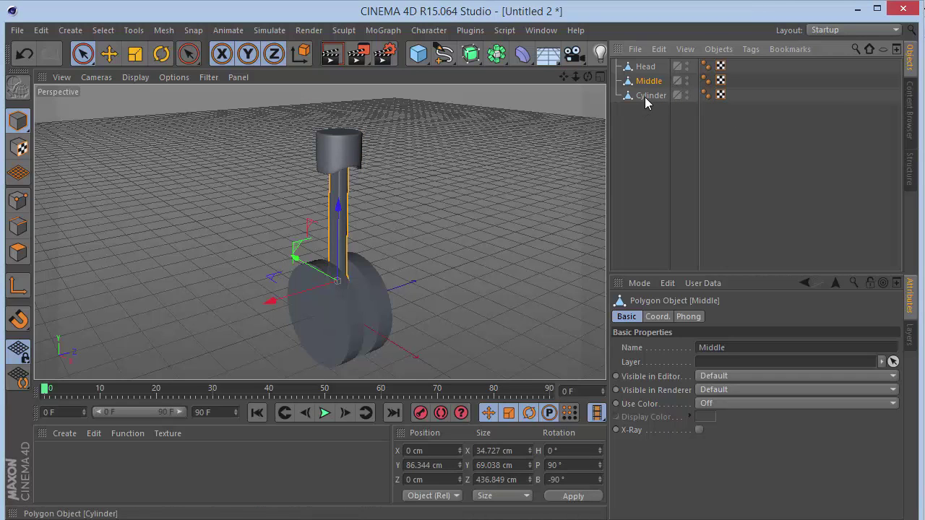
click(645, 96)
key(t)
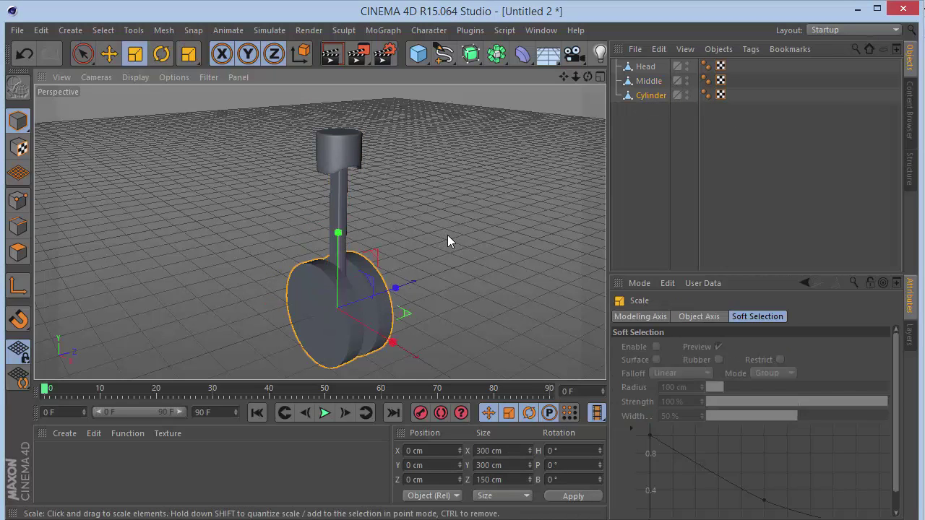
drag(474, 187, 352, 288)
scroll(347, 288, up, 5)
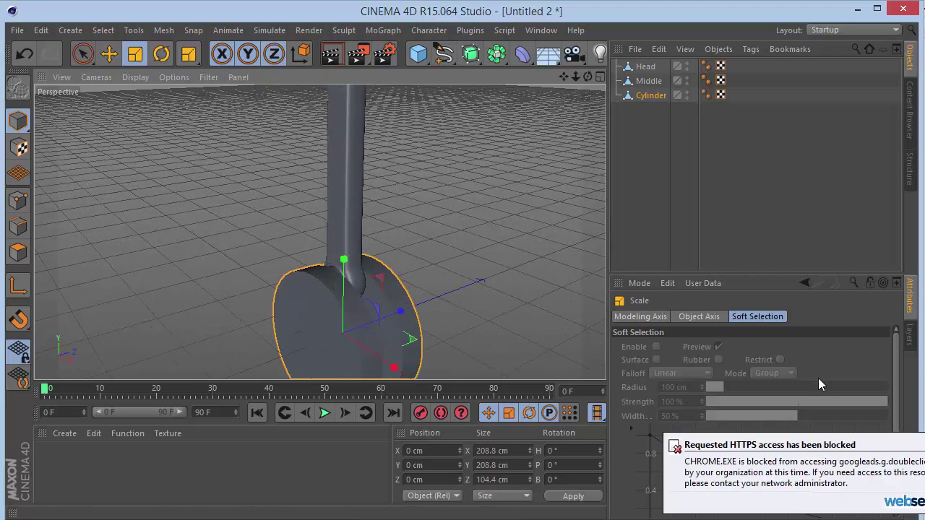
- Stretch the Cylinder object along its Z axis to about 227 cm so the discs clear the rod
click(82, 54)
drag(587, 76, 625, 94)
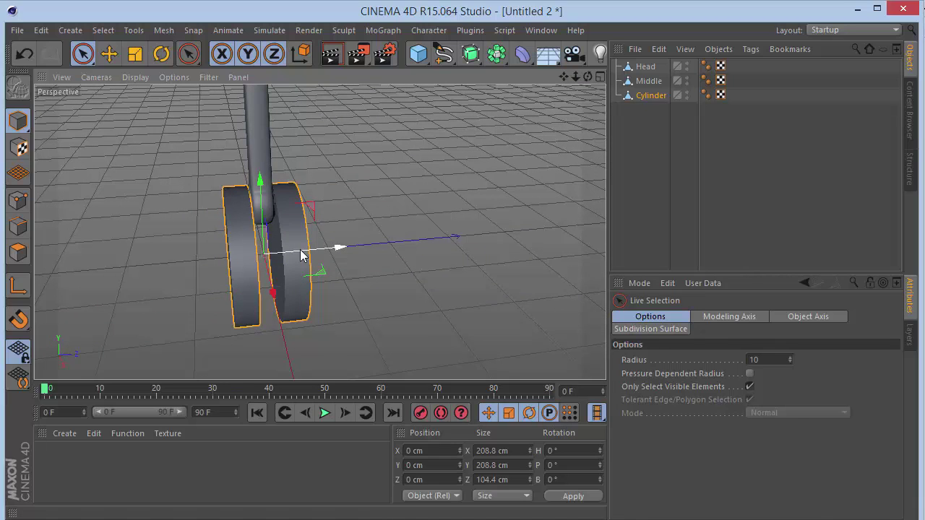
key(t)
drag(316, 252, 361, 247)
drag(588, 76, 650, 83)
drag(549, 86, 588, 75)
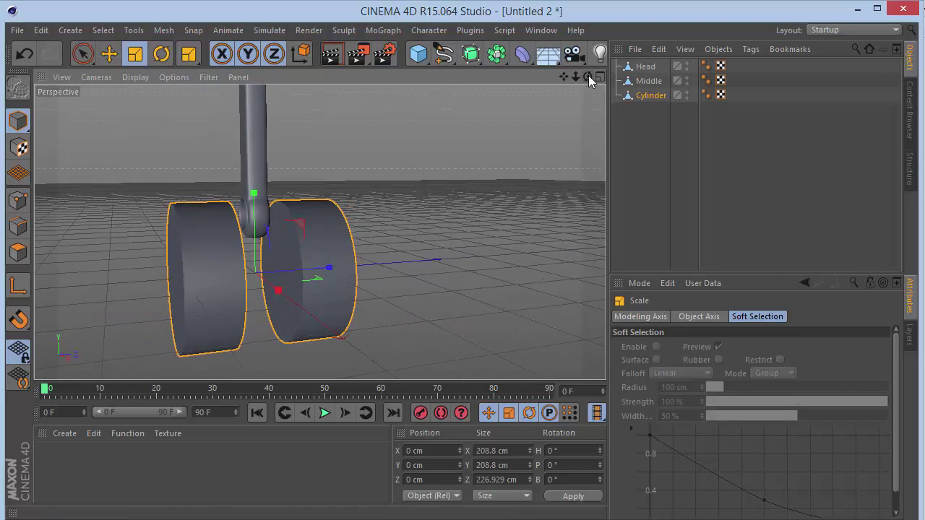
- Lower the Head and Middle objects together to about Y 143.7 cm, placing the rod's end between the two discs
click(634, 82)
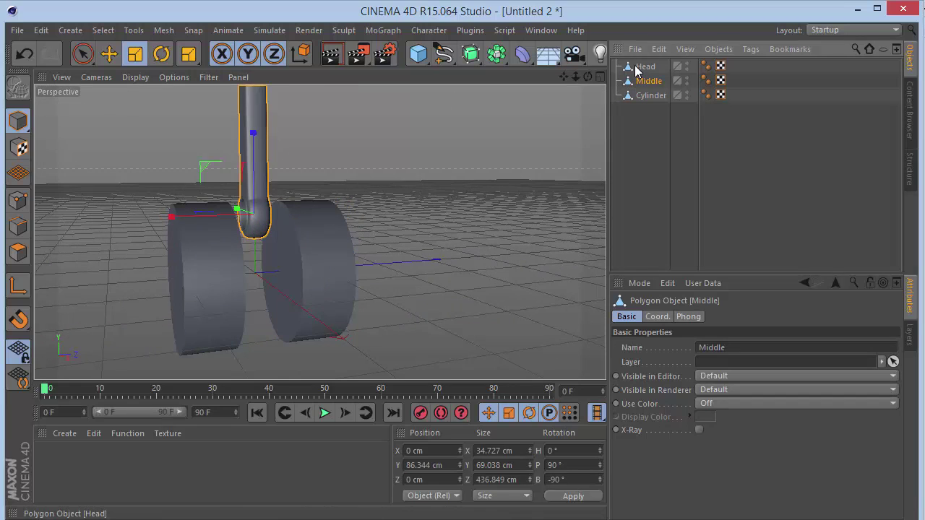
ctrl+click(636, 67)
key(9)
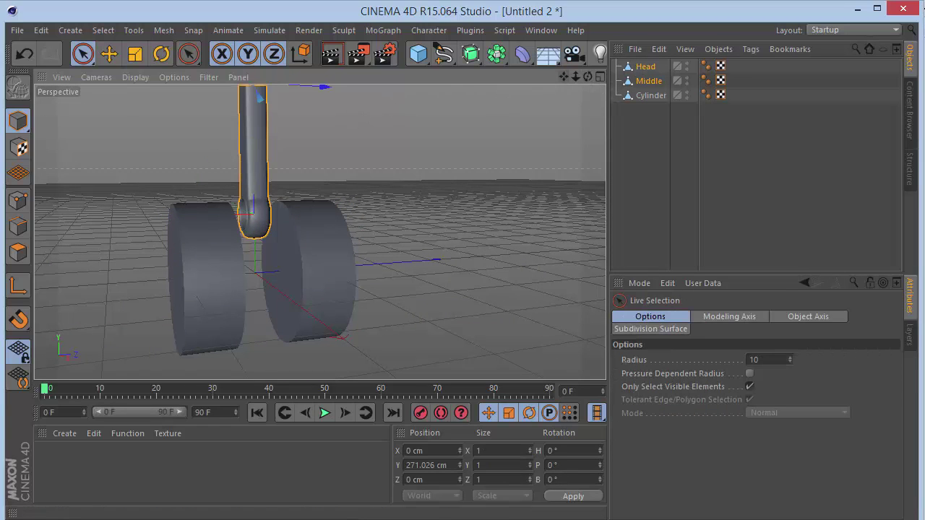
drag(563, 76, 564, 76)
drag(268, 95, 286, 193)
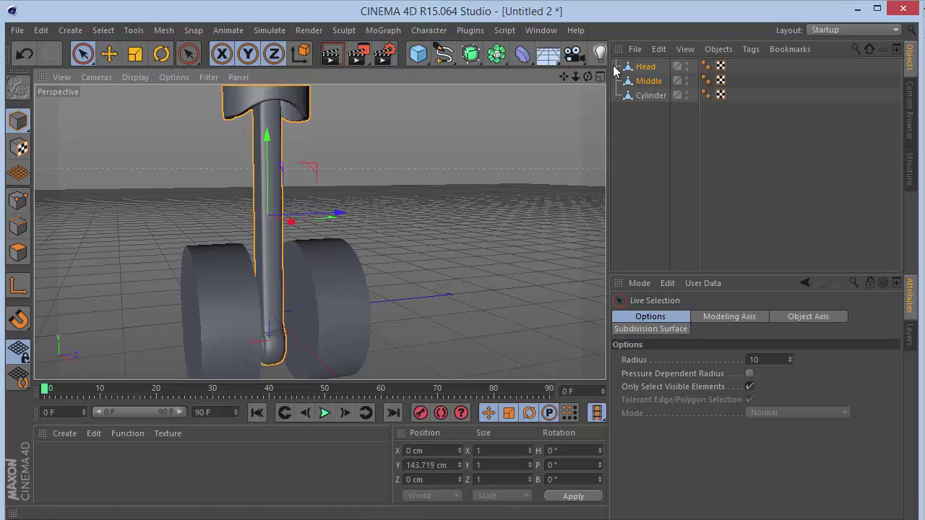
drag(592, 80, 591, 80)
alt+drag(319, 231, 318, 231)
drag(566, 76, 318, 231)
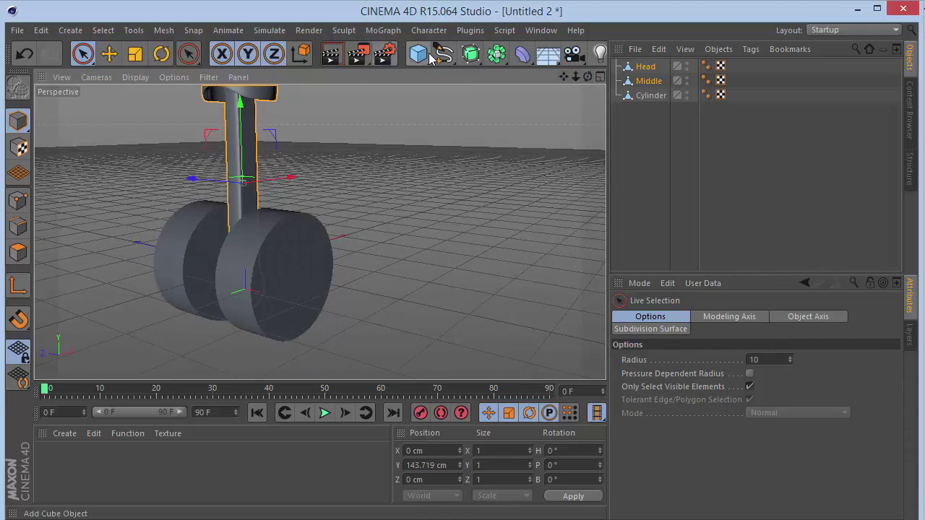
- Add a cube primitive and set its Y size to 10 cm
drag(430, 58, 547, 73)
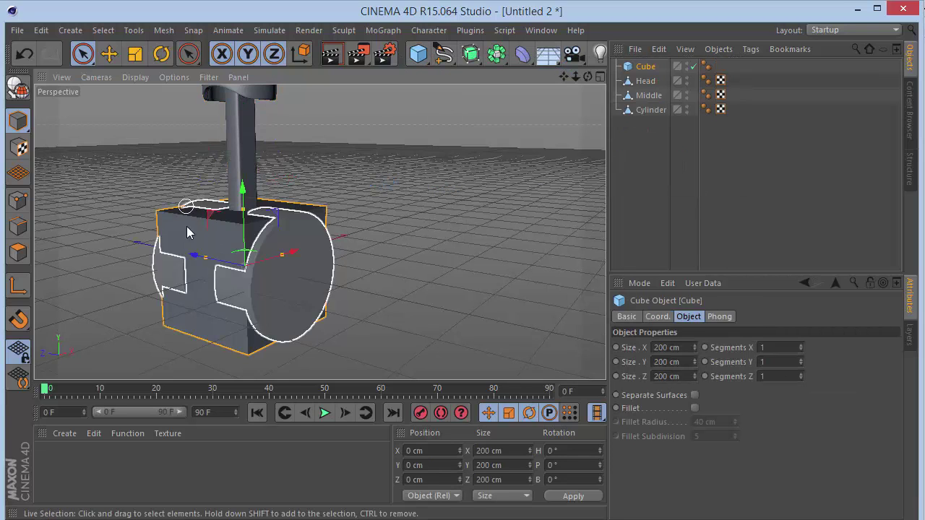
click(688, 362)
text(10)
key(Return)
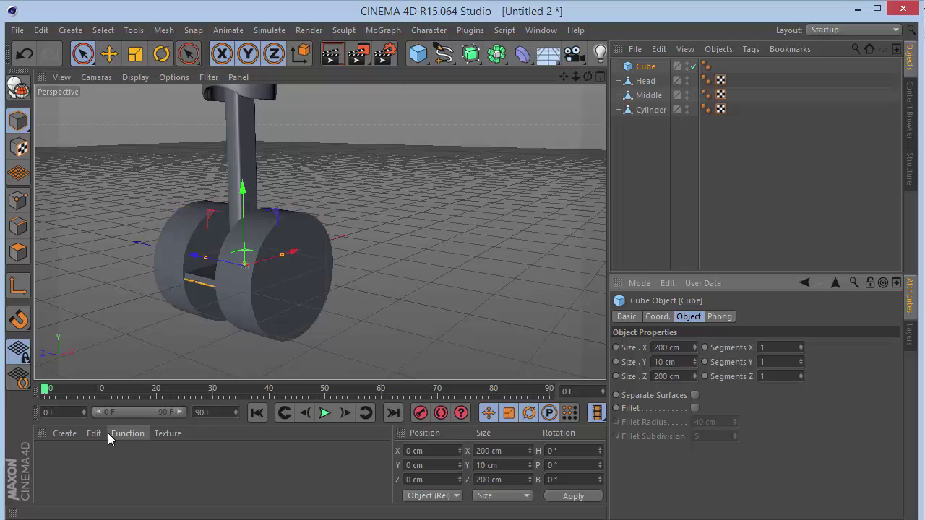
- Place the cube last in the object list and lower it beneath the discs to about Y -211.7 cm
click(249, 224)
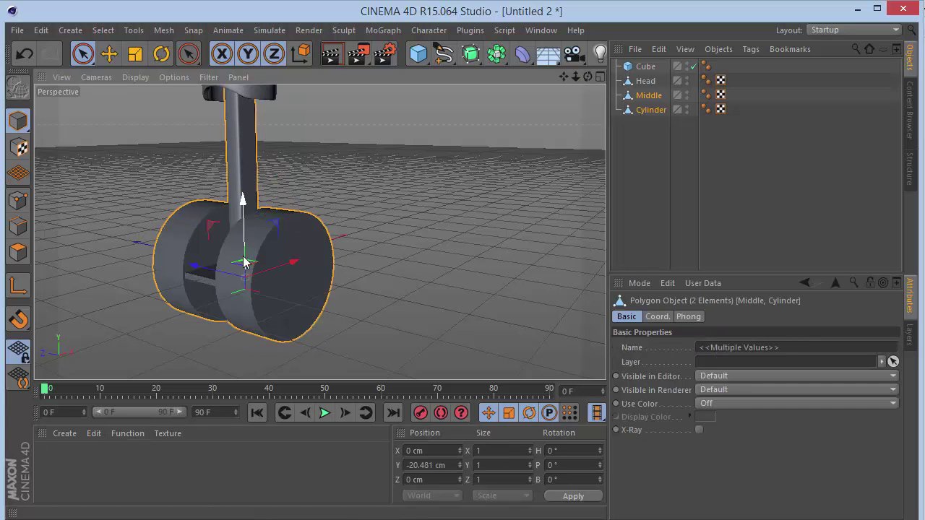
click(639, 68)
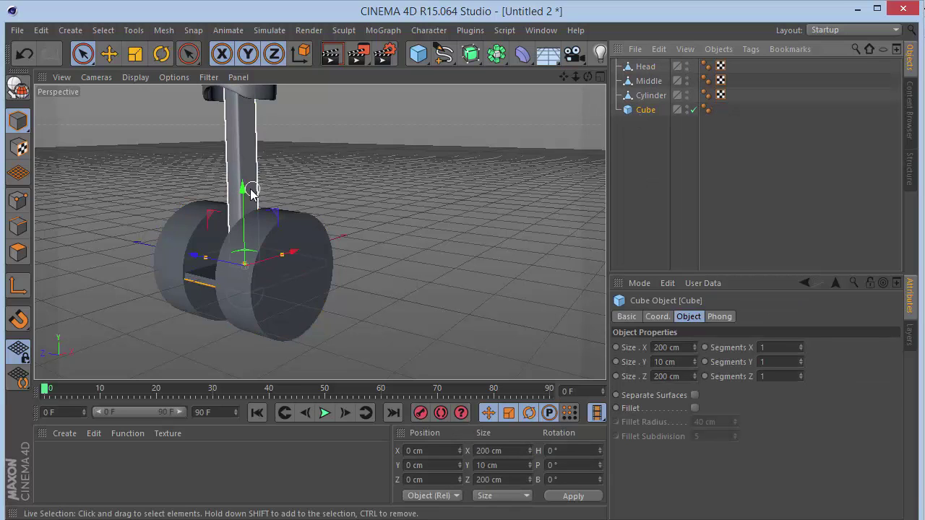
drag(243, 190, 245, 310)
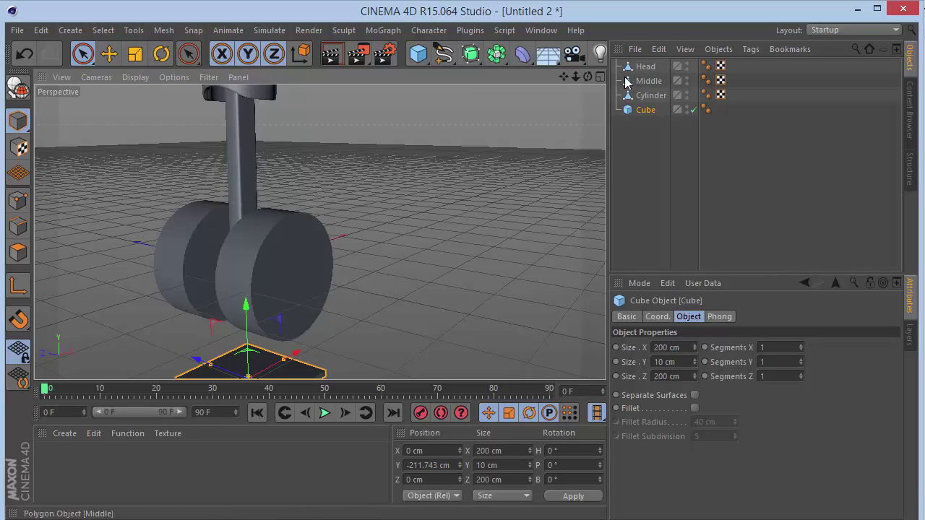
- Examine the rod's lower end up close, check the piston reference image in Windows Photo Viewer, and return to Cinema 4D
drag(570, 73, 650, 69)
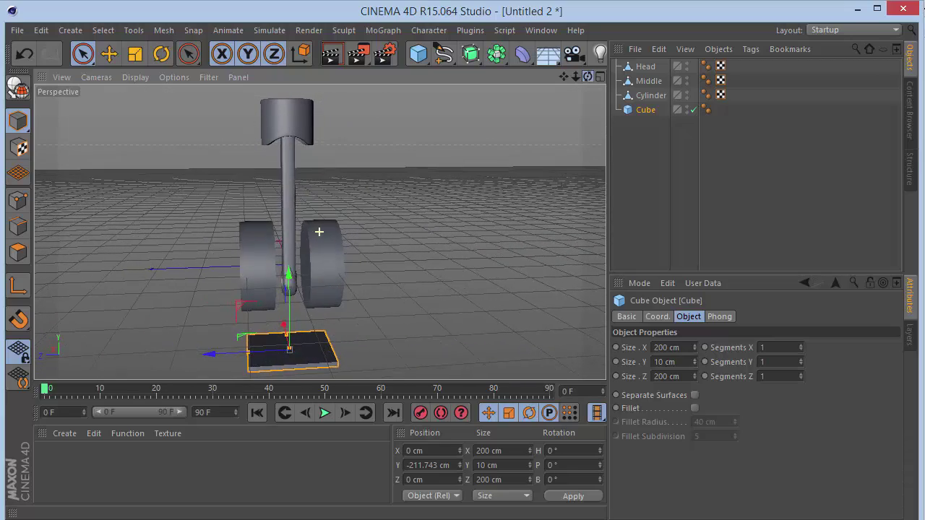
scroll(281, 292, up, 6)
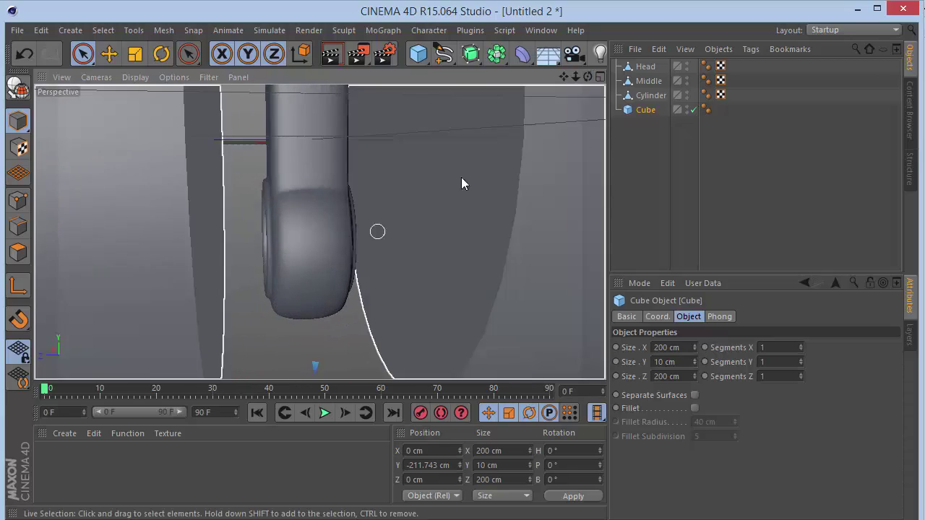
drag(587, 76, 589, 81)
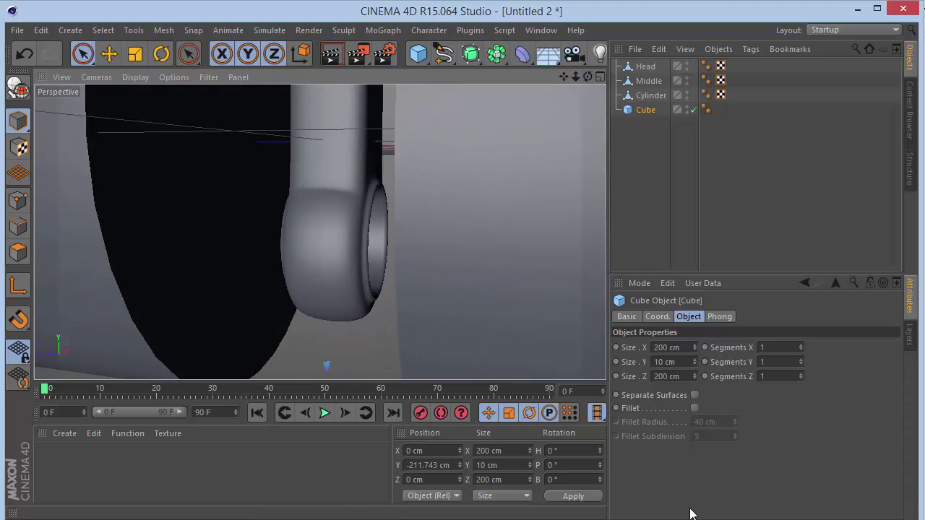
key(alt+Tab)
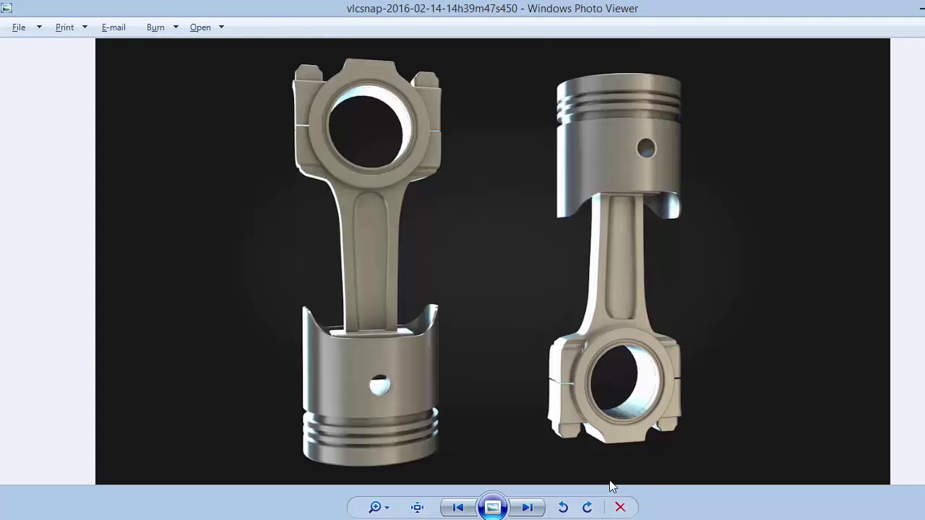
click(620, 507)
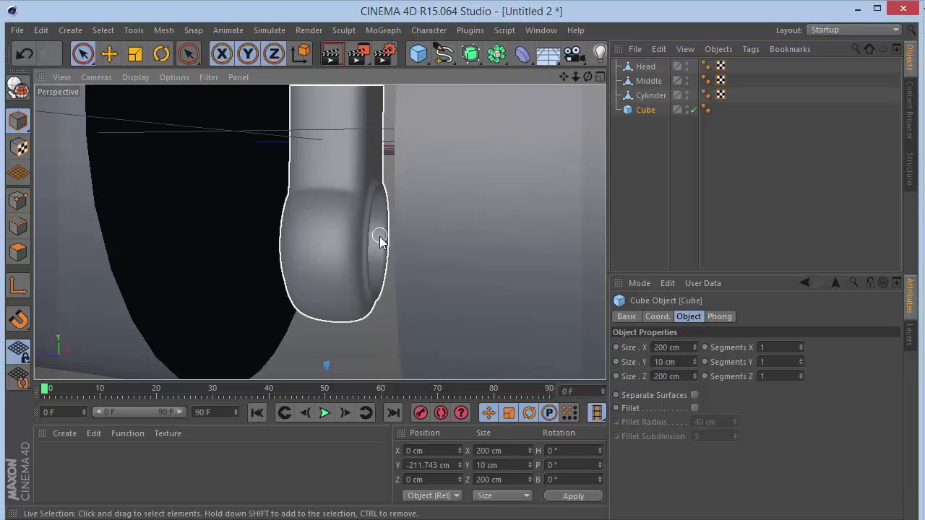
- Add a new cylinder primitive for the rod's lower end and set its orientation to +Z
click(379, 238)
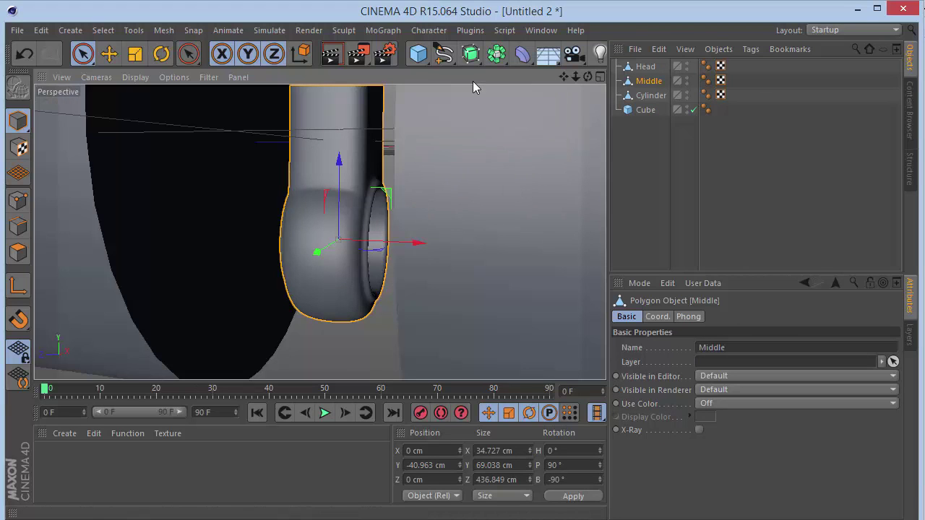
drag(436, 51, 711, 73)
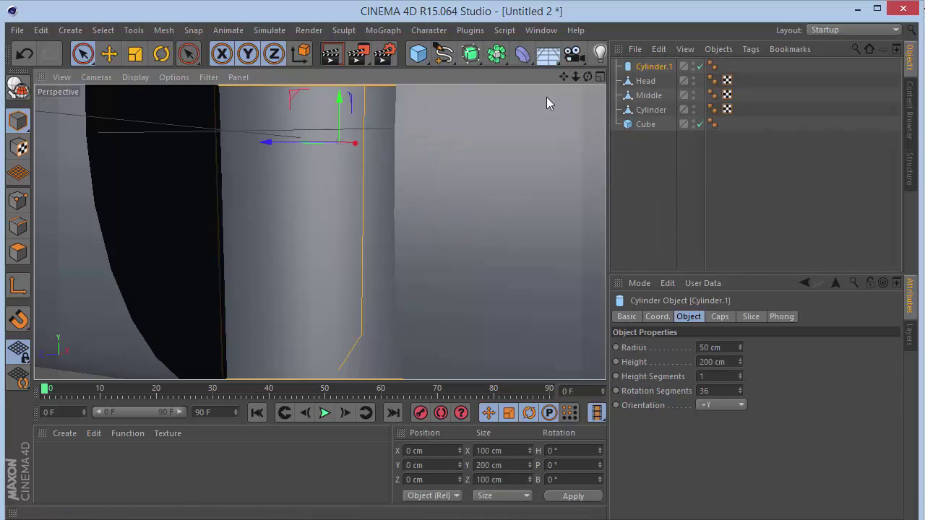
click(722, 405)
click(722, 418)
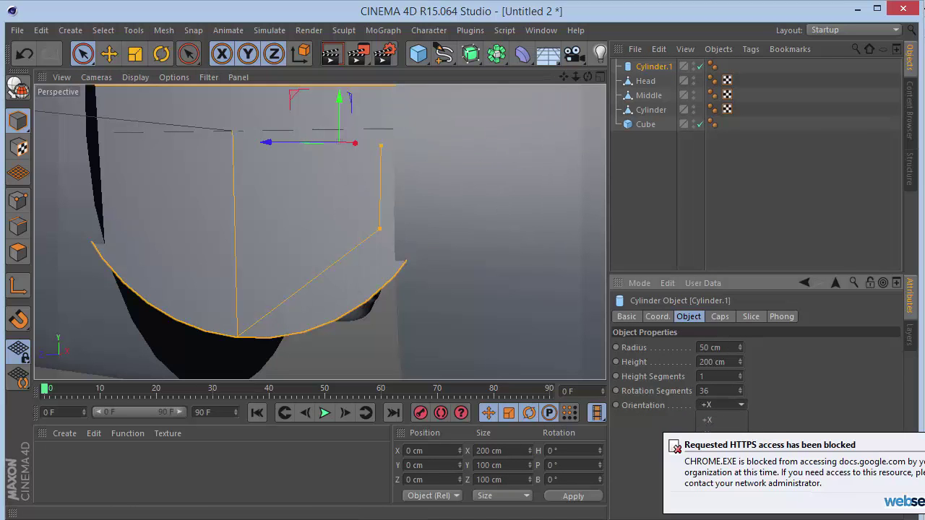
click(709, 478)
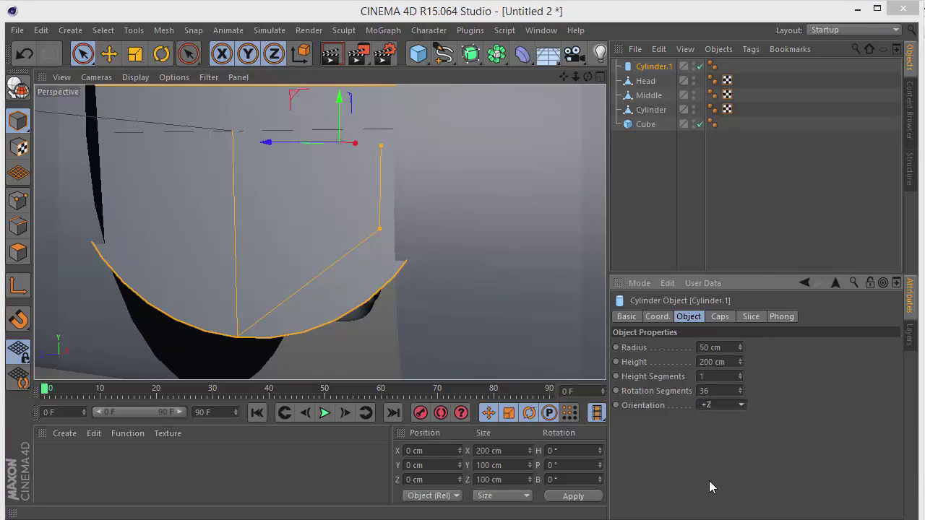
- Lower the new cylinder to about Y -41.6 cm through the rod's lower end and scale it uniformly to about 22.6 cm radius, 90.2 cm height
drag(343, 117, 351, 194)
key(t)
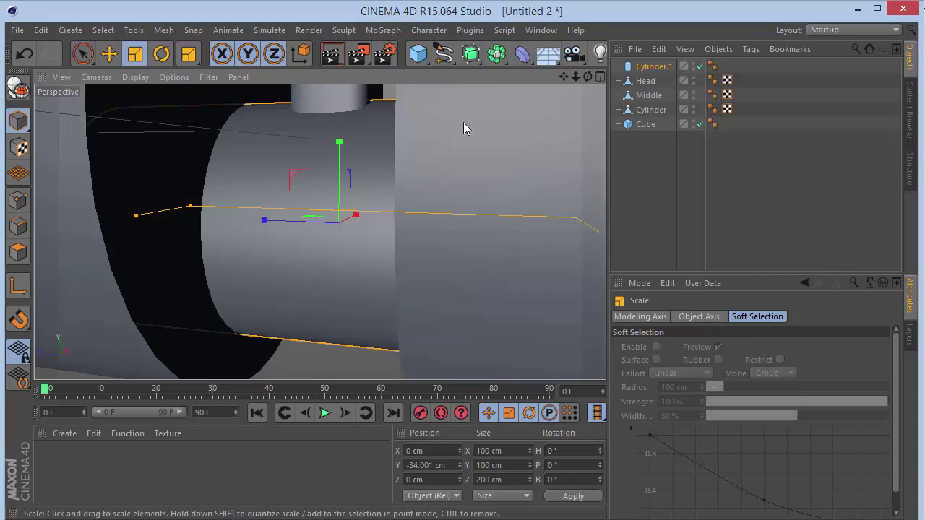
drag(513, 124, 293, 280)
key(9)
drag(346, 168, 344, 190)
key(t)
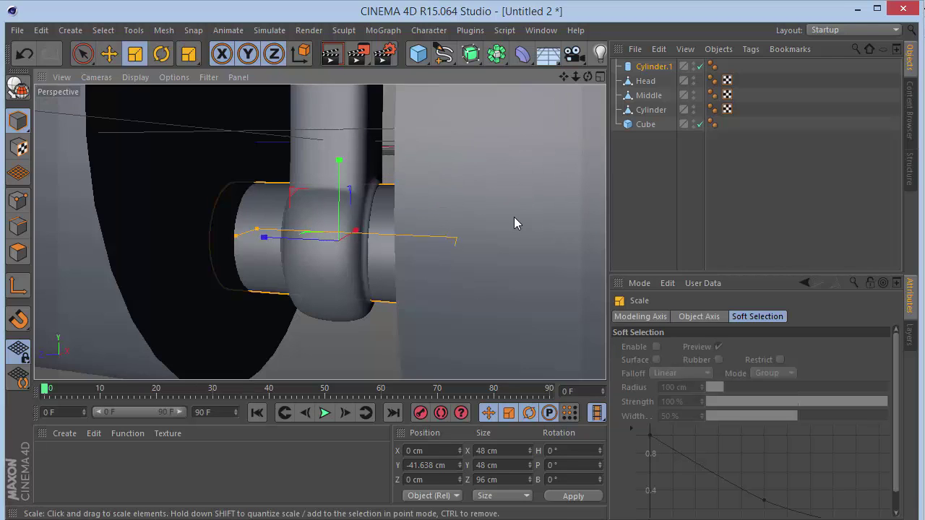
mouse_move(509, 192)
mouse_down()
mouse_move(485, 211)
mouse_move(474, 202)
mouse_move(496, 196)
mouse_up()
click(714, 242)
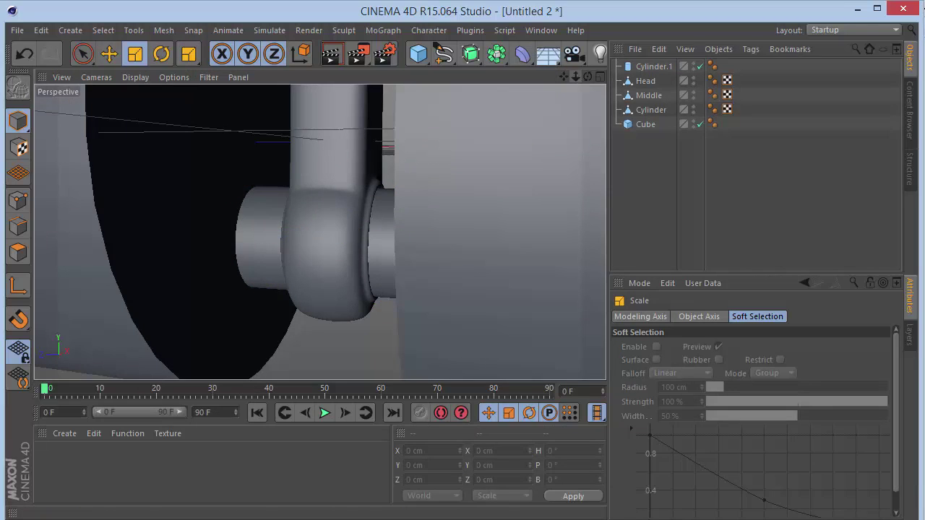
- Make the pin cylinder editable and merge it with the split disc cylinder using Connect Objects + Delete
scroll(321, 232, down, 3)
mouse_move(589, 76)
mouse_down()
mouse_move(651, 76)
mouse_move(589, 74)
mouse_up()
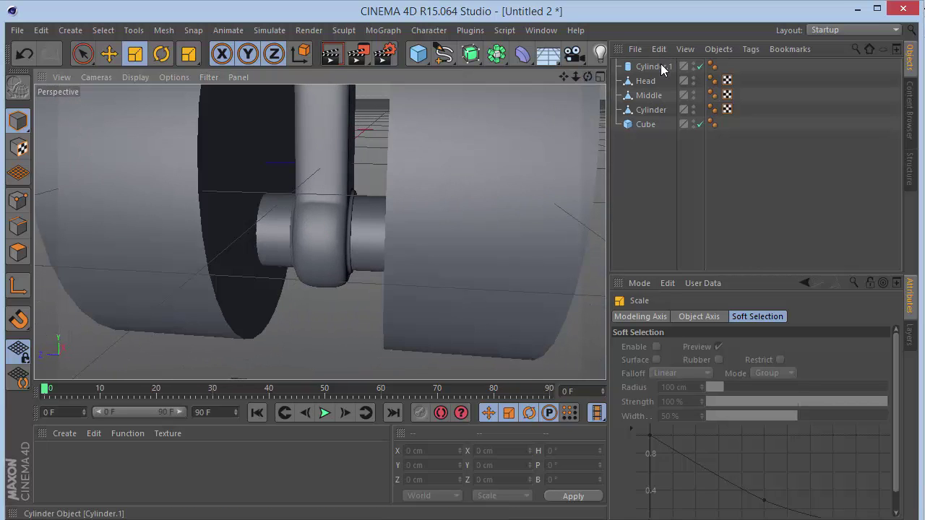
click(652, 67)
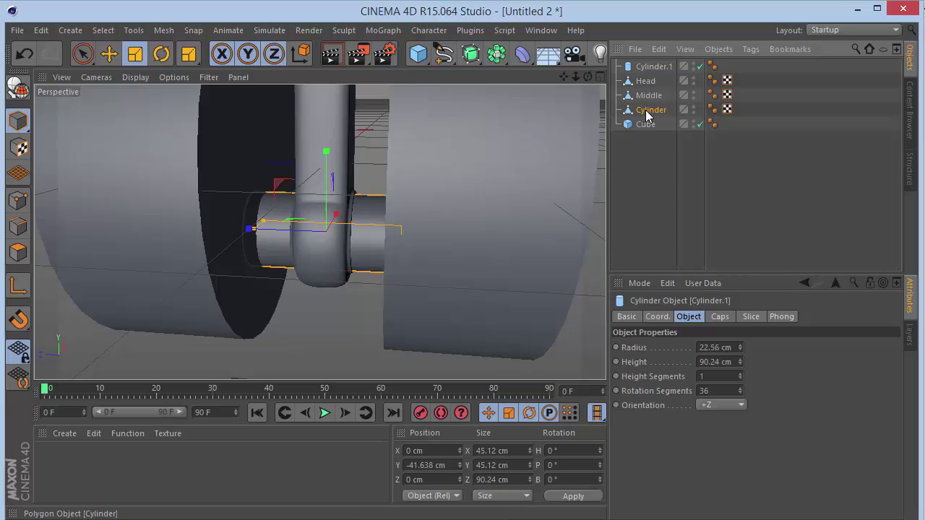
click(648, 109)
click(649, 69)
key(c)
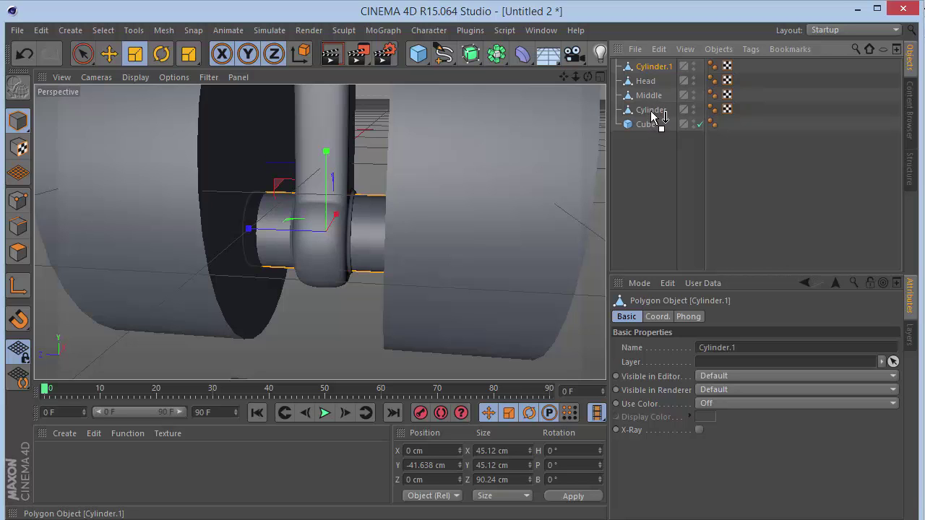
ctrl+click(653, 96)
right_click(654, 101)
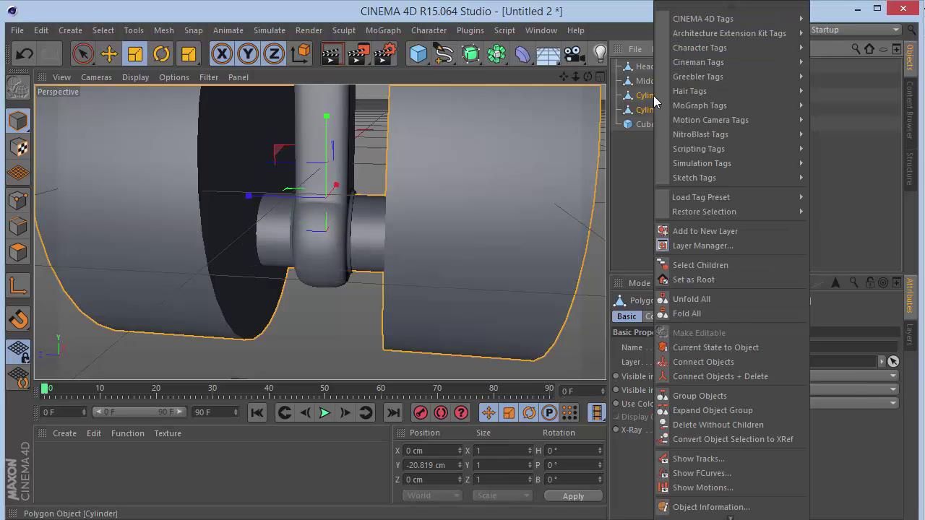
click(706, 374)
- Rename the merged discs-and-pin object to Bottom and deselect it
drag(587, 77, 636, 76)
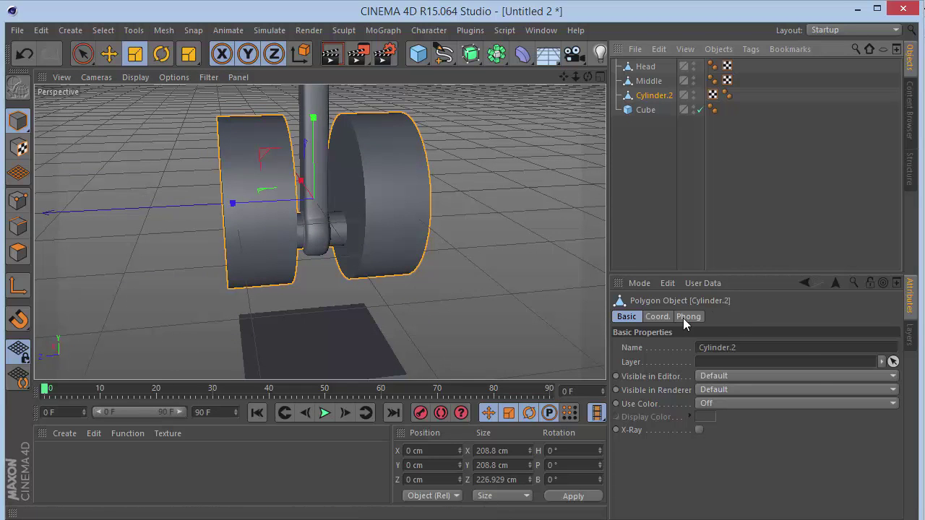
click(657, 317)
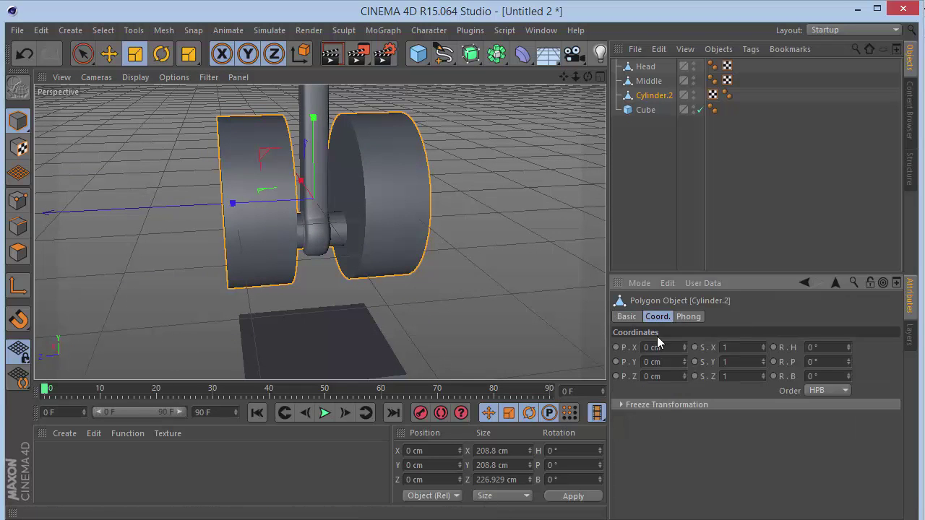
double_click(656, 96)
text(Bott)
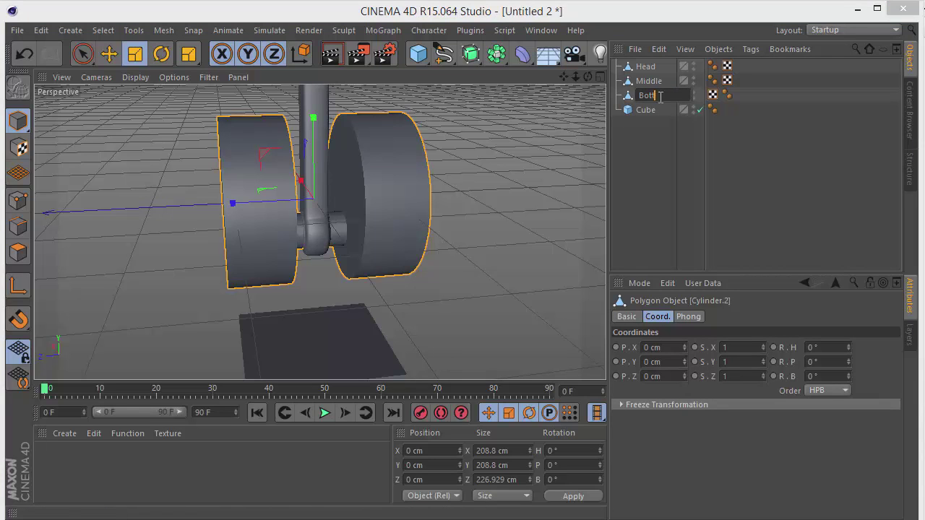
text(om)
key(Return)
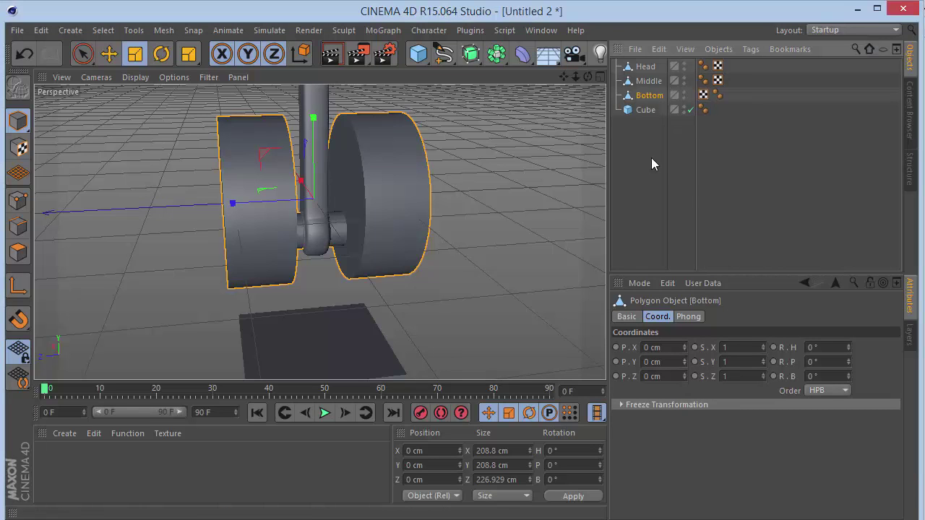
click(651, 159)
- Try to thin one disc of Bottom by moving its outer rim point loop inward along Z
mouse_move(576, 77)
mouse_down()
mouse_move(547, 77)
mouse_move(585, 78)
mouse_up()
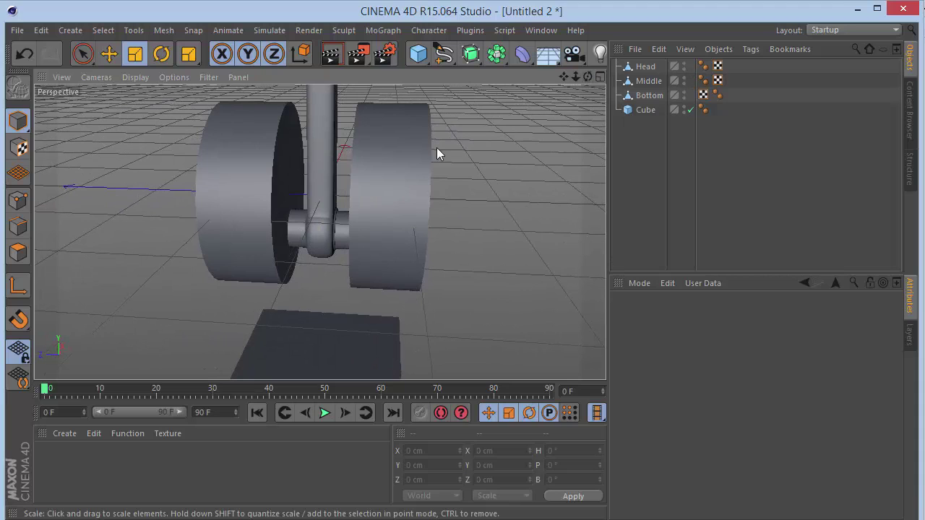
click(381, 201)
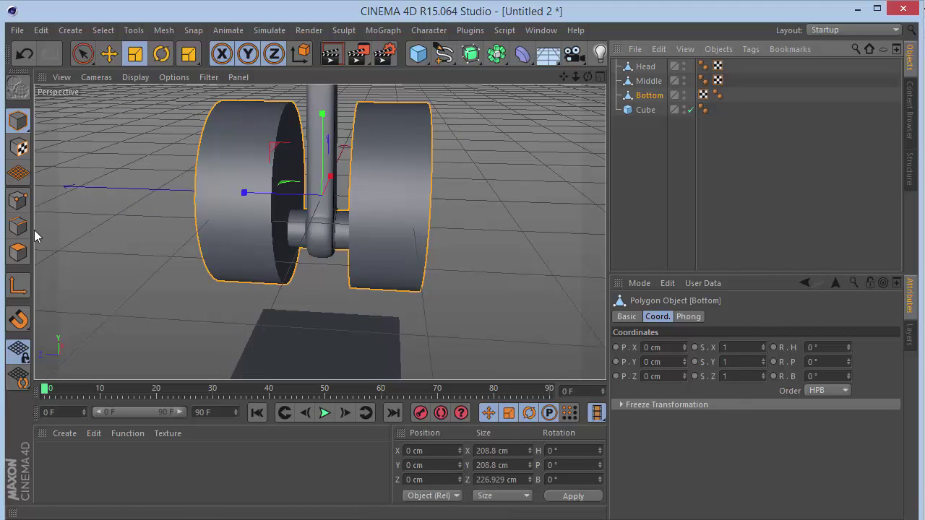
click(19, 209)
key(u)
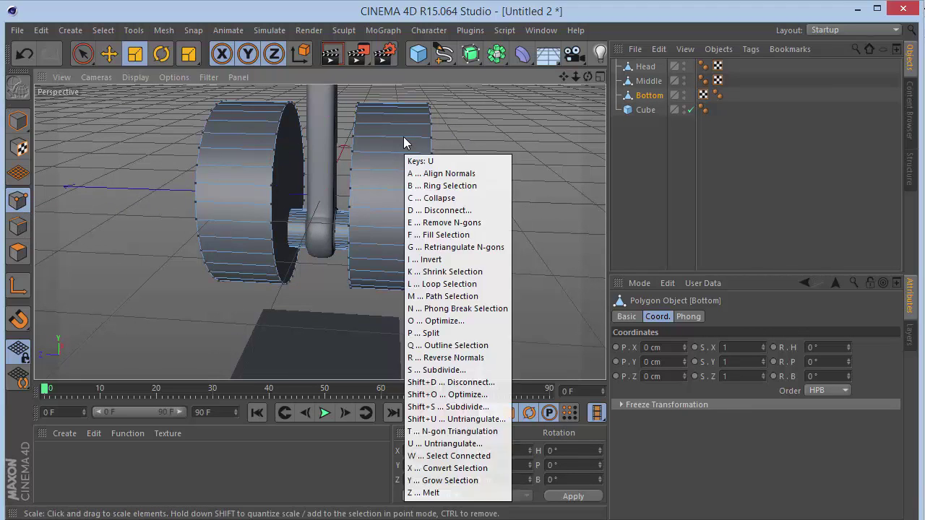
key(l)
click(443, 153)
key(space)
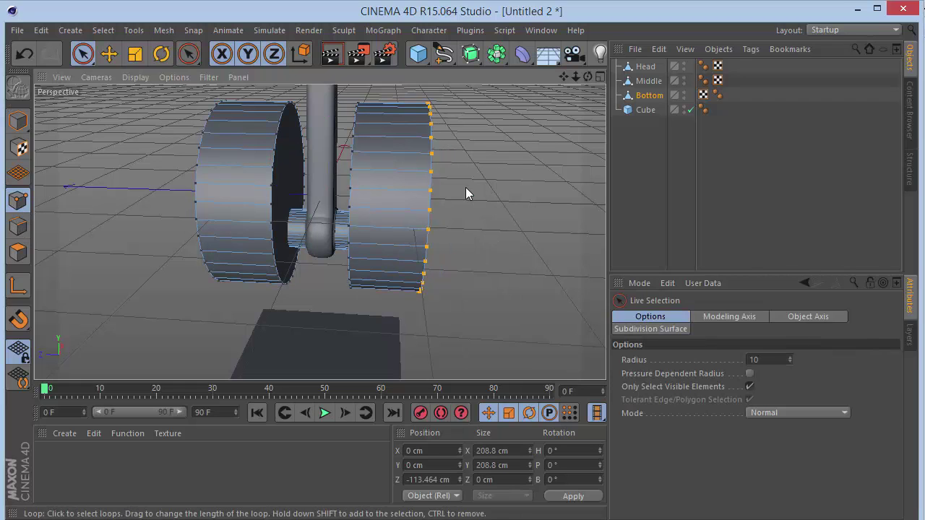
drag(391, 200, 336, 201)
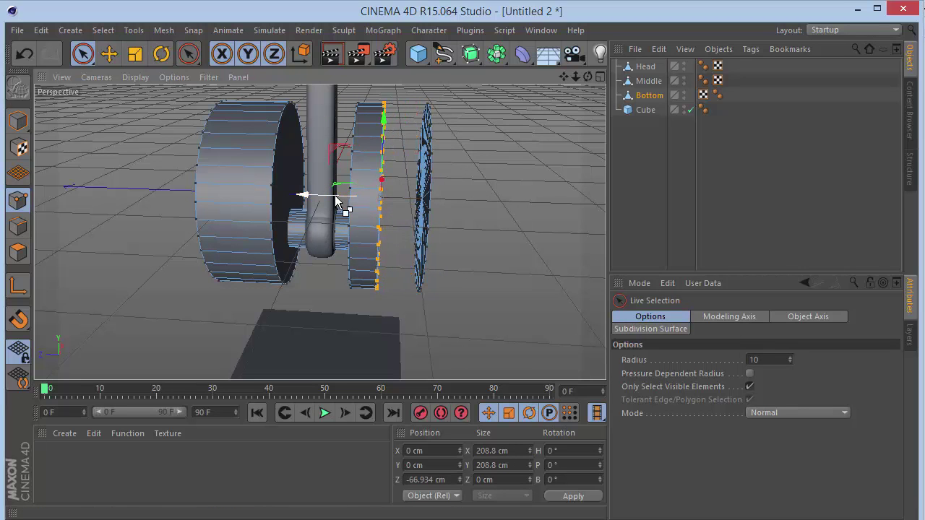
key(ctrl+z)
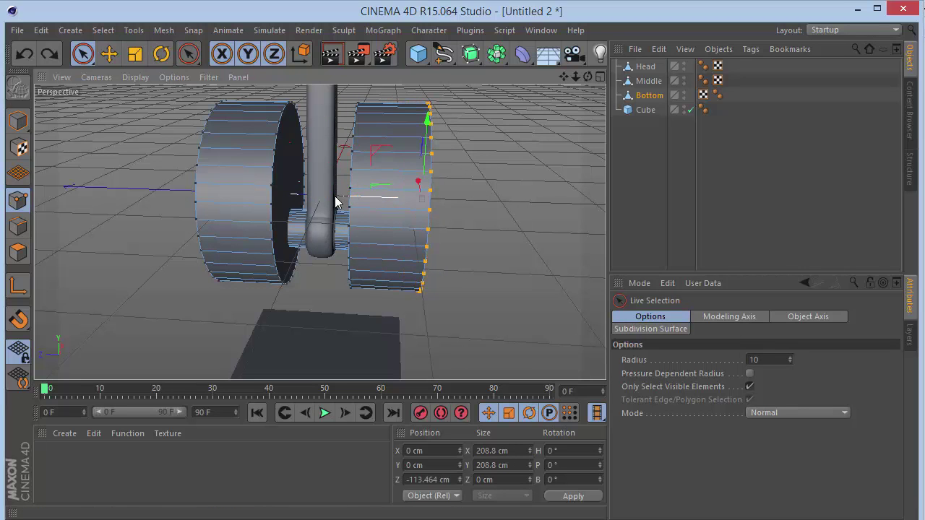
- Select all points of Bottom and run Optimize on them
key(ctrl+a)
right_click(460, 180)
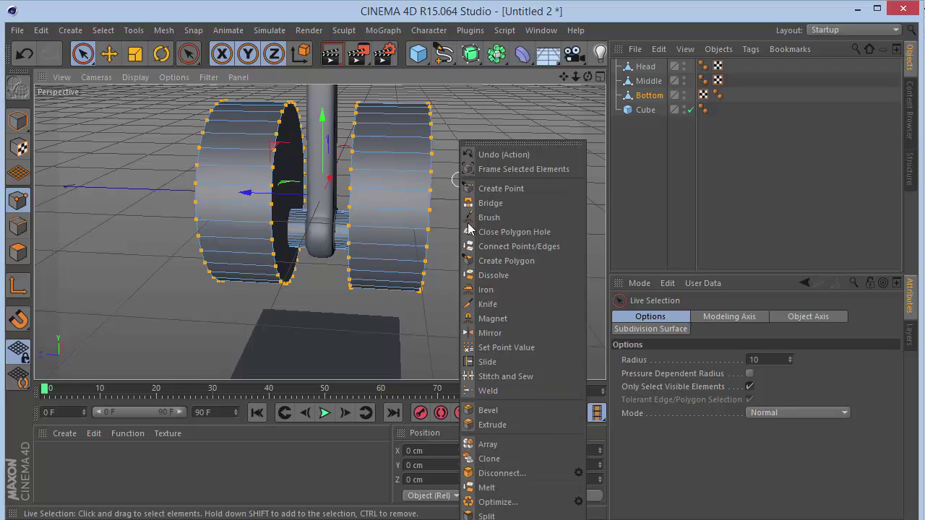
click(495, 501)
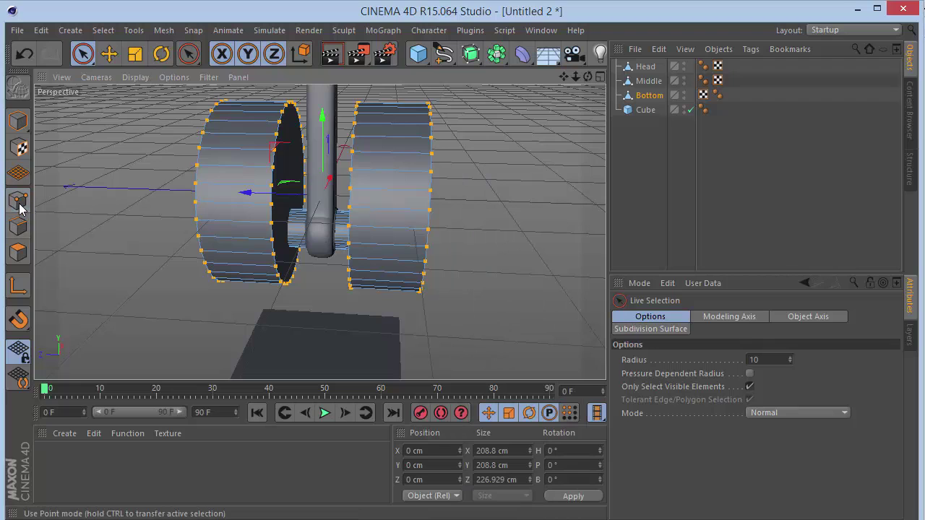
- Thin the disc on the negative Z side by moving its outer face points inward to about Z -70.7 cm
key(u)
key(l)
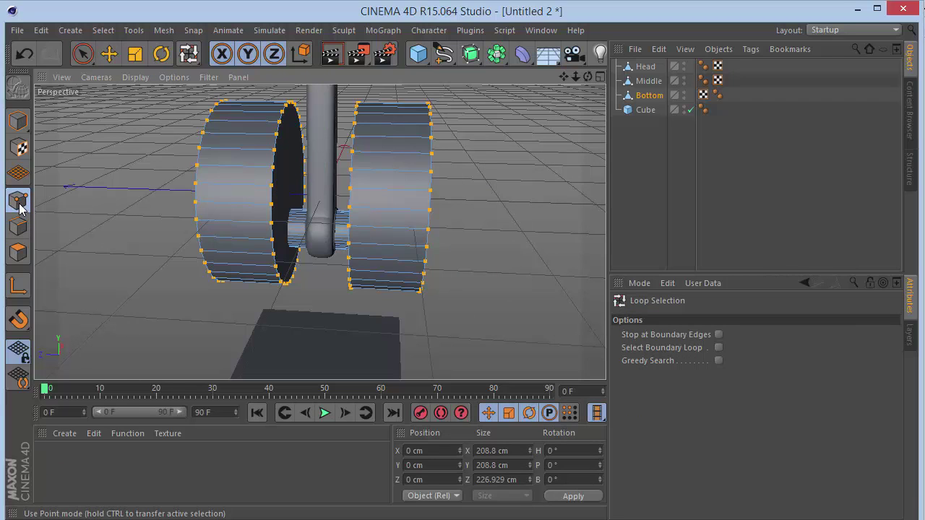
click(431, 198)
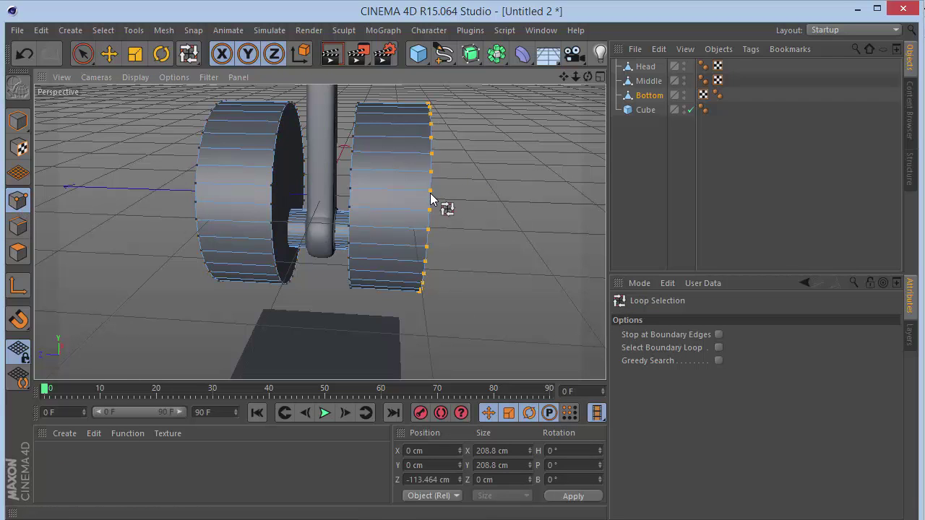
key(space)
mouse_move(384, 202)
mouse_down()
mouse_move(326, 196)
mouse_move(383, 214)
mouse_up()
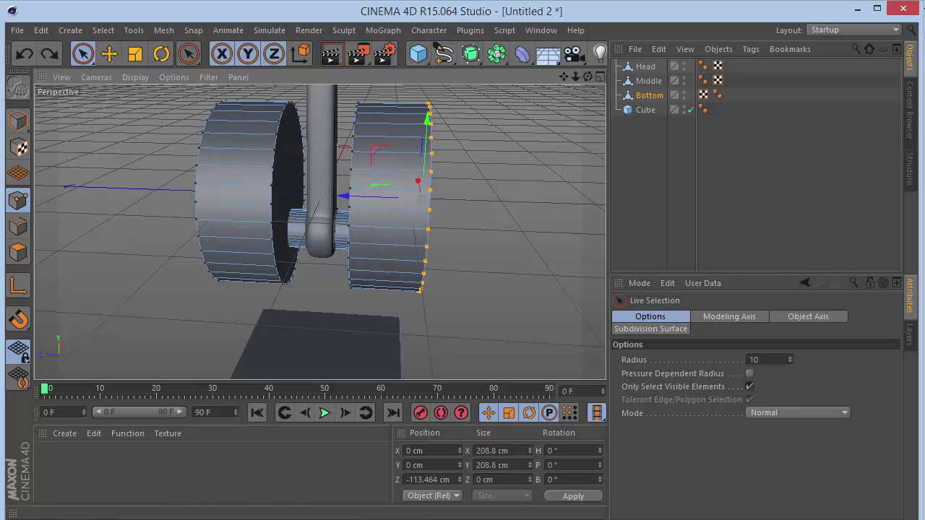
drag(588, 76, 409, 244)
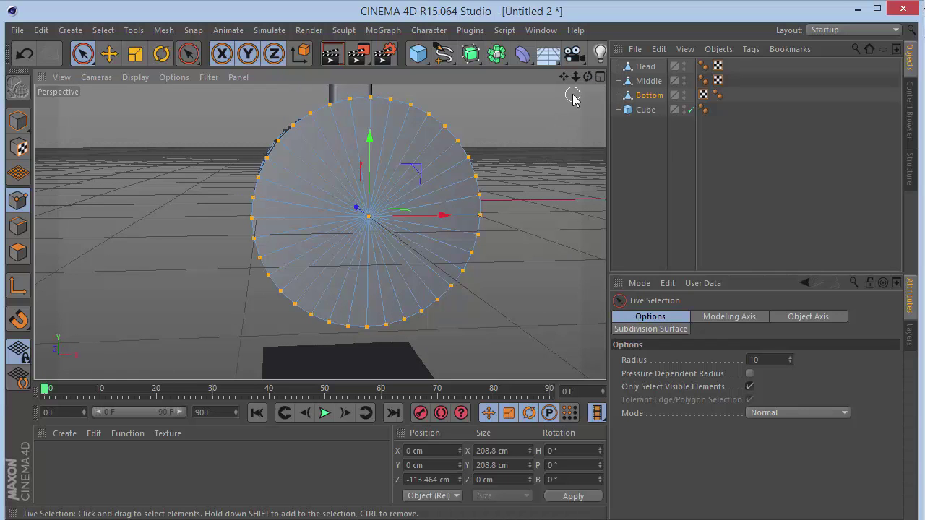
drag(590, 78, 213, 207)
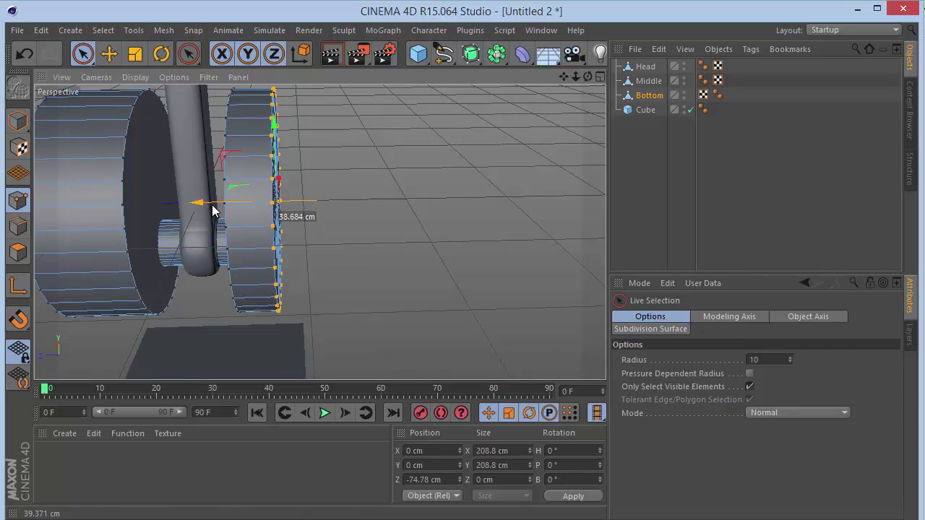
drag(563, 76, 683, 77)
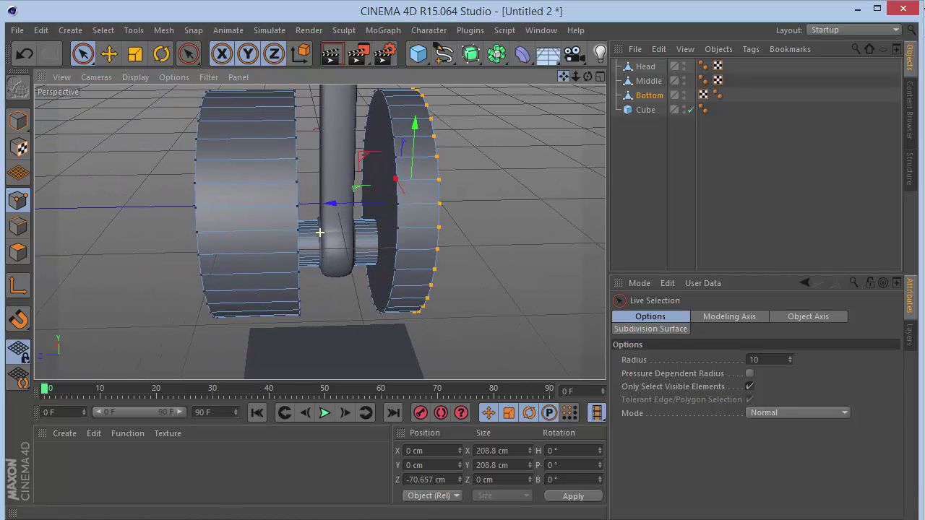
- Thin the opposite disc by moving its outer face points inward to about Z 67 cm, and deselect the object
key(m)
key(l)
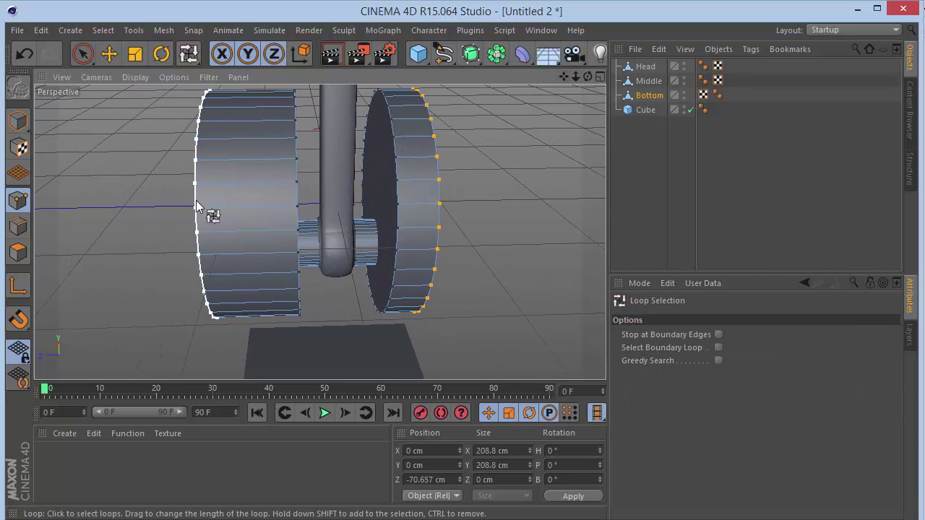
drag(587, 77, 360, 204)
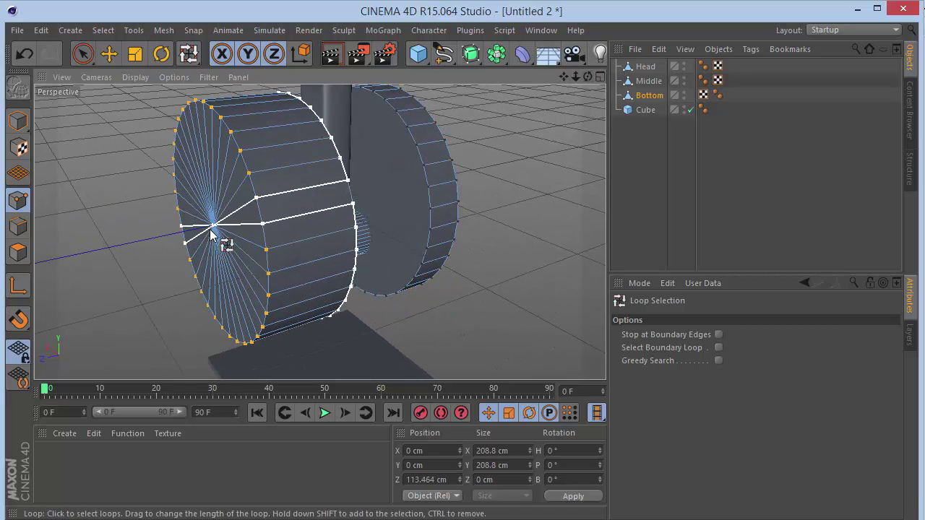
key(space)
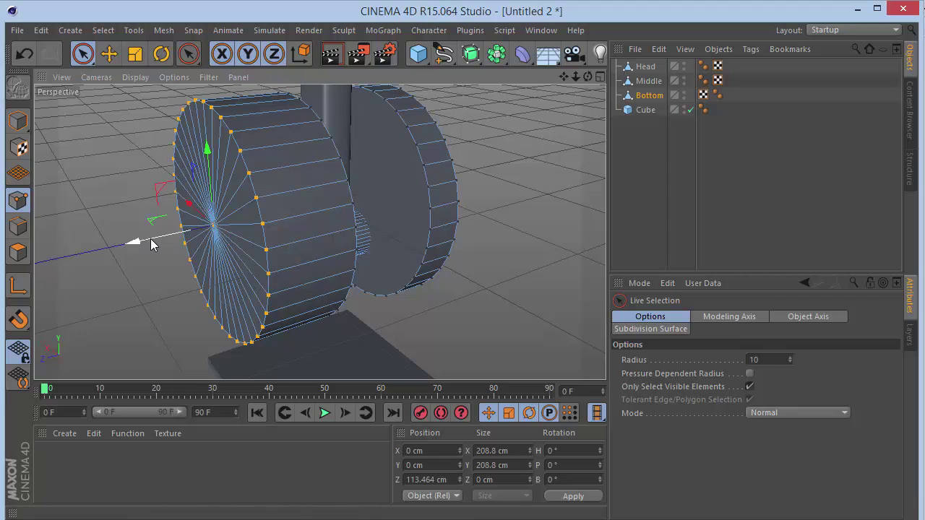
drag(151, 241, 196, 233)
drag(588, 76, 591, 82)
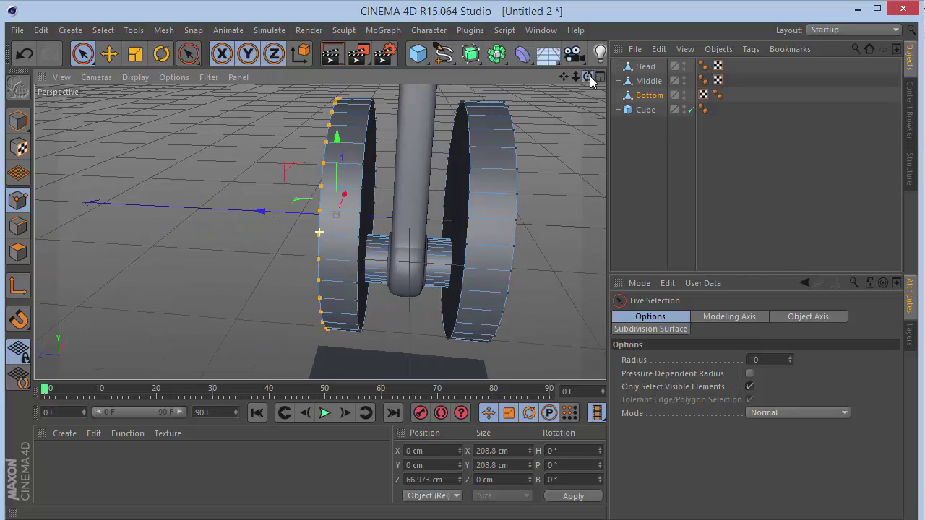
click(686, 164)
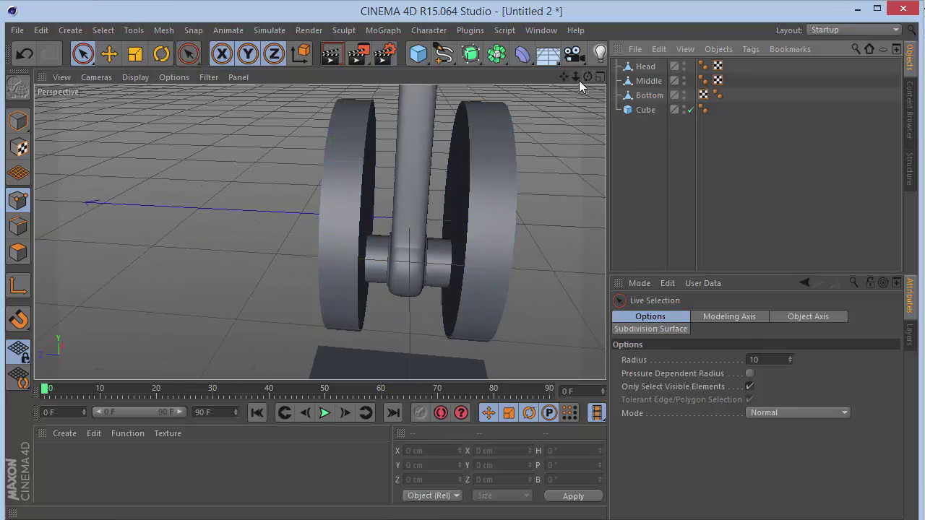
- Add a dynamics Connector and make it a child of the Bottom object
drag(576, 77, 483, 65)
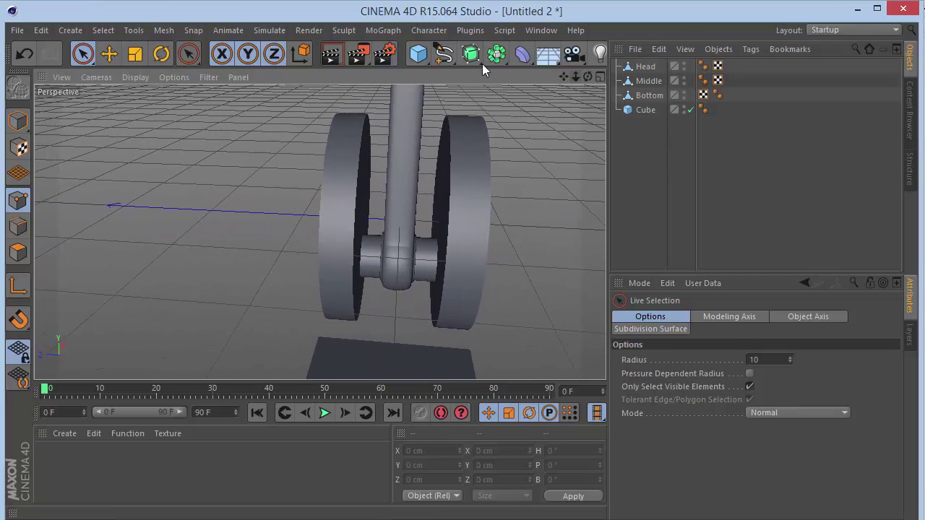
click(280, 31)
mouse_move(274, 68)
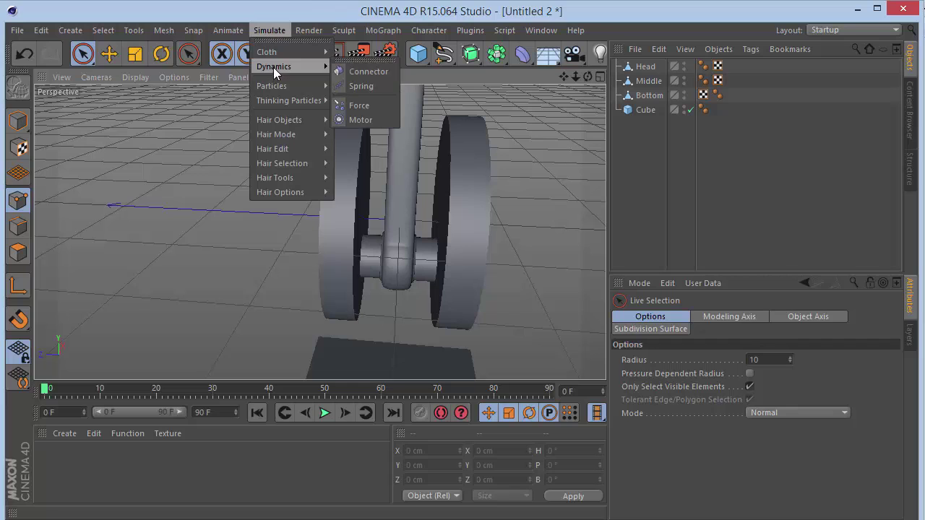
click(366, 72)
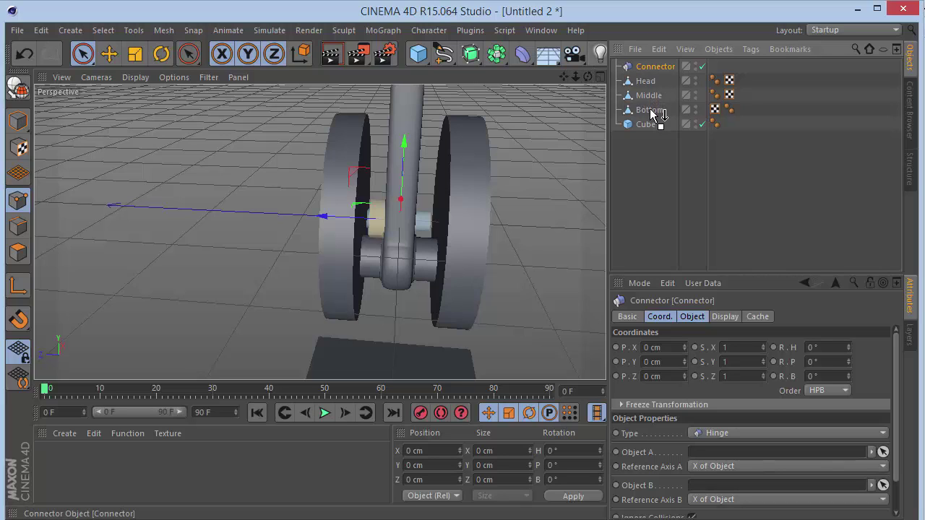
drag(649, 114, 649, 112)
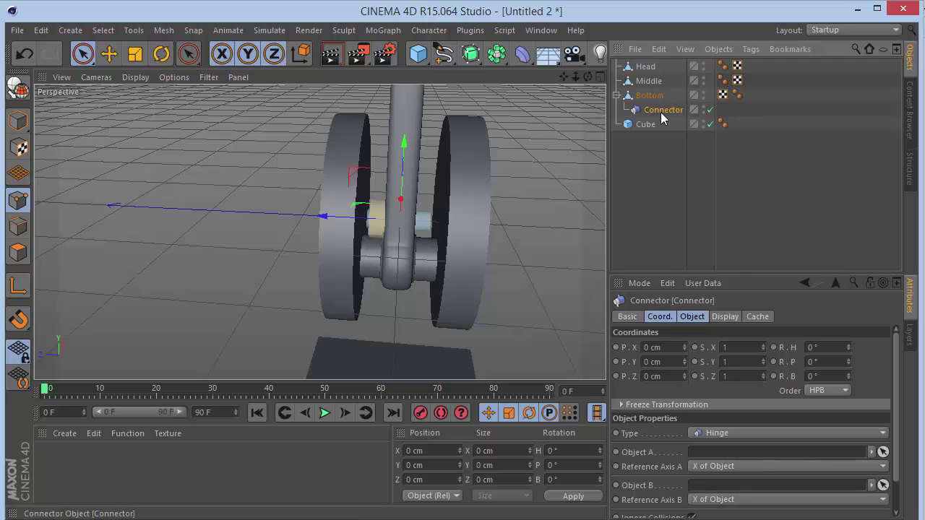
click(651, 97)
click(654, 111)
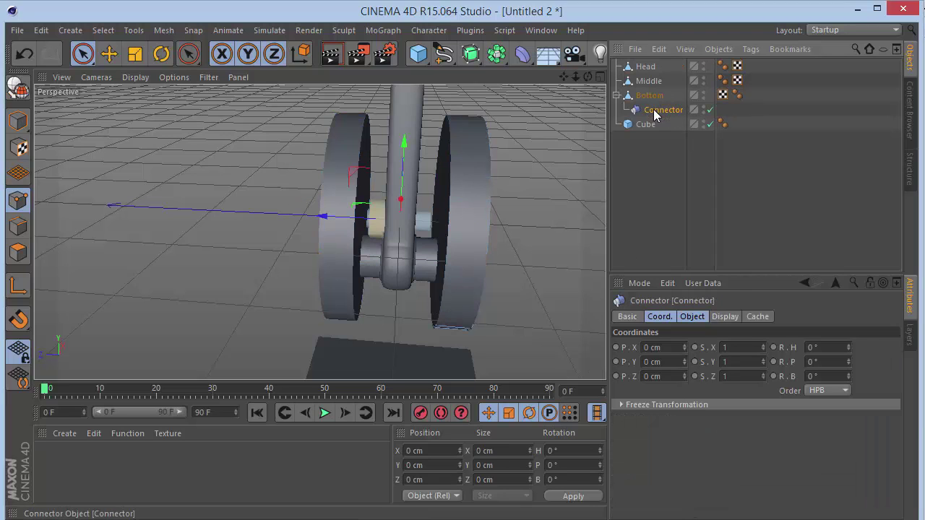
- Set the connector's Object A to Bottom and its Object B to Cube
click(697, 320)
drag(645, 105, 683, 182)
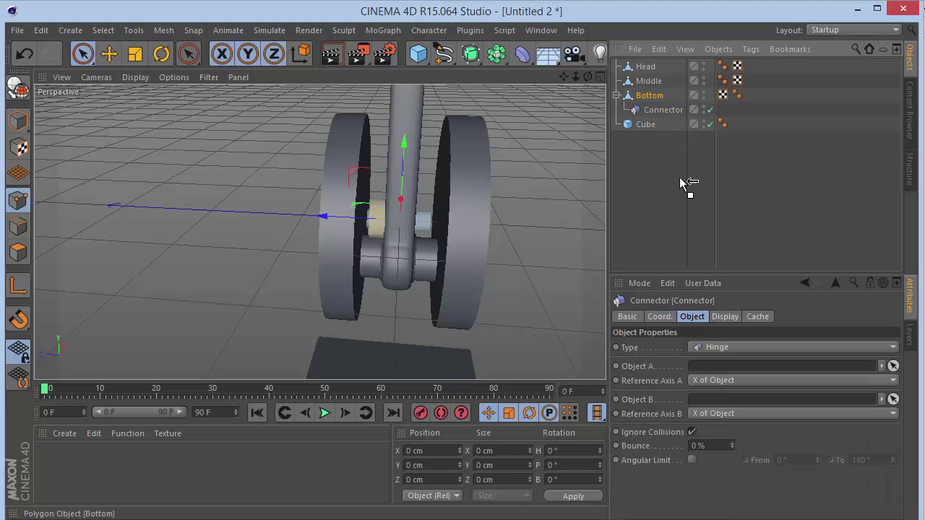
drag(715, 372, 714, 370)
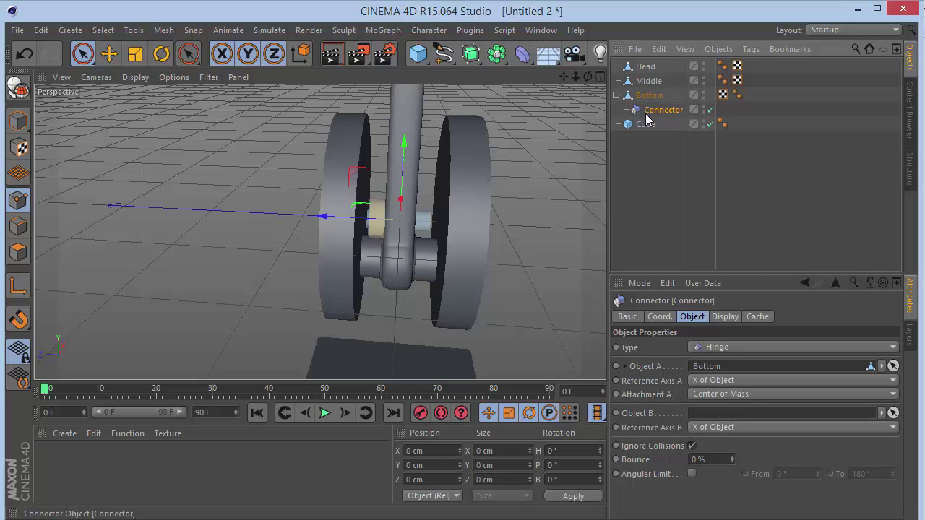
drag(715, 402, 715, 411)
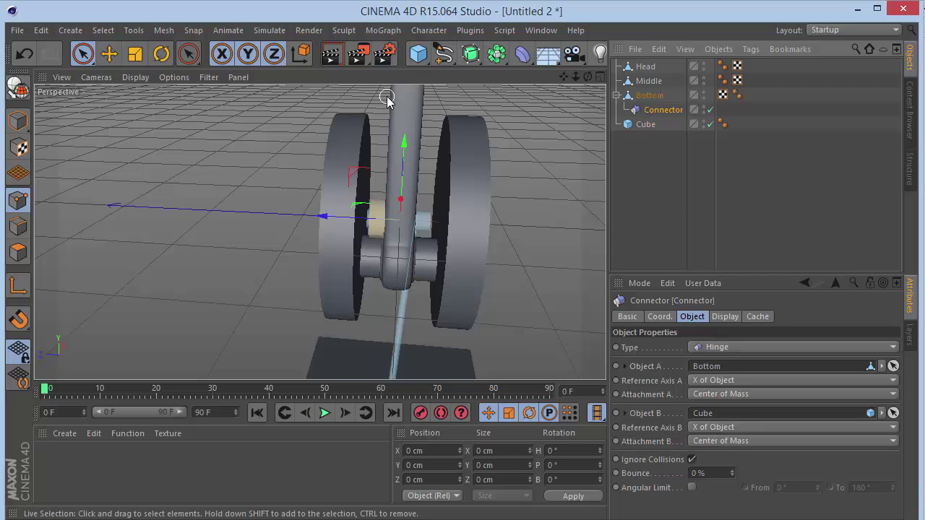
- Move the connector down along Y to about -41.5 cm, centring it on the ring at the connecting rod's lower end
drag(589, 76, 532, 76)
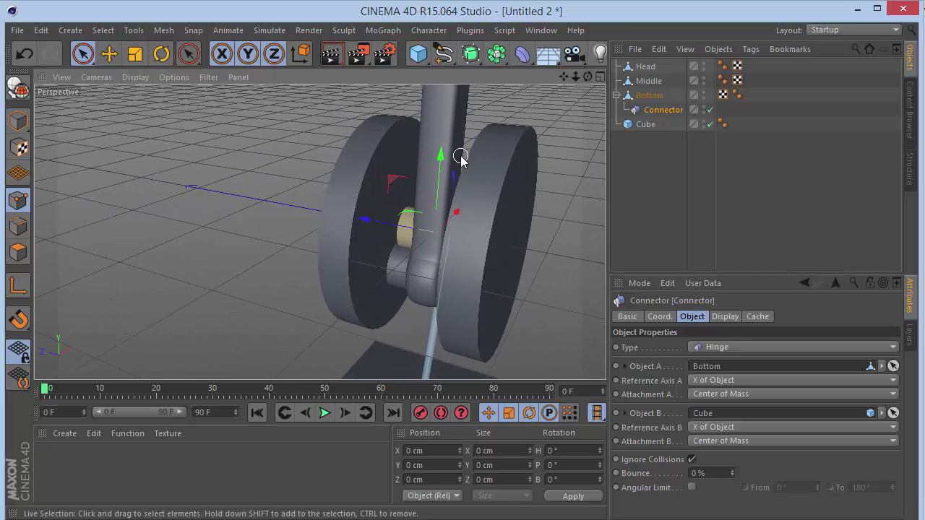
drag(449, 163, 442, 208)
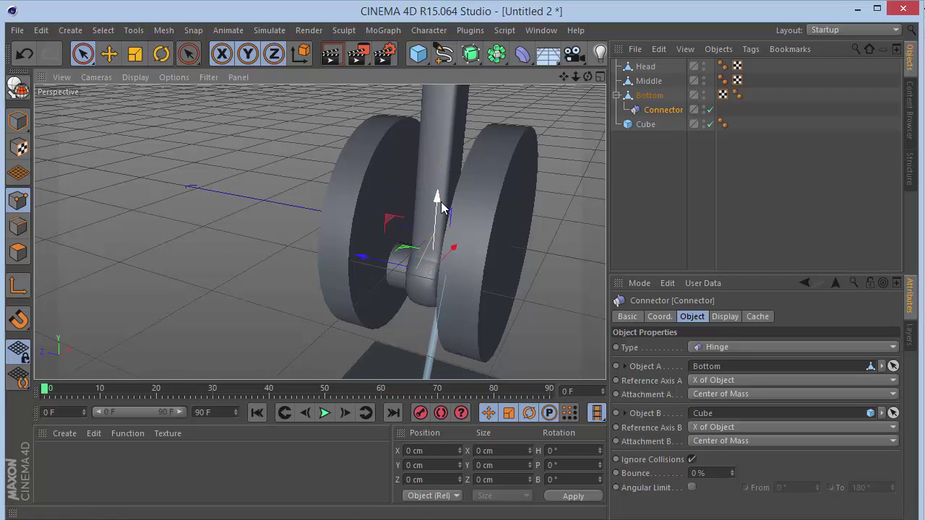
key(F4)
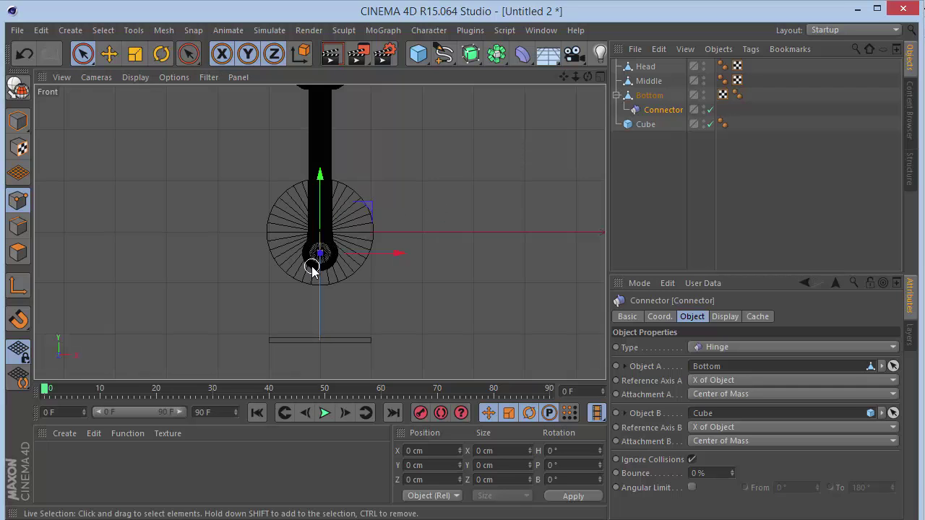
scroll(313, 268, up, 10)
drag(564, 76, 489, 149)
click(724, 318)
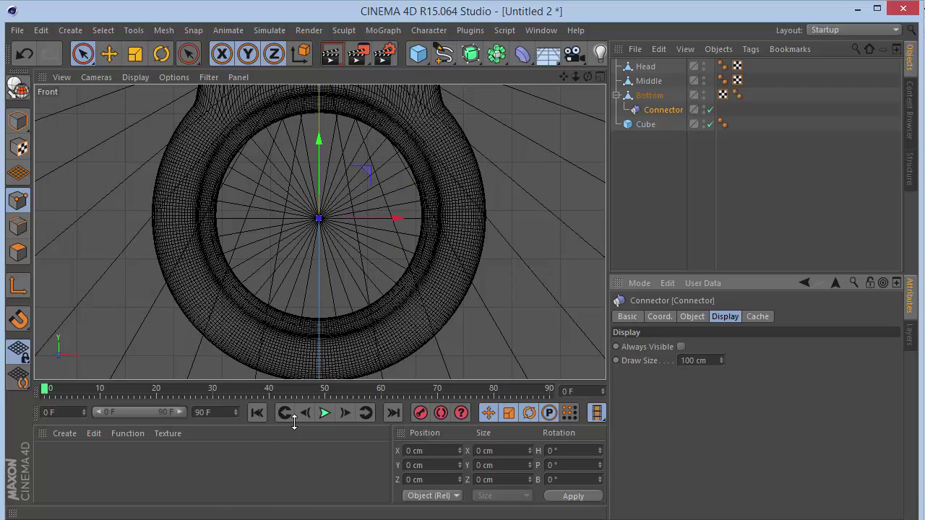
key(F1)
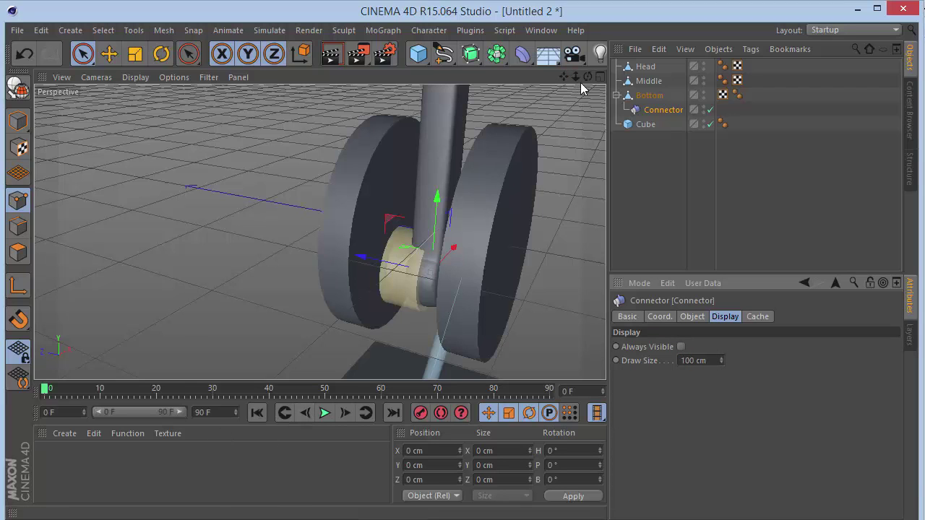
- Add a dynamics Motor and make it a child of the Bottom object
drag(587, 77, 506, 58)
drag(318, 231, 319, 231)
drag(575, 79, 319, 231)
mouse_move(567, 76)
mouse_down()
mouse_move(589, 76)
mouse_move(566, 76)
mouse_move(576, 76)
mouse_up()
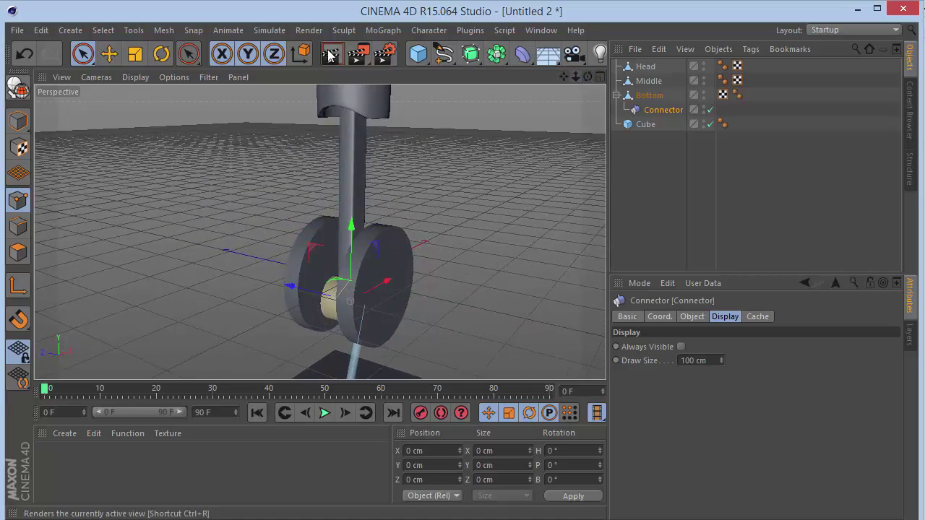
click(269, 28)
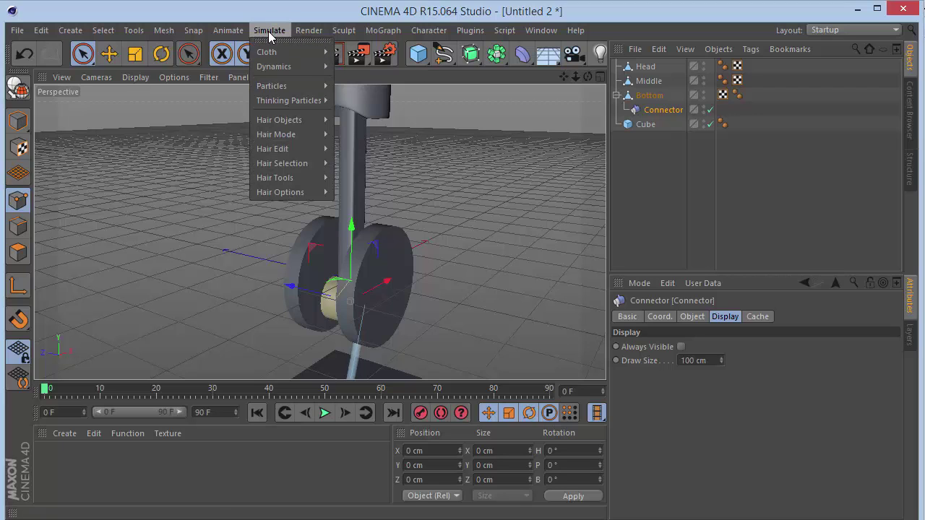
mouse_move(275, 70)
click(358, 119)
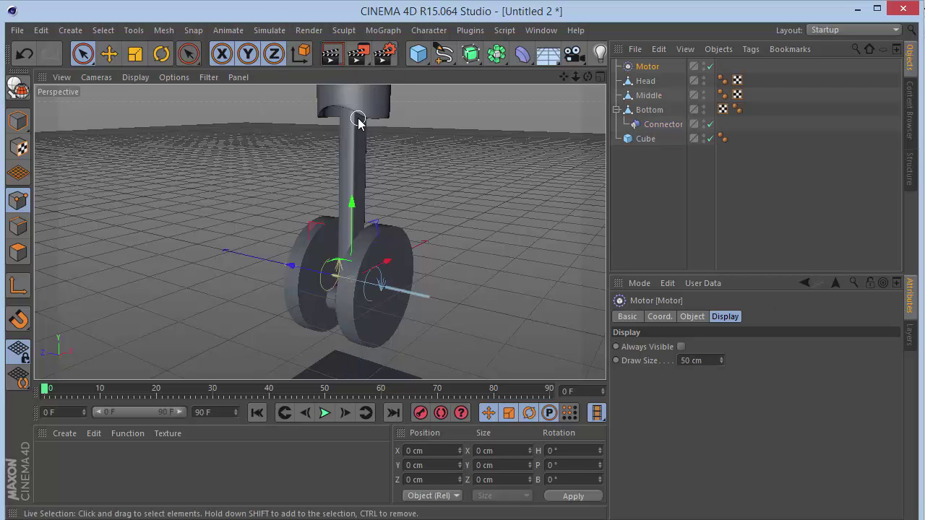
drag(657, 115, 657, 117)
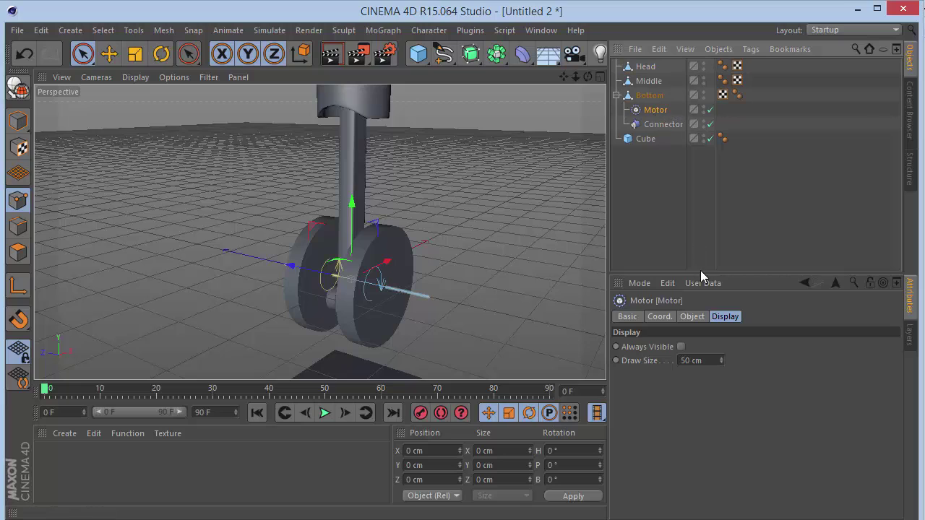
- Look up the help entry for the motor's Torque setting and close it after reading
click(692, 318)
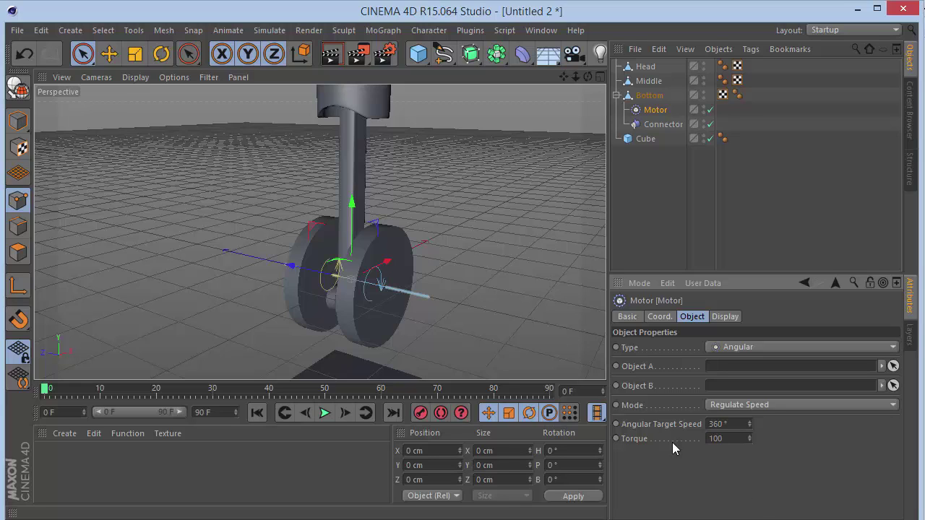
right_click(640, 444)
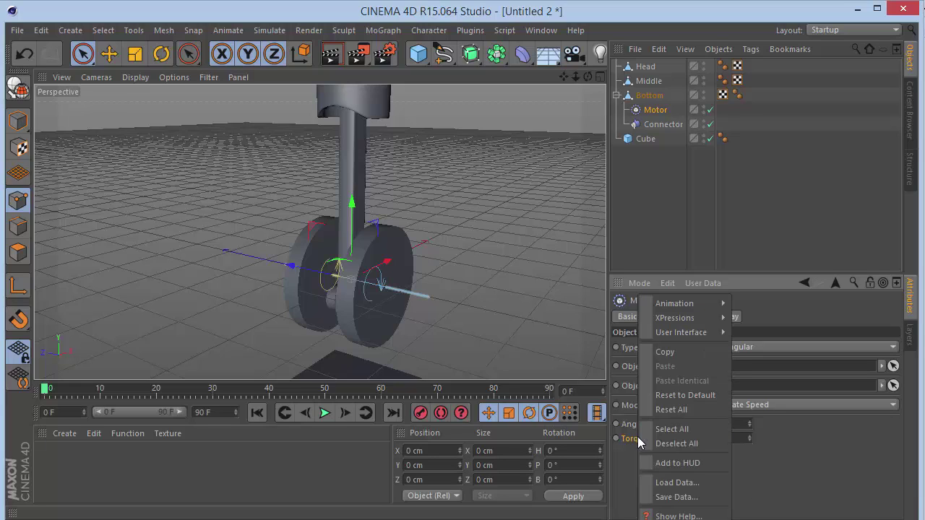
click(672, 510)
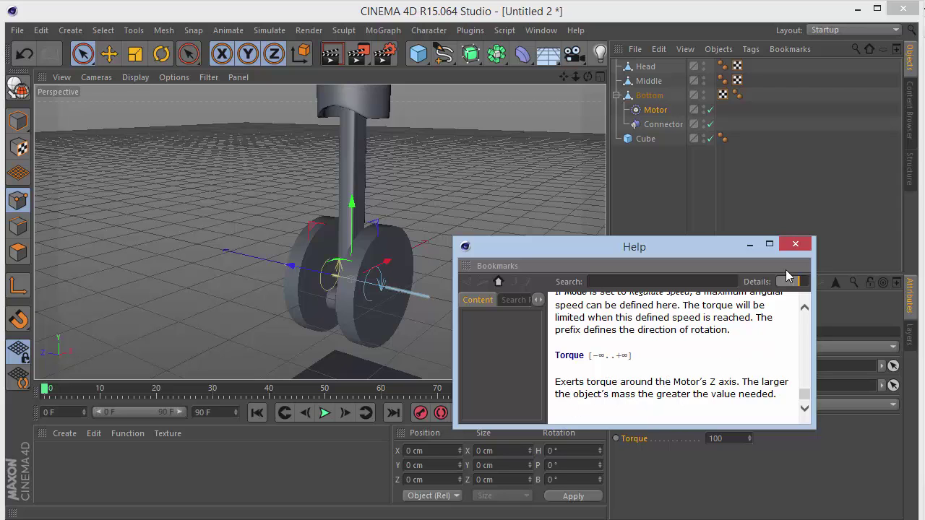
click(794, 246)
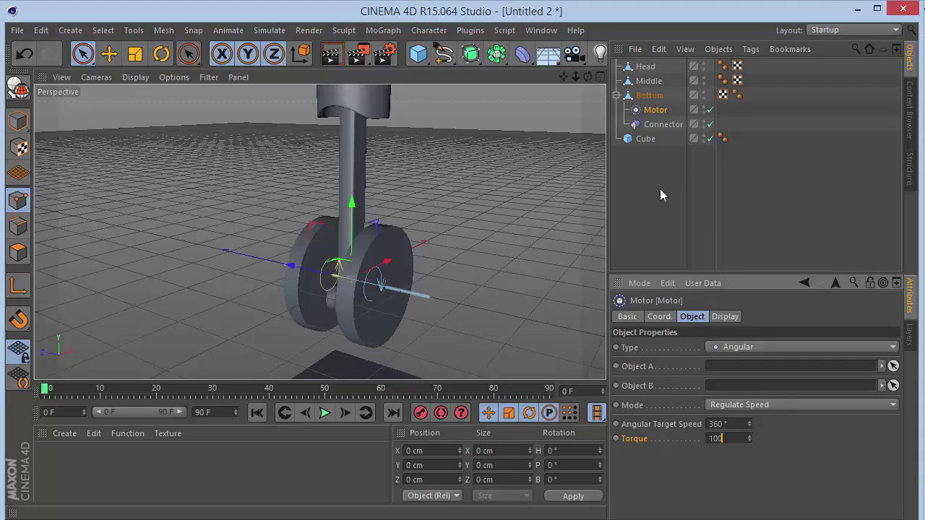
- Set the motor's Object A to Bottom and its Object B to Cube
click(655, 111)
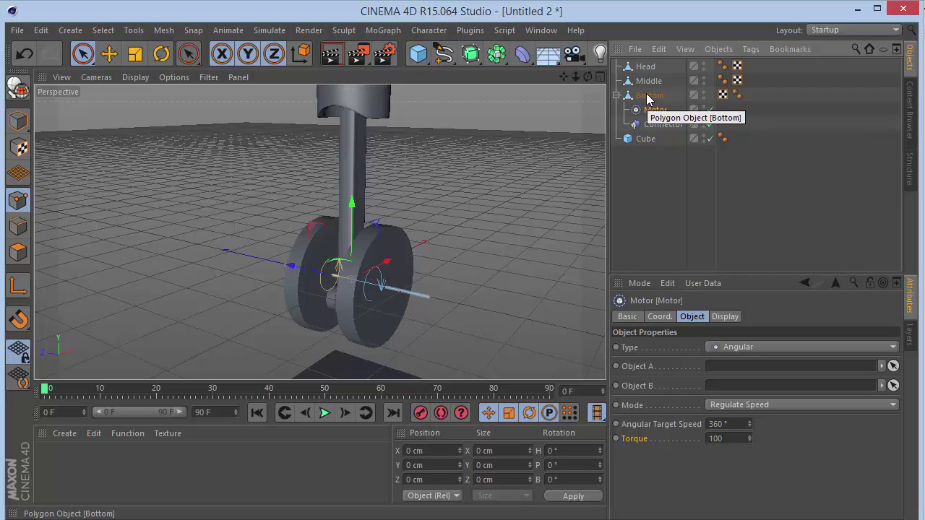
drag(650, 100, 672, 148)
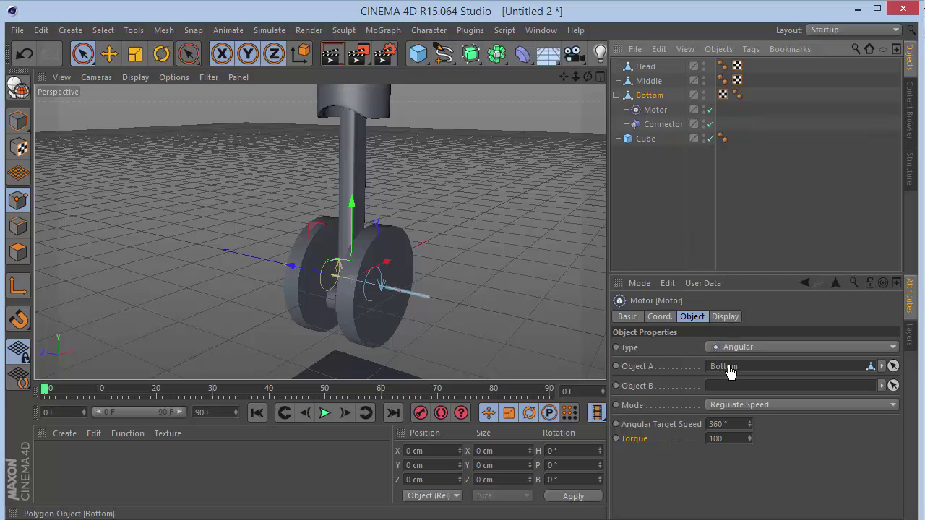
drag(730, 371, 730, 369)
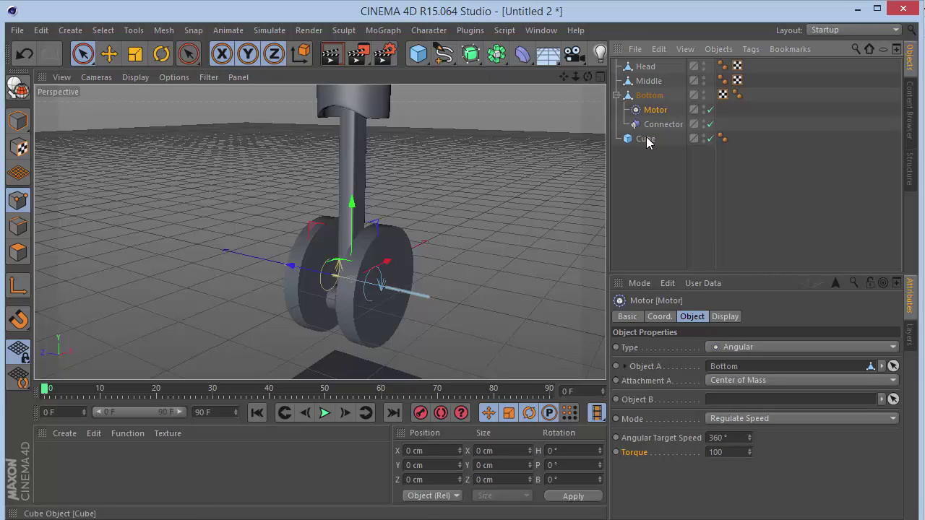
drag(725, 401, 725, 401)
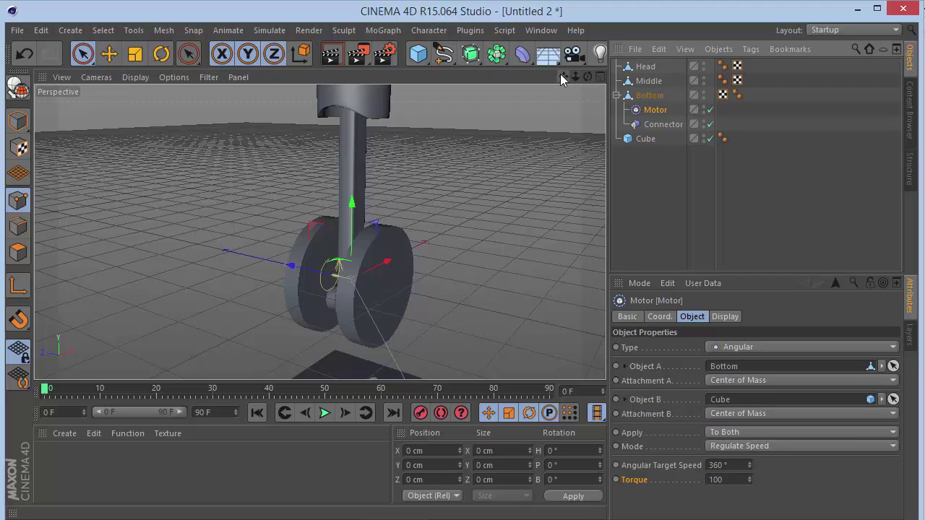
- Play the animation to test the motor, and return to the first frame
drag(563, 76, 534, 1)
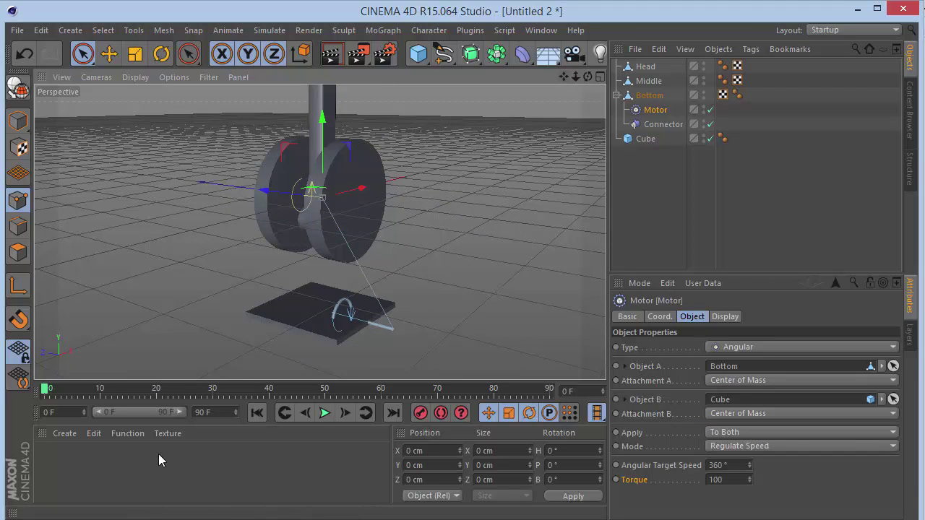
click(324, 414)
click(325, 413)
click(261, 414)
- Give the Bottom object a Rigid Body simulation tag
click(655, 101)
right_click(655, 101)
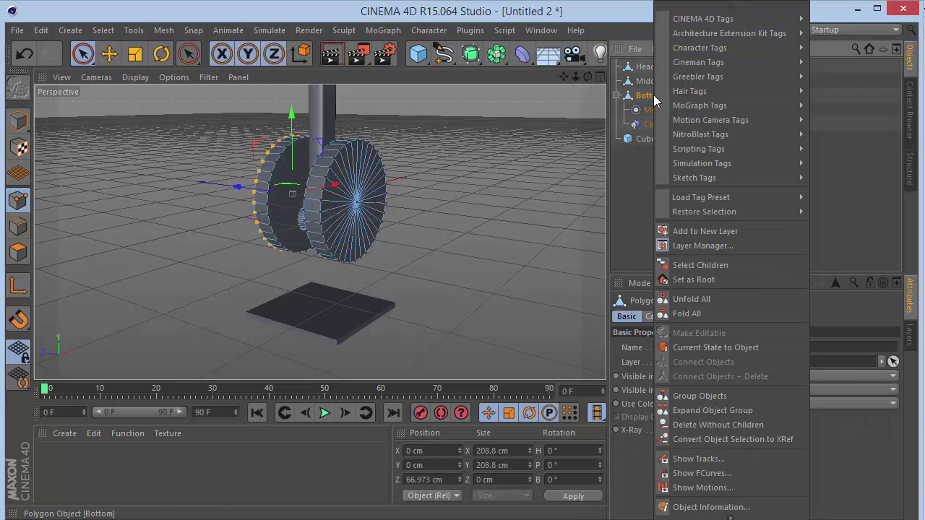
mouse_move(721, 167)
click(817, 168)
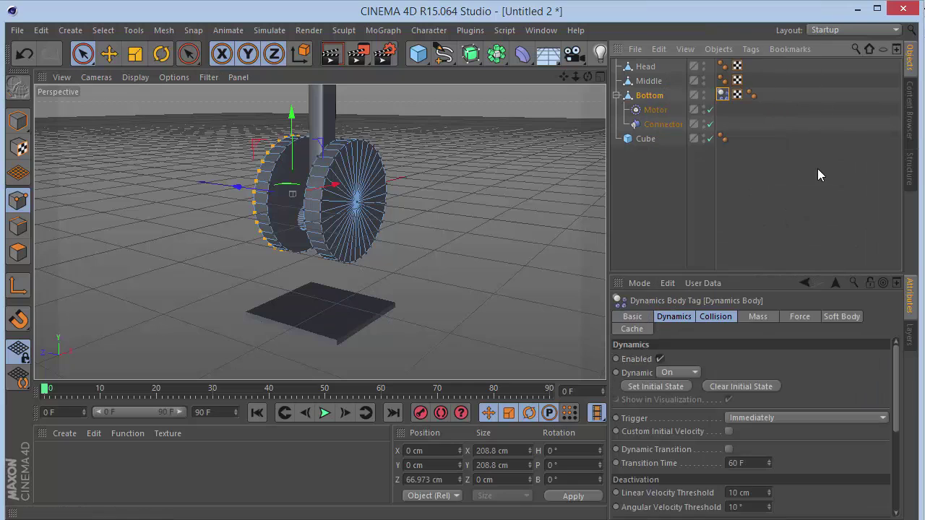
- Give the Cube a Collider Body simulation tag
right_click(647, 138)
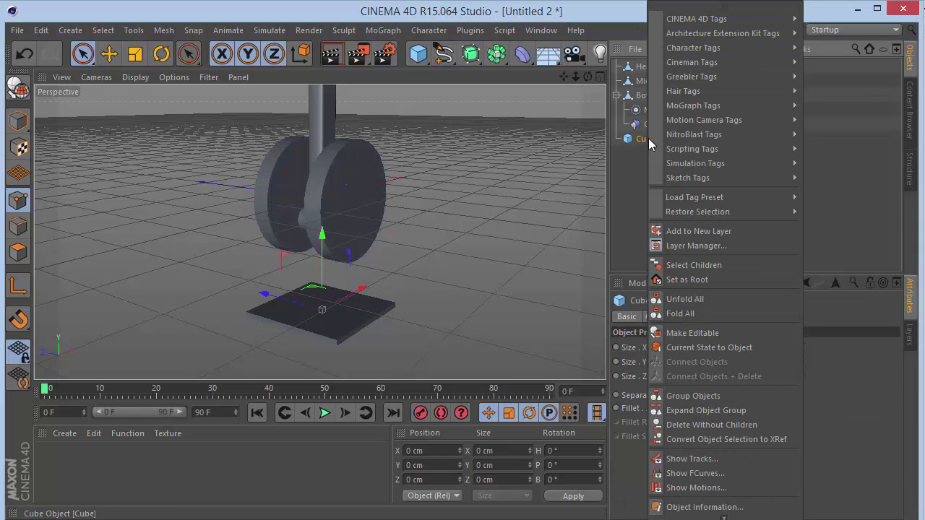
mouse_move(740, 164)
click(842, 198)
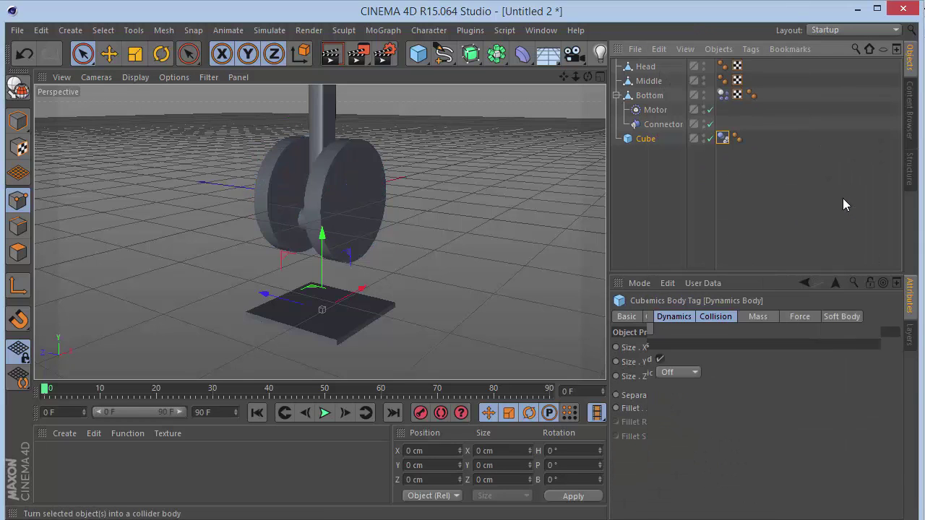
- Run the simulation to check the crank's rotation, stop it and rewind to frame 0
click(323, 413)
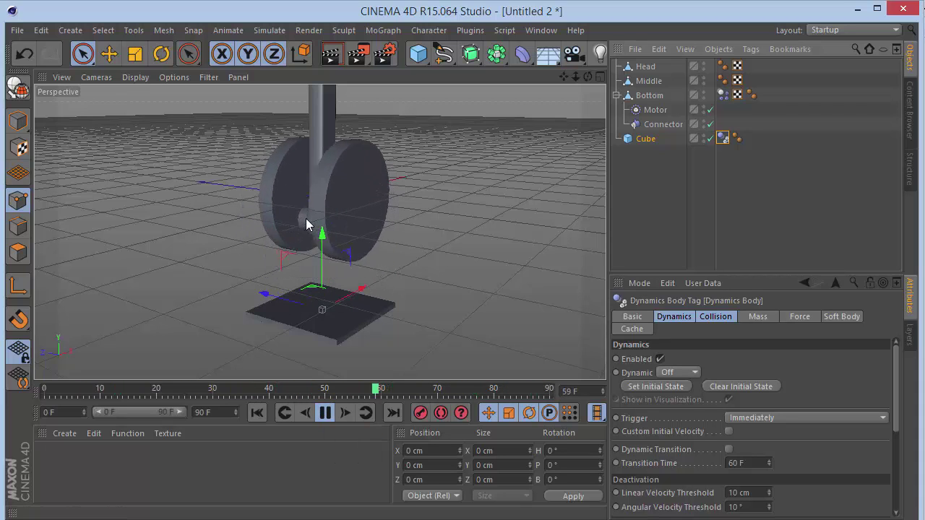
click(327, 417)
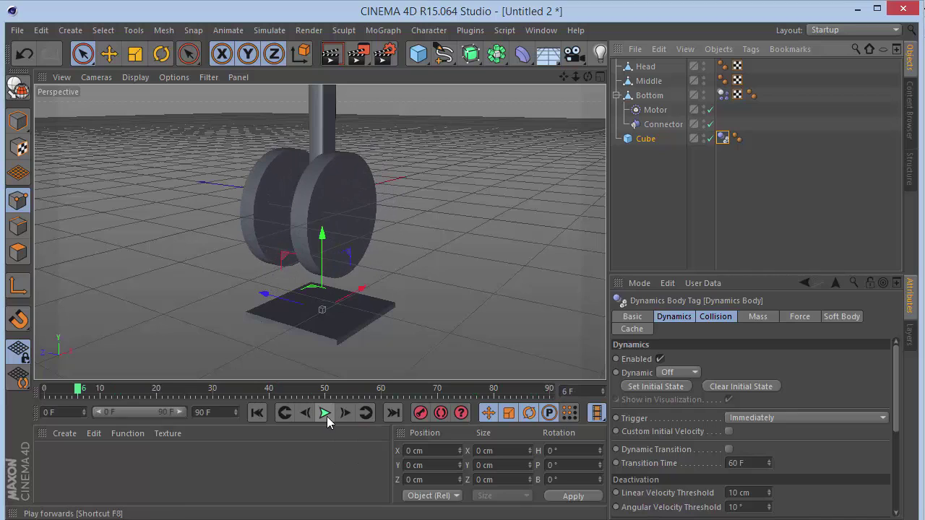
click(262, 414)
- Reset the connector's Y position to 0 cm
click(654, 124)
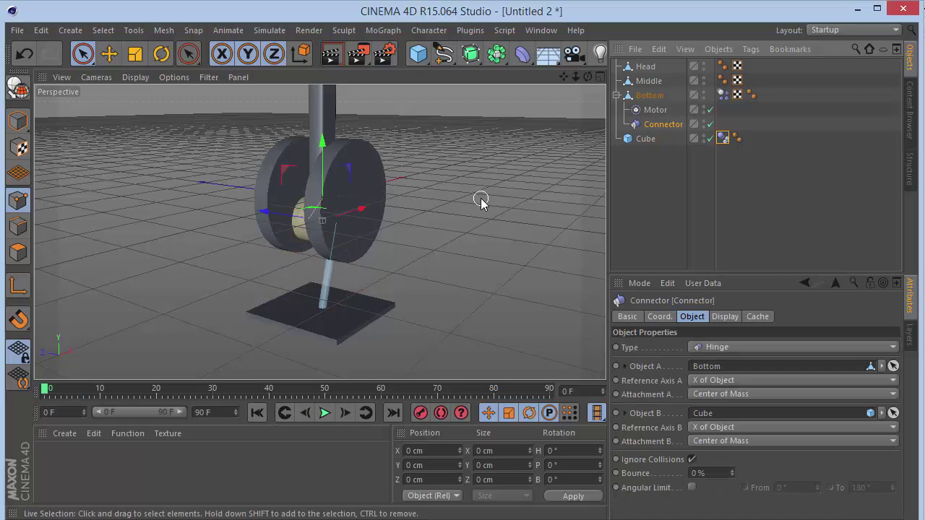
click(659, 317)
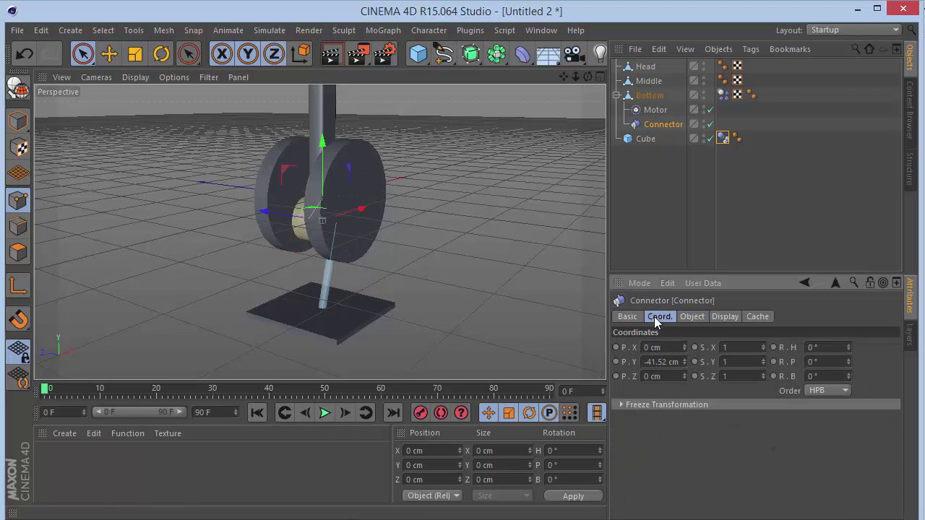
click(678, 359)
text(0)
key(Return)
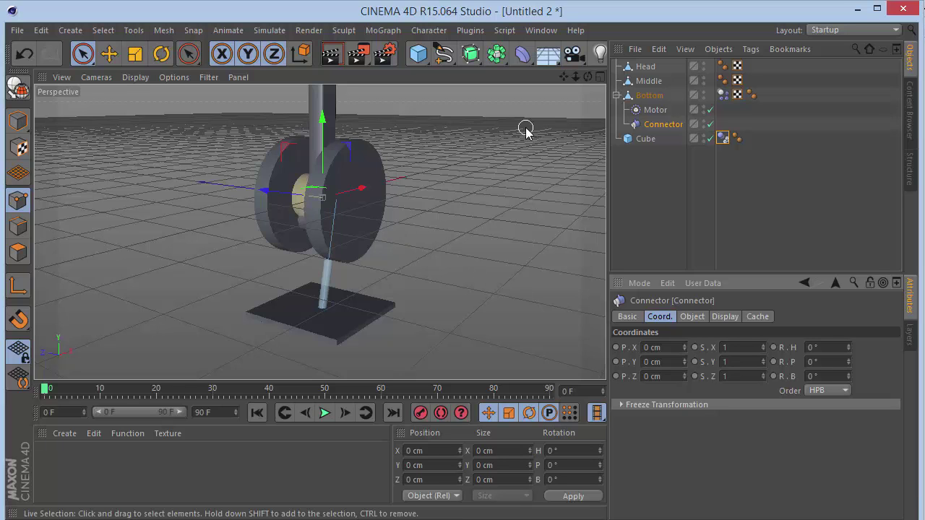
- Play the simulation with nothing selected and examine the spinning crank from several angles
drag(588, 77, 607, 77)
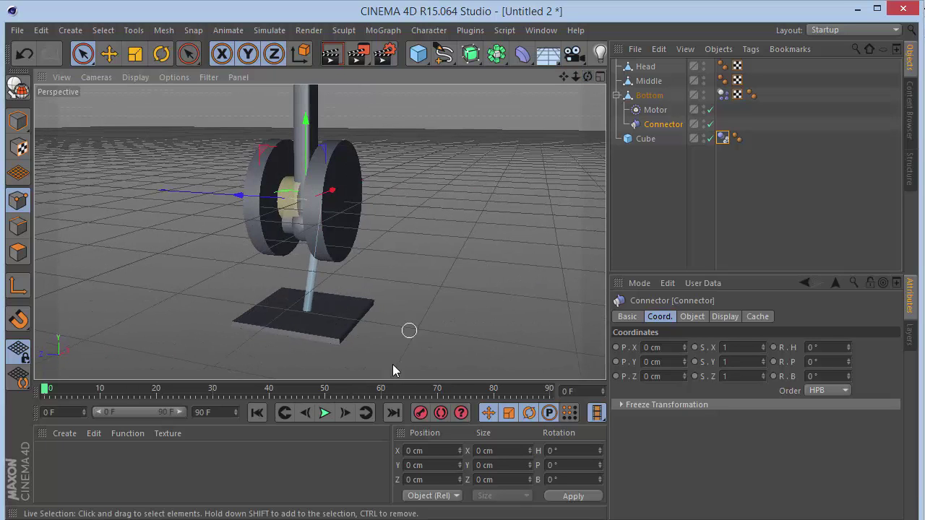
click(324, 412)
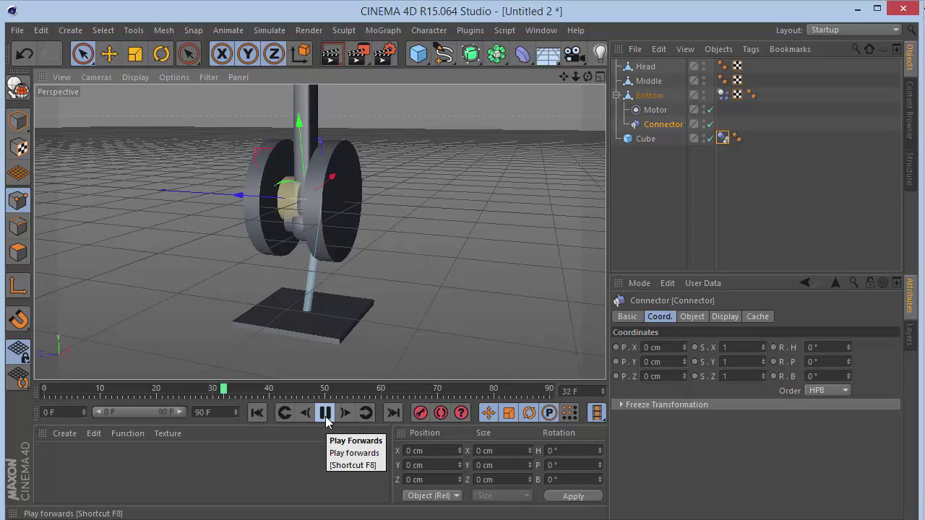
click(671, 195)
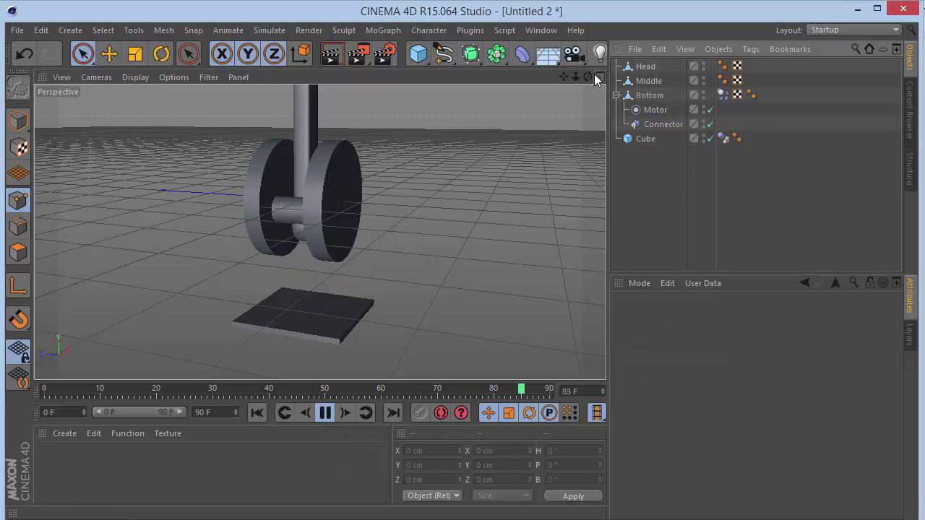
drag(589, 76, 383, 101)
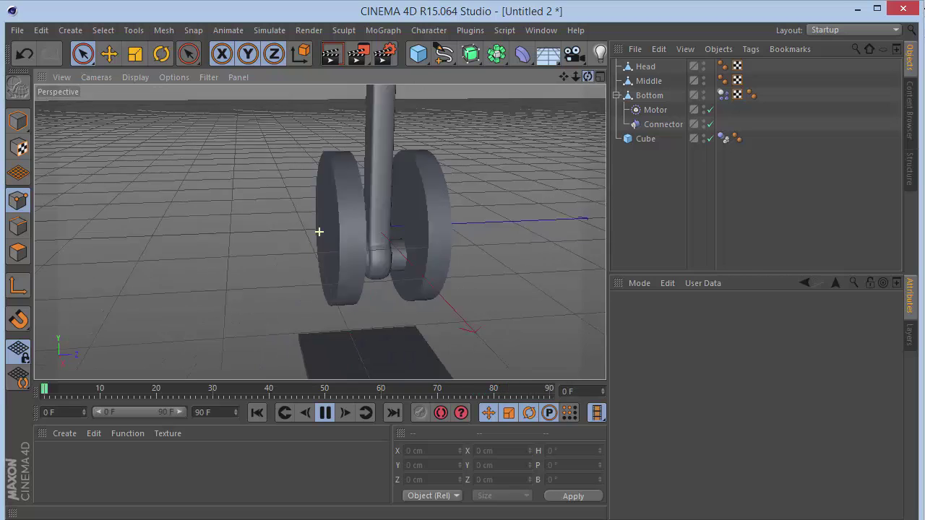
alt+drag(319, 231, 557, 144)
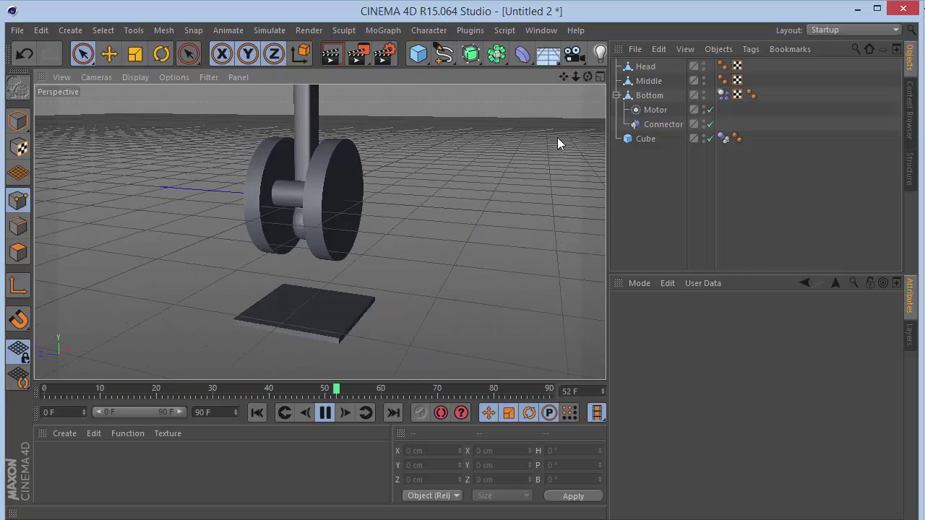
- Stop the simulation and rewind it to frame 0
click(325, 412)
click(257, 412)
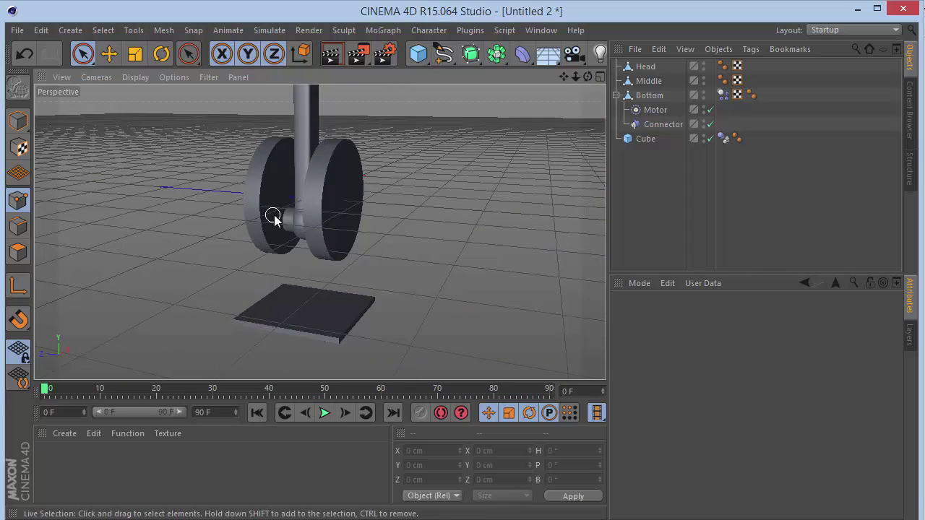
scroll(301, 207, up, 5)
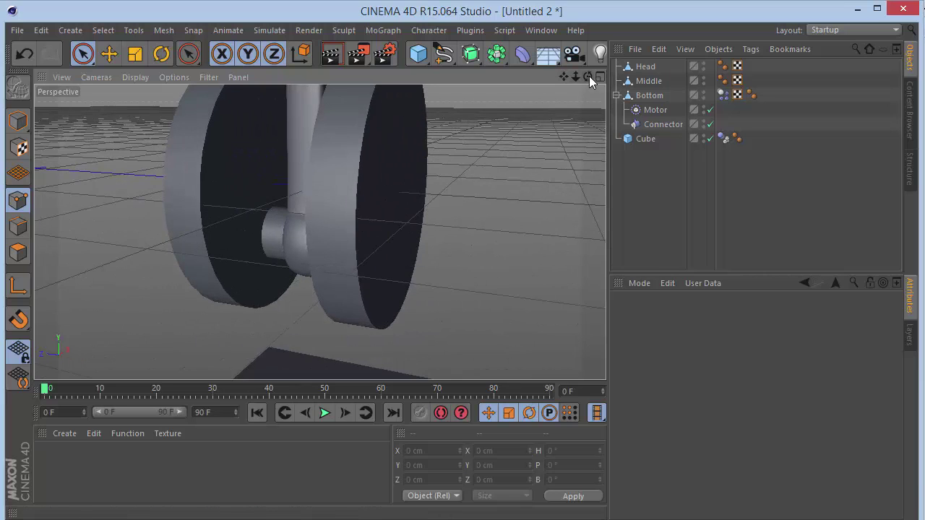
drag(587, 76, 556, 79)
- Duplicate the Bottom object's Connector and nest the copy under Middle
click(670, 125)
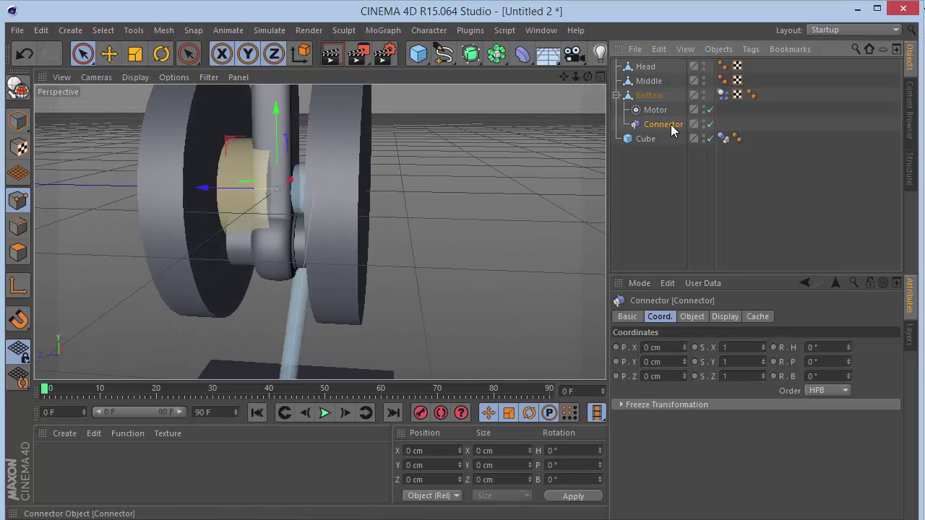
key(ctrl+c)
key(ctrl+v)
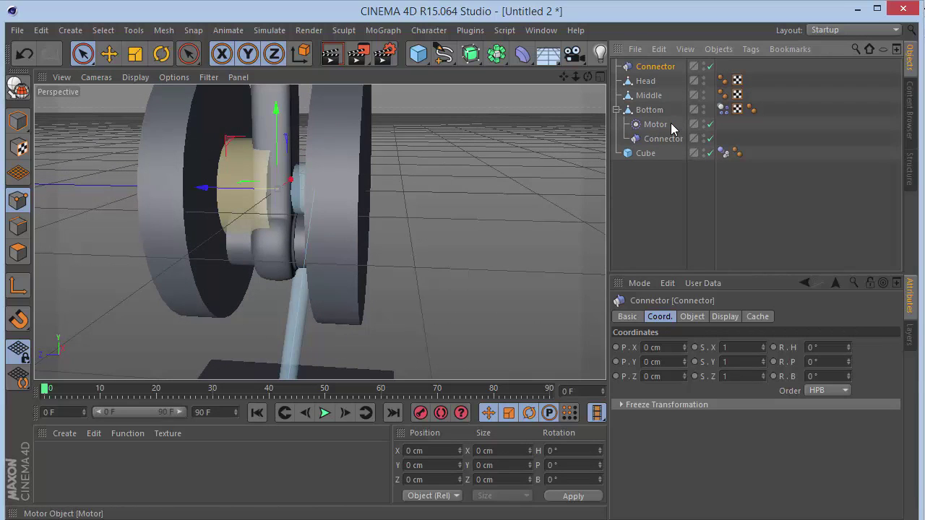
click(617, 111)
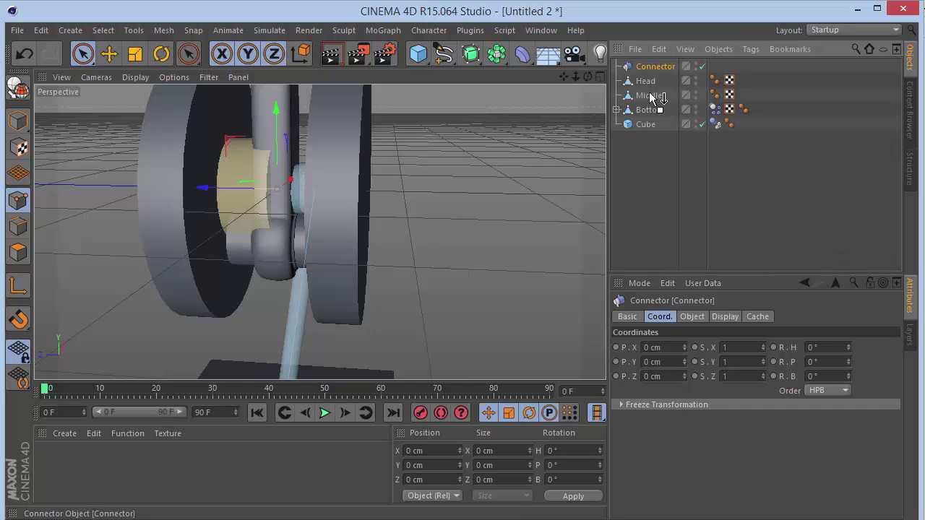
drag(651, 94, 650, 97)
- Link the copied hinge connector to Middle as Object A and Bottom as Object B
click(692, 317)
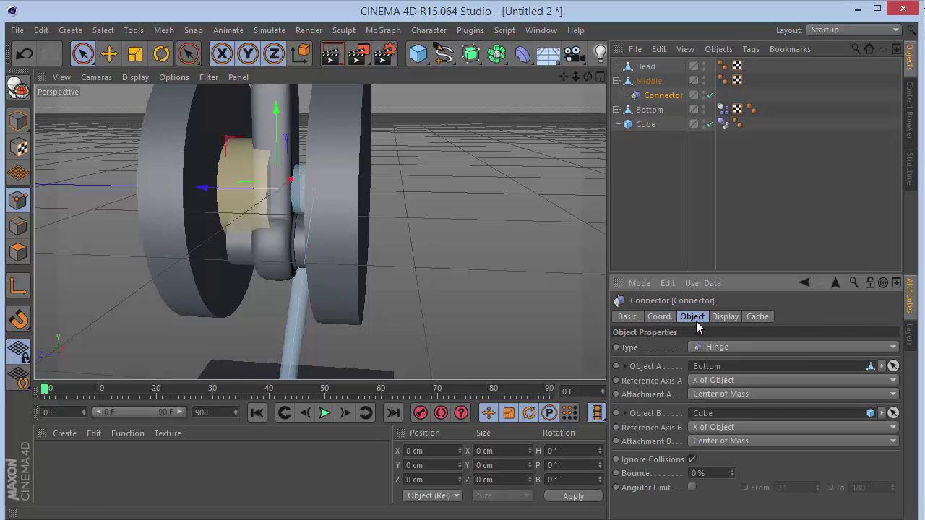
drag(643, 85, 715, 334)
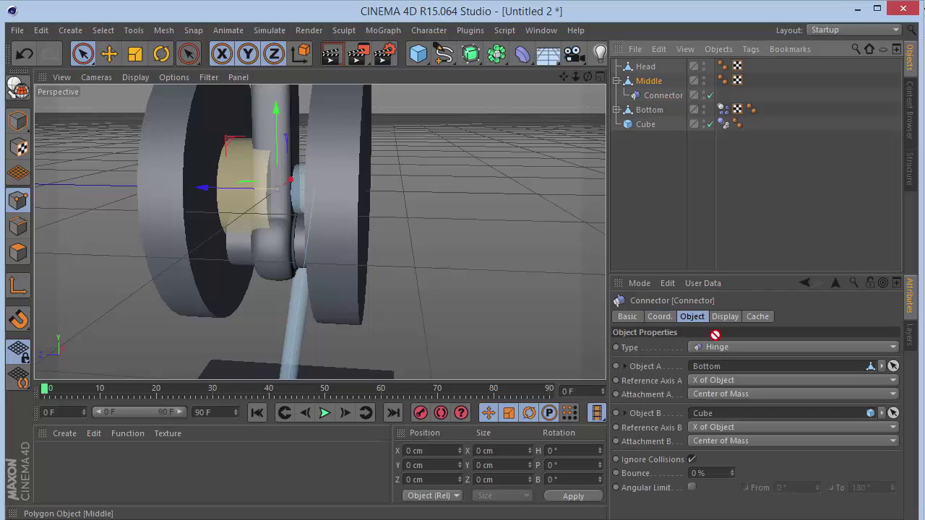
drag(716, 370, 716, 368)
click(647, 110)
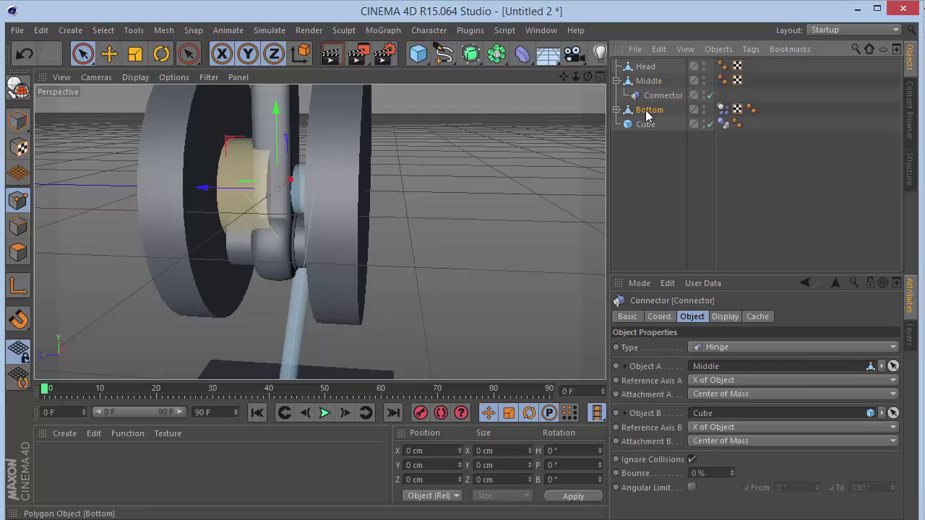
drag(707, 415, 707, 415)
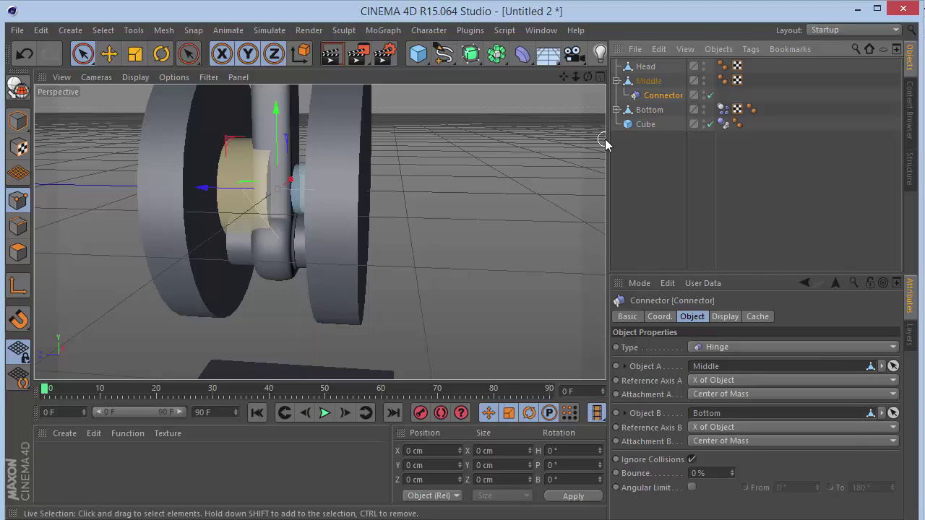
- Check the Middle and Bottom connectors against their linked objects and collapse both hierarchies
click(616, 110)
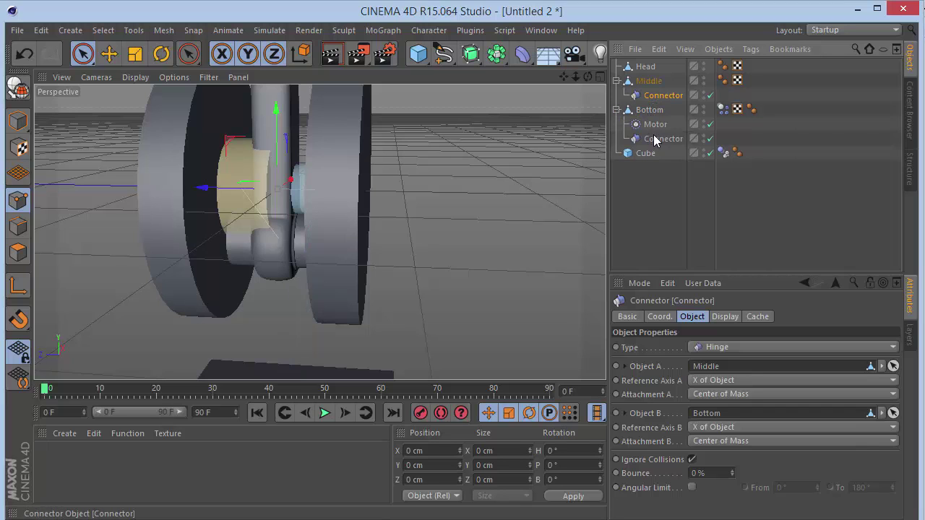
click(656, 139)
click(649, 110)
click(648, 154)
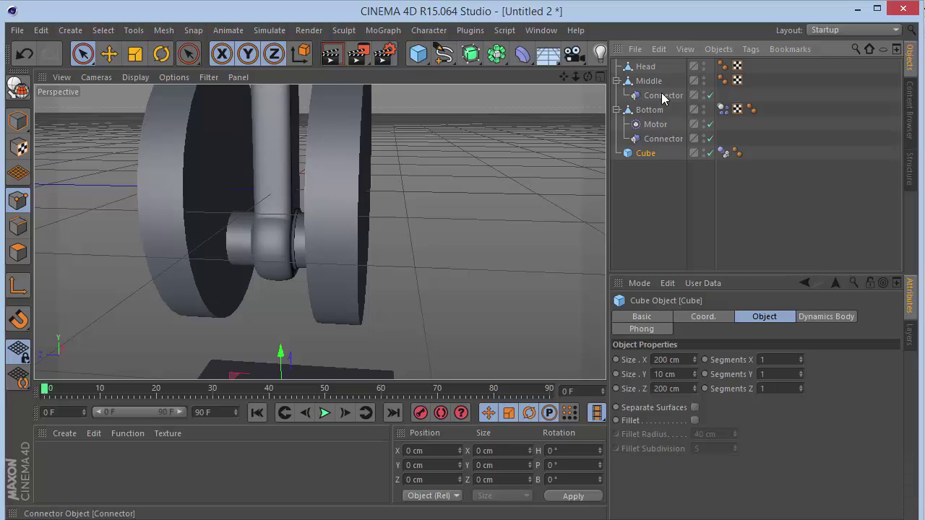
click(663, 97)
click(649, 81)
click(640, 112)
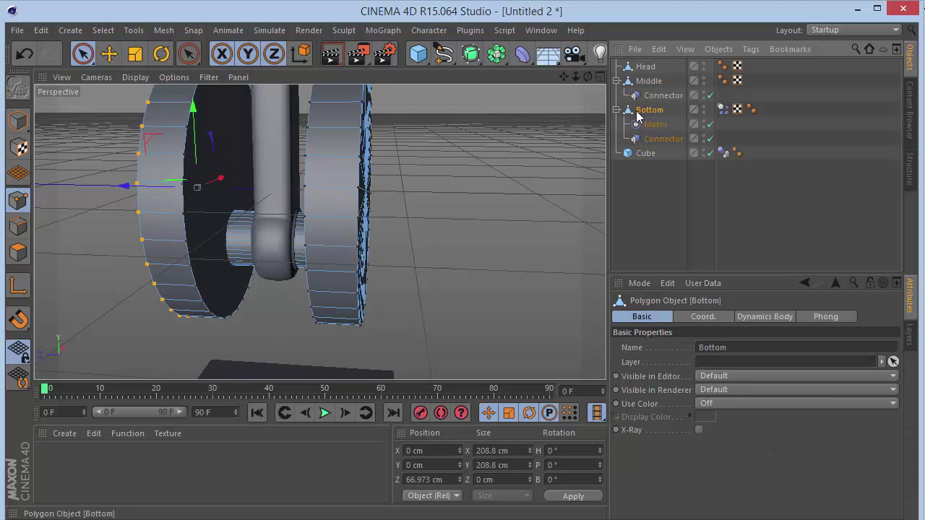
click(617, 110)
click(617, 81)
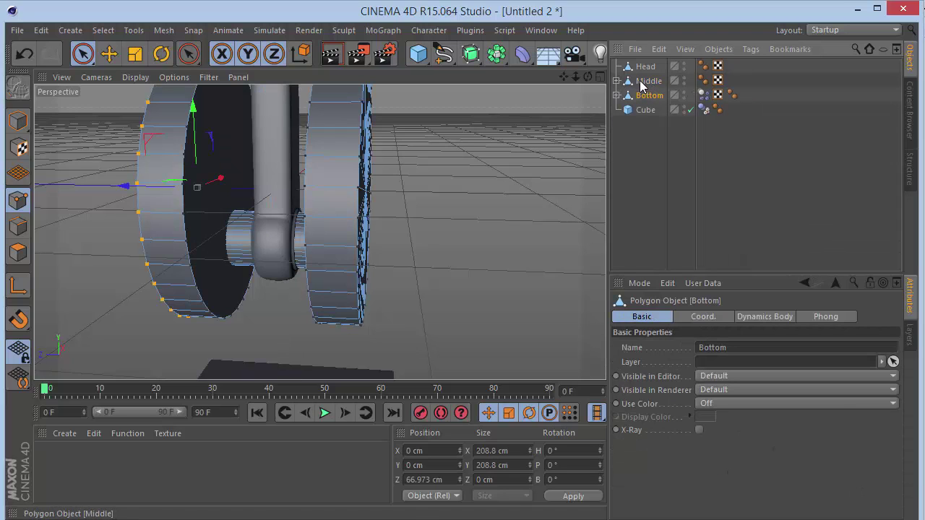
- Switch to Model mode, play the simulation to check the crank against the rod, and rewind to frame 0
click(18, 121)
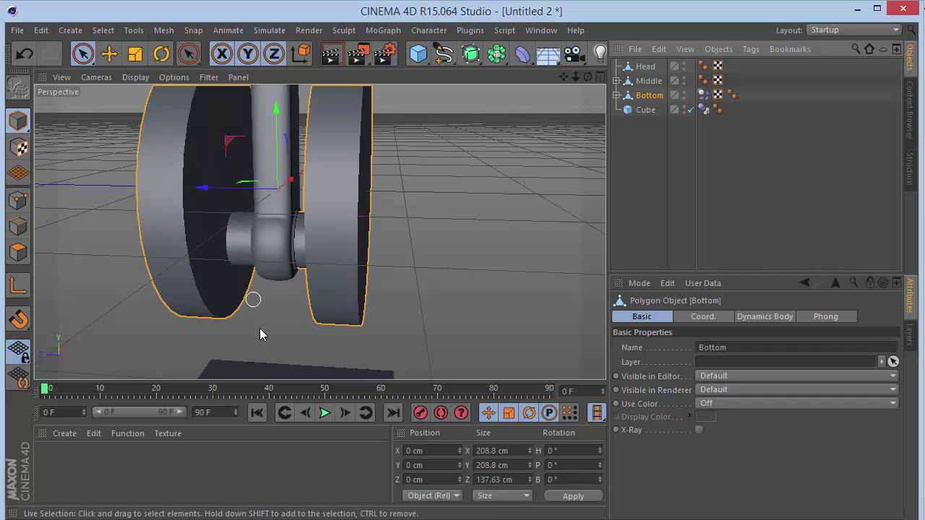
click(324, 413)
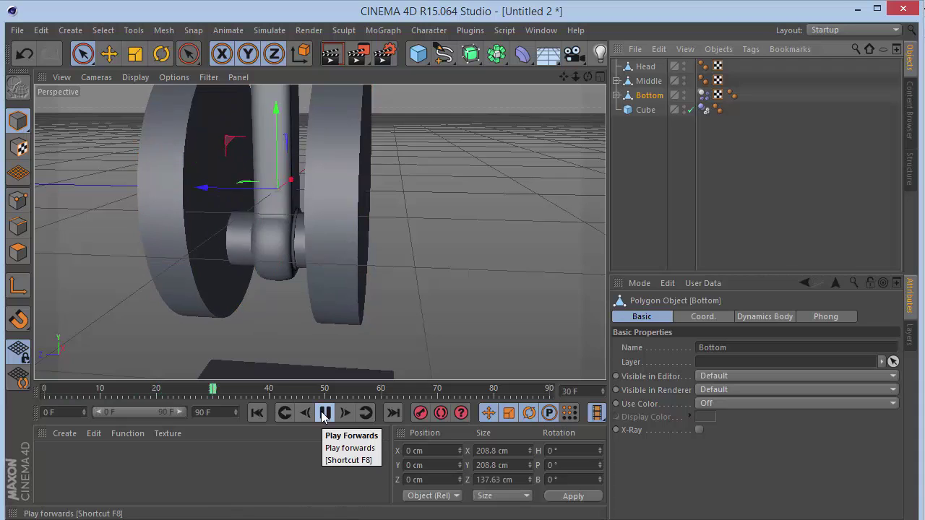
click(325, 413)
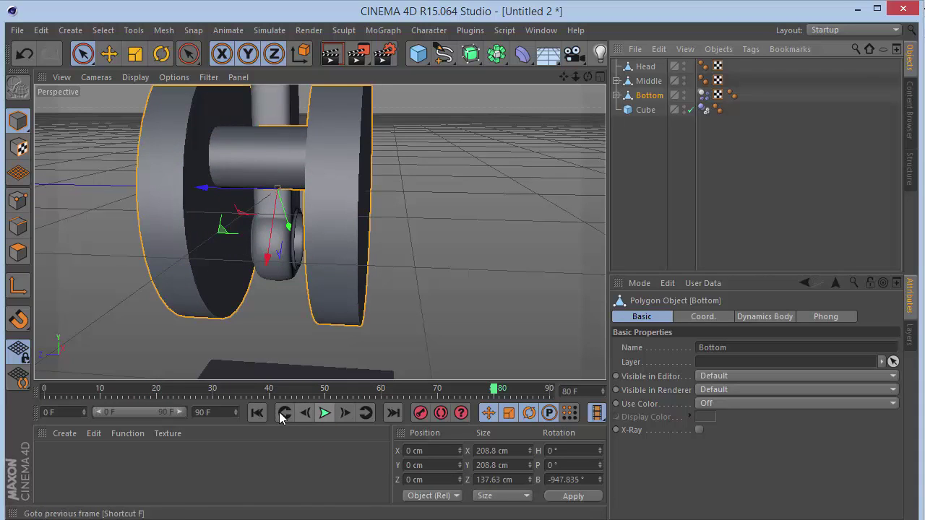
click(257, 413)
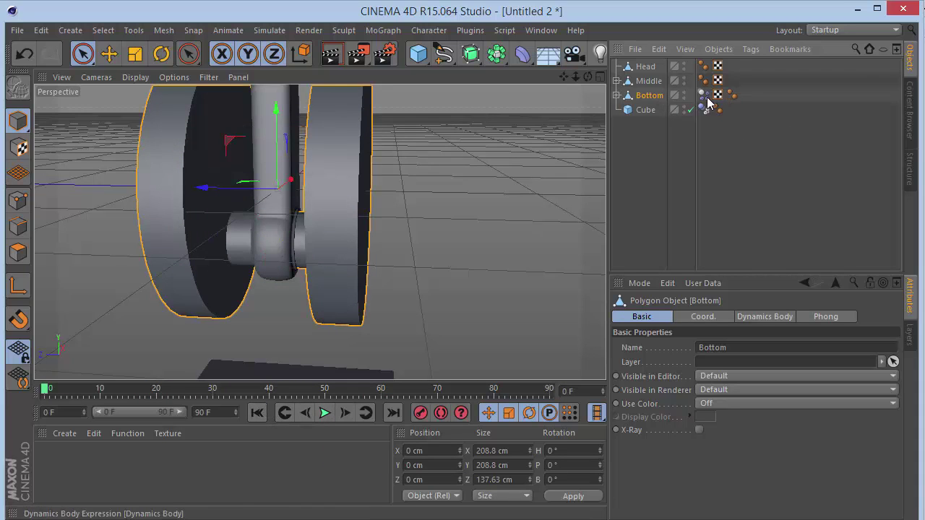
- Copy the Bottom object's Dynamics Body tag to Middle and test the simulation, rewinding to frame 0
click(704, 96)
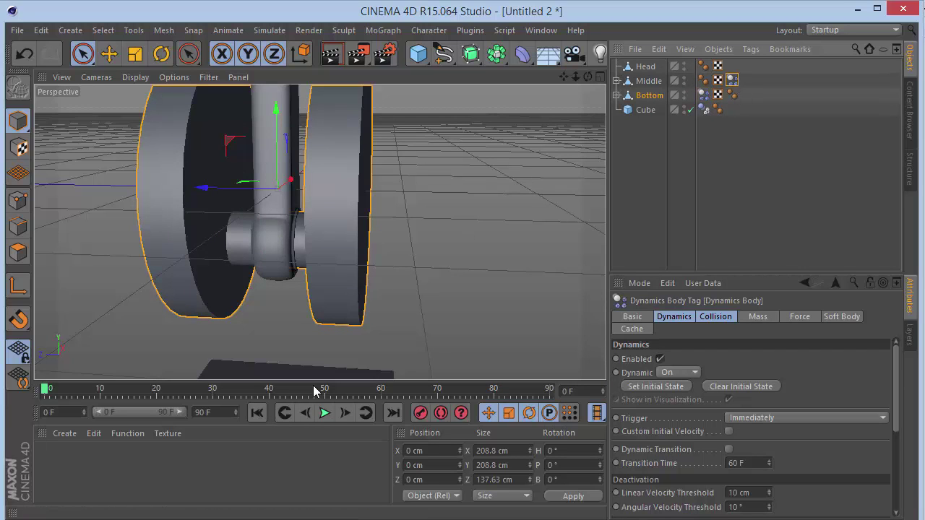
click(325, 413)
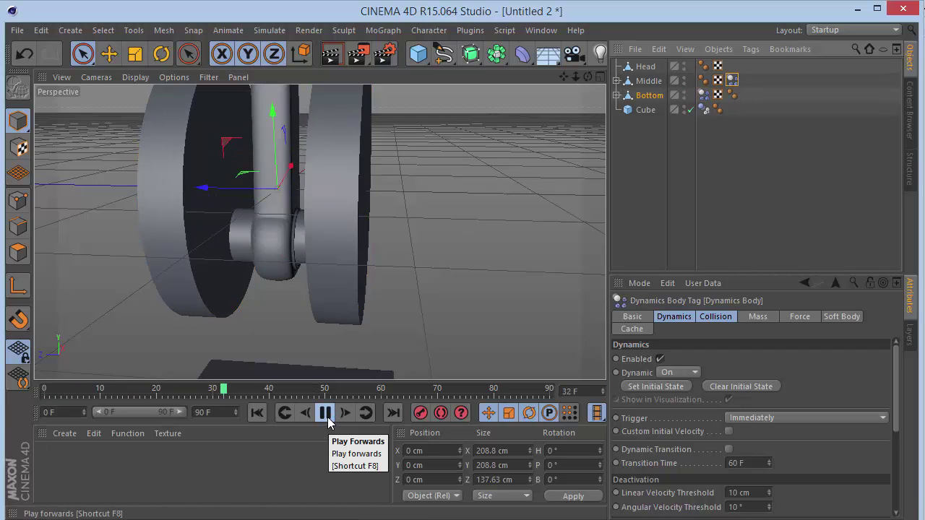
click(258, 413)
- Place Middle's Connector on the crank pin, with its position at 0 cm on all axes
click(616, 80)
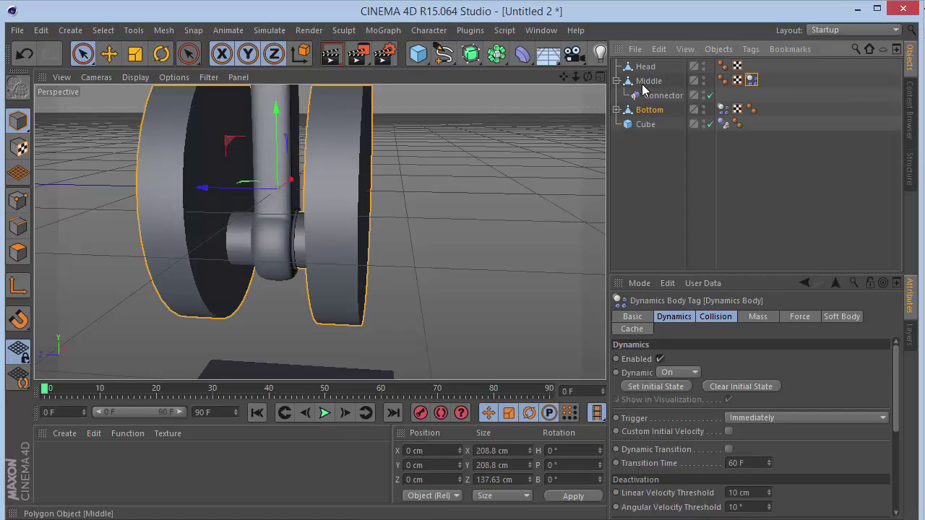
click(650, 98)
key(ctrl+z)
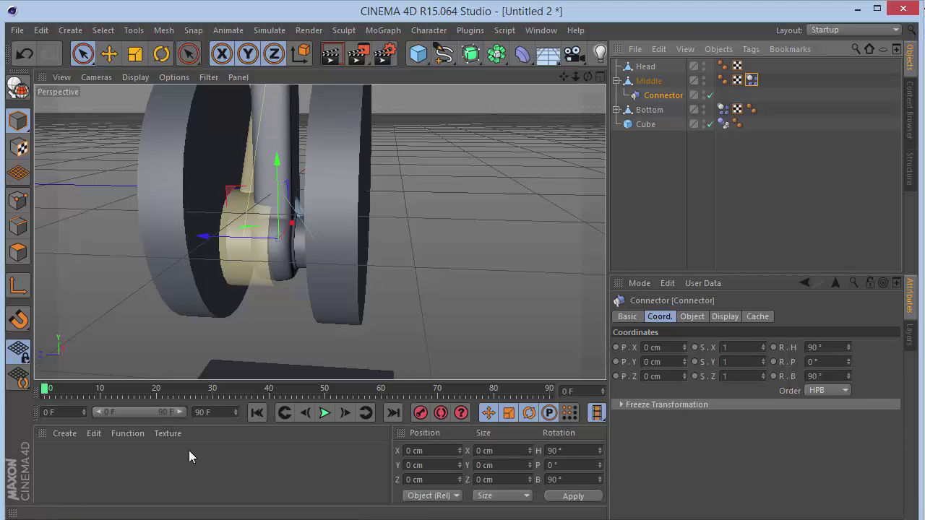
- Play the simulation with nothing selected, examine the moving rod and crank, and rewind to frame 0
click(323, 413)
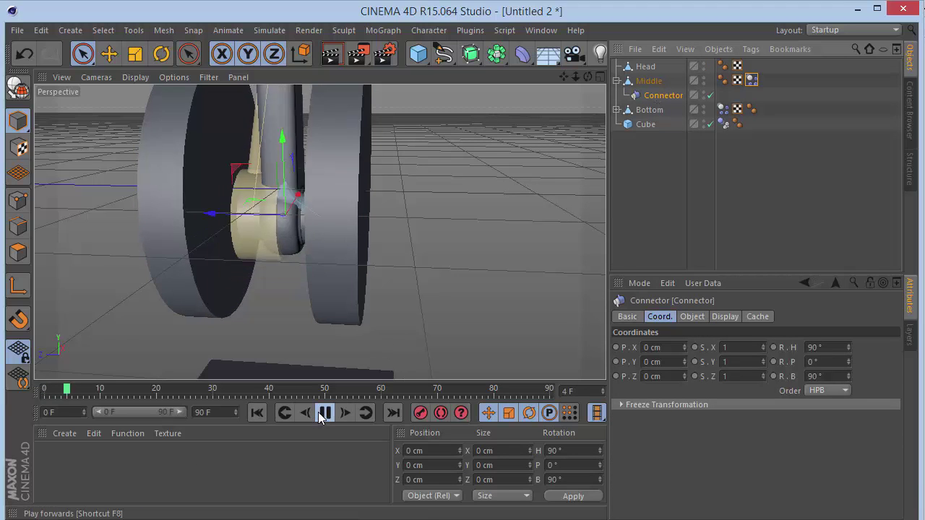
click(651, 151)
mouse_move(575, 77)
mouse_down()
mouse_move(491, 77)
mouse_move(567, 67)
mouse_move(578, 89)
mouse_move(499, 87)
mouse_move(568, 88)
mouse_up()
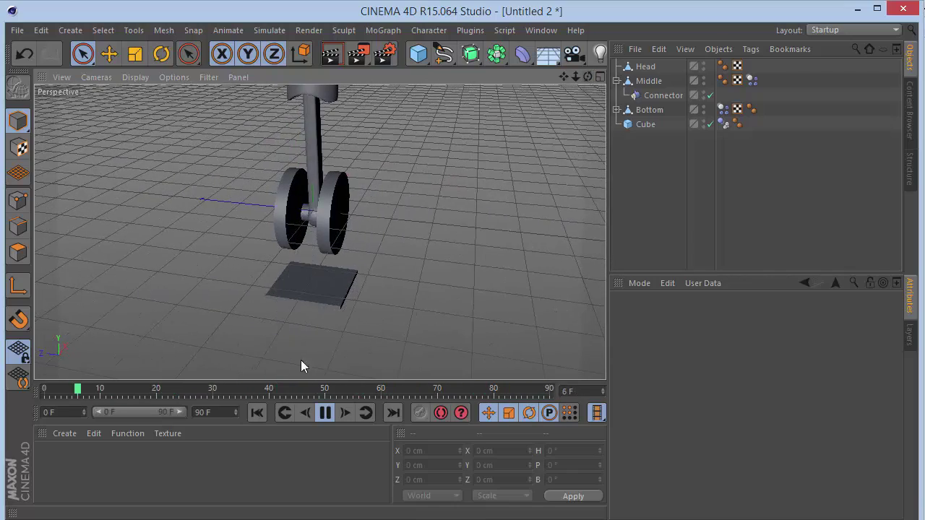
click(323, 412)
click(257, 413)
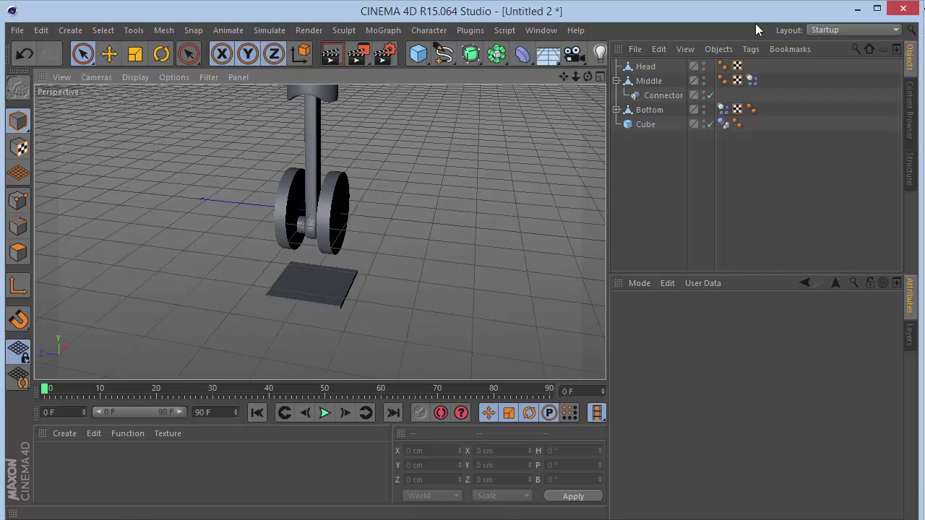
- Duplicate Middle's Connector and nest the copy under Head
click(649, 97)
key(ctrl+c)
key(ctrl+v)
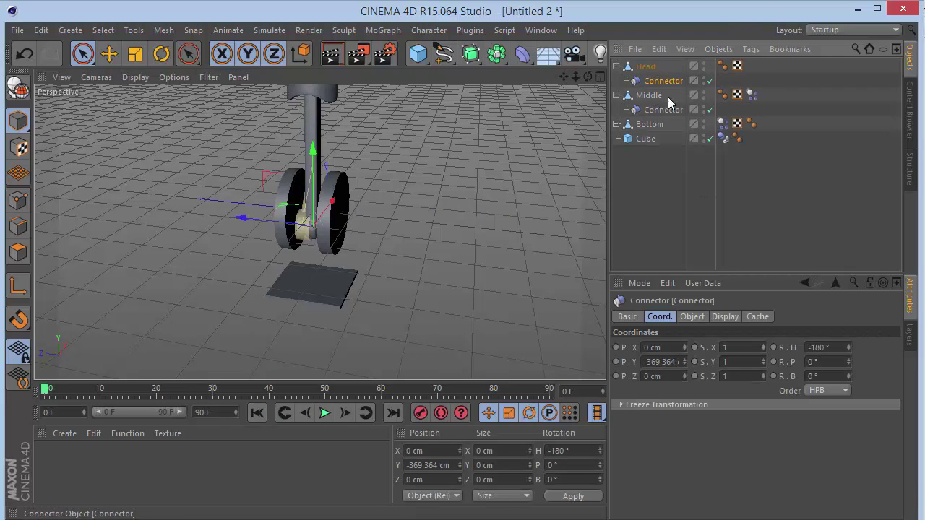
- Link the Head's hinge connector to Head as Object A and Middle as Object B
drag(563, 75, 563, 77)
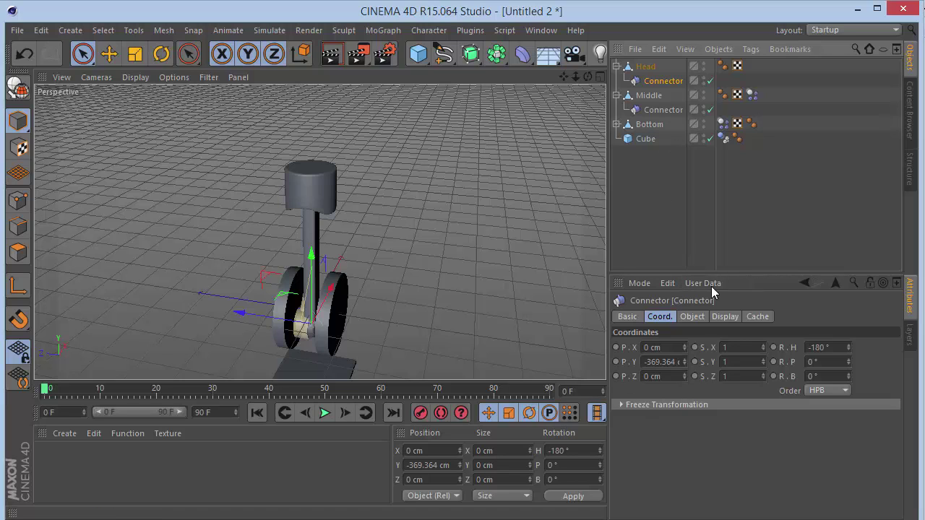
click(692, 316)
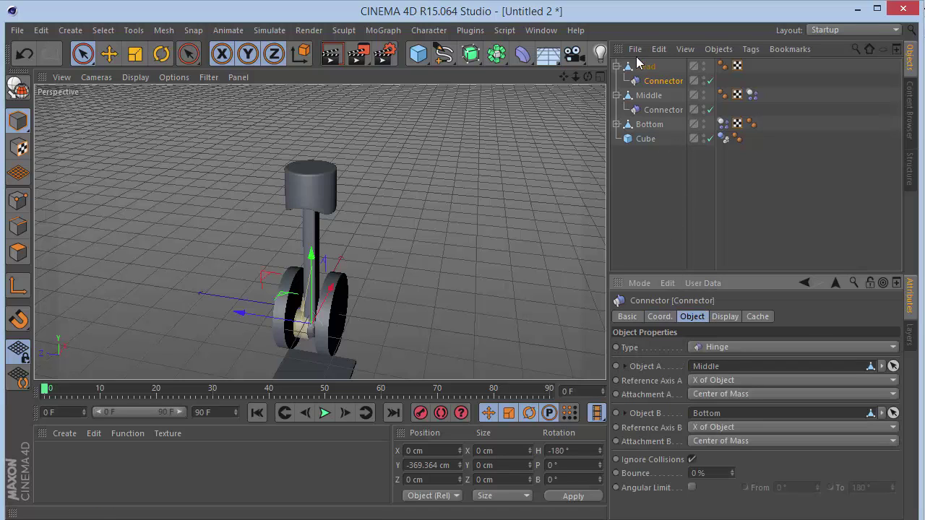
drag(644, 66, 728, 338)
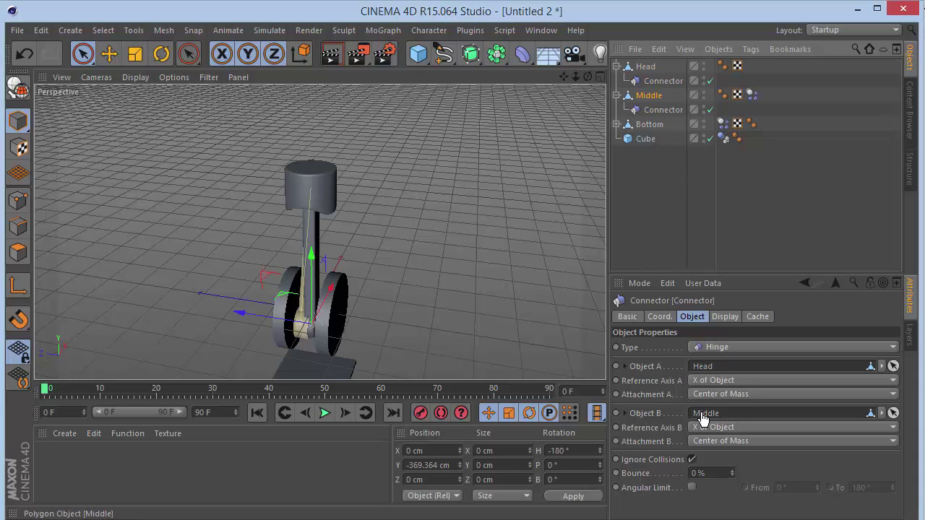
click(665, 146)
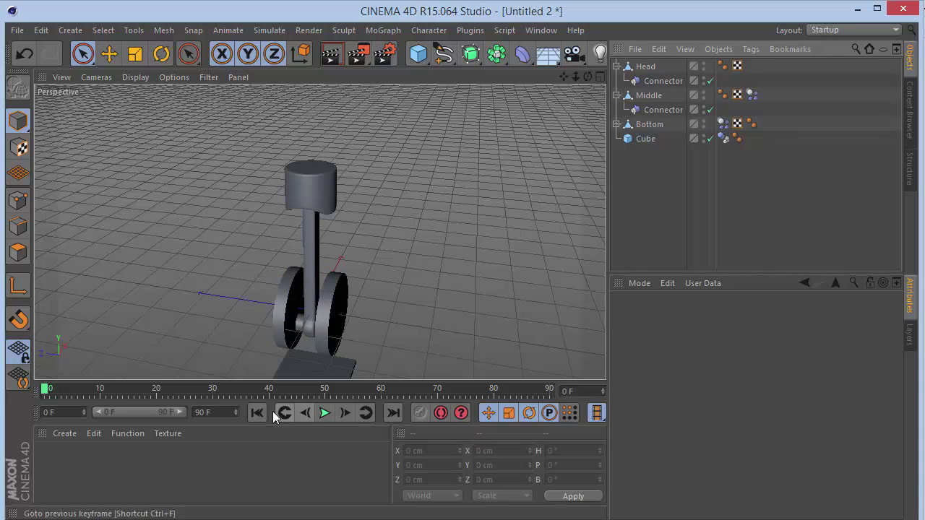
- Play the simulation to check the motion of the whole piston assembly, stop it and rewind to frame 0
click(325, 413)
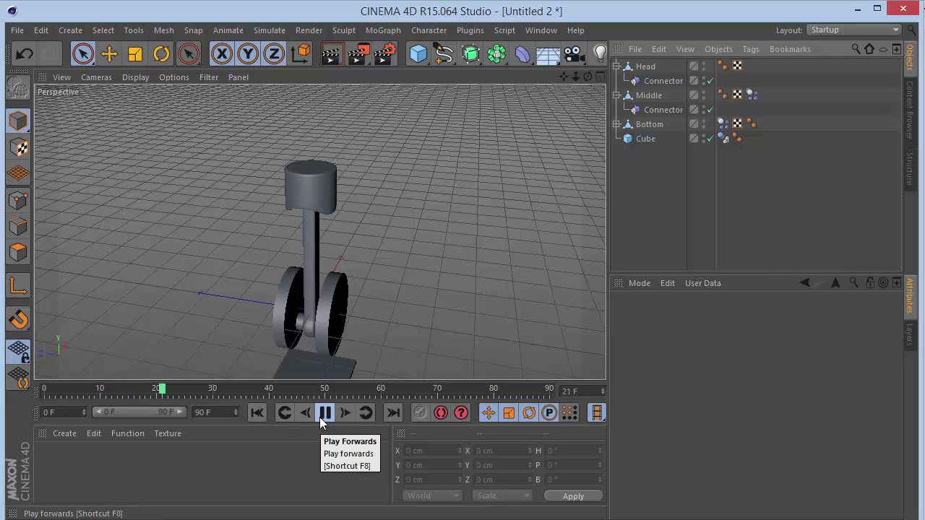
click(324, 414)
click(256, 412)
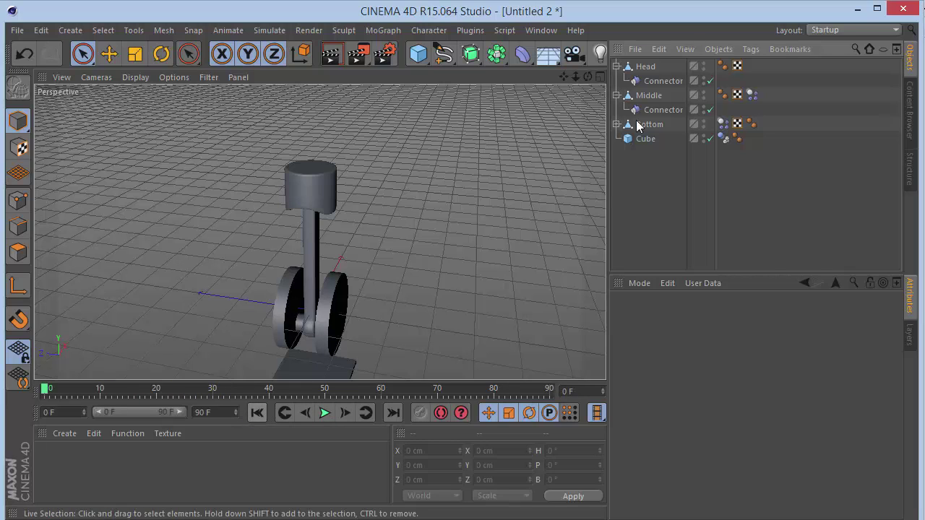
- Raise the Head's Connector into the piston head, to a Y position of about -1.6 cm
click(660, 80)
drag(323, 259, 302, 125)
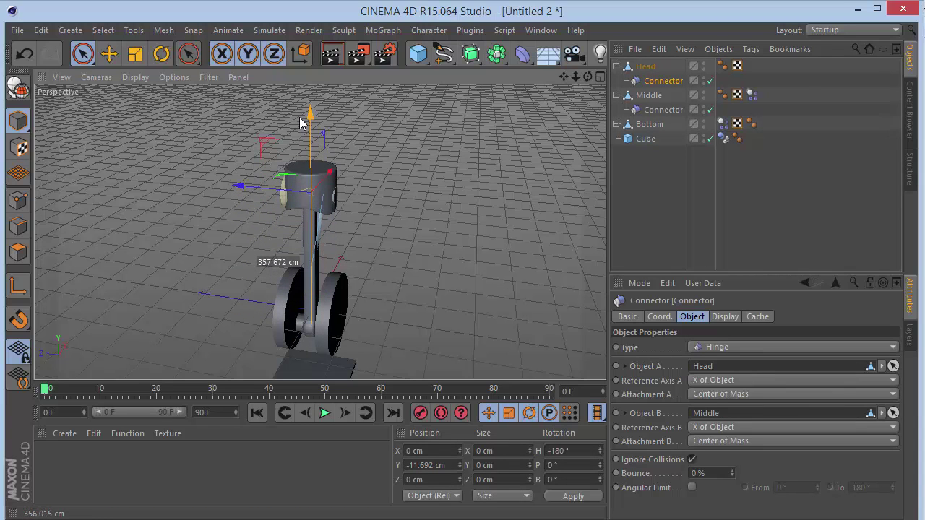
scroll(320, 196, up, 5)
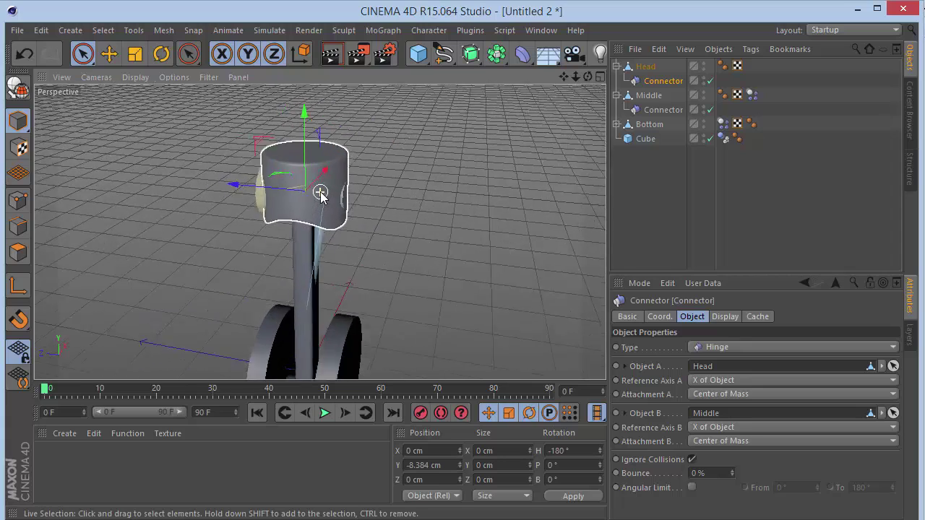
drag(588, 77, 319, 232)
drag(358, 260, 359, 255)
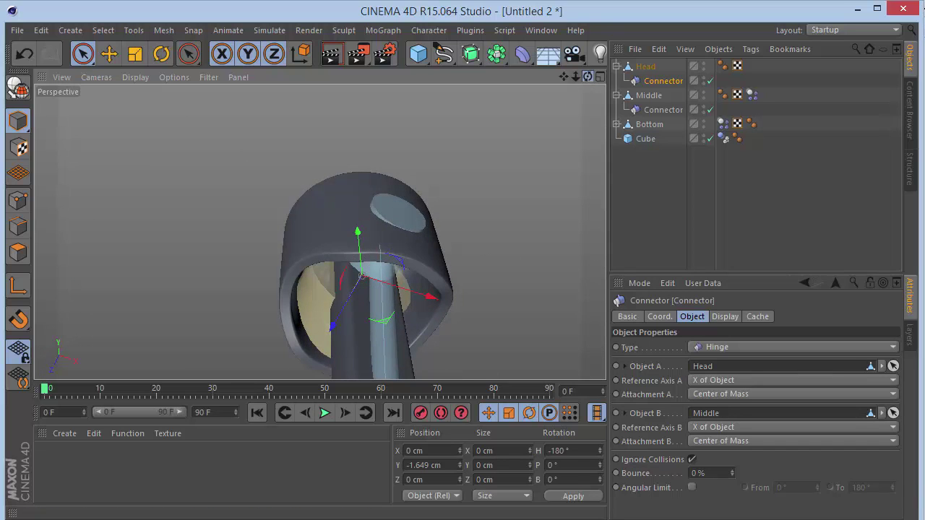
drag(588, 76, 319, 231)
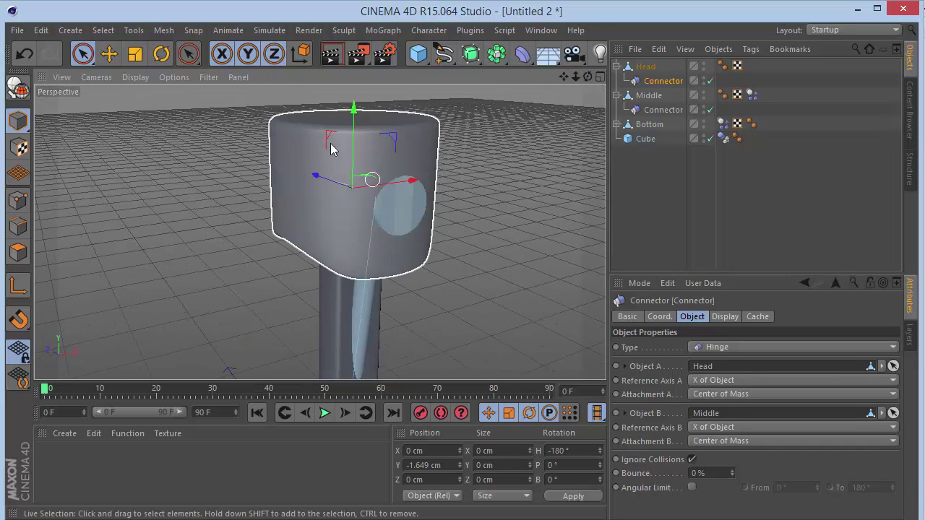
- Play the simulation with the repositioned connector to check how the Head follows the assembly, stop it and clear the selection
click(337, 335)
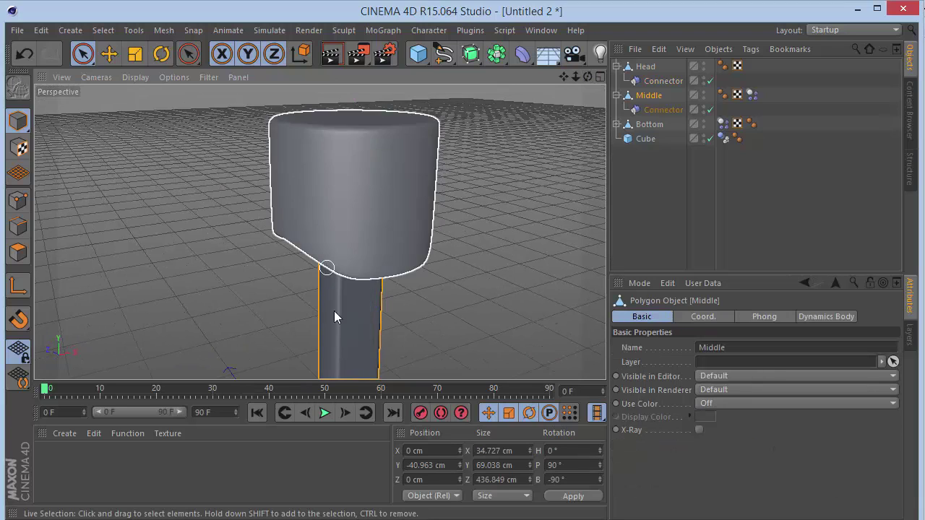
click(405, 202)
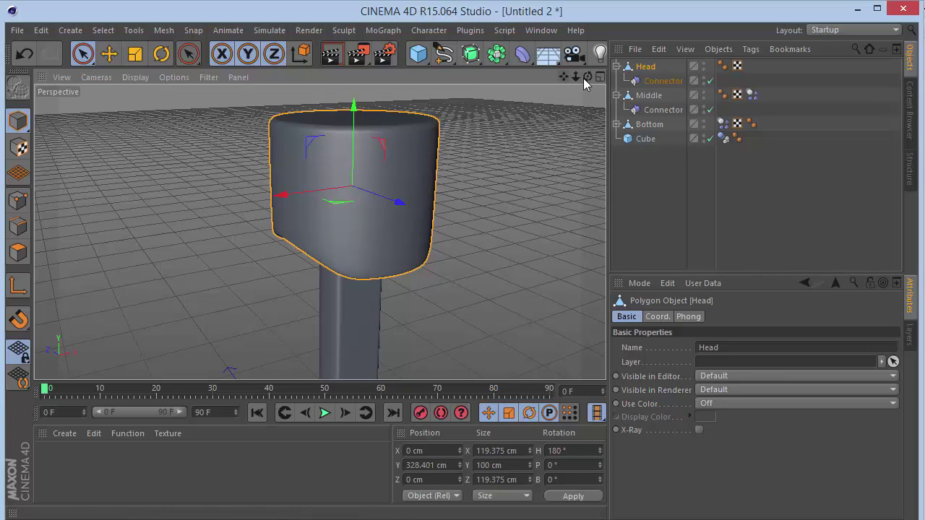
drag(576, 76, 491, 76)
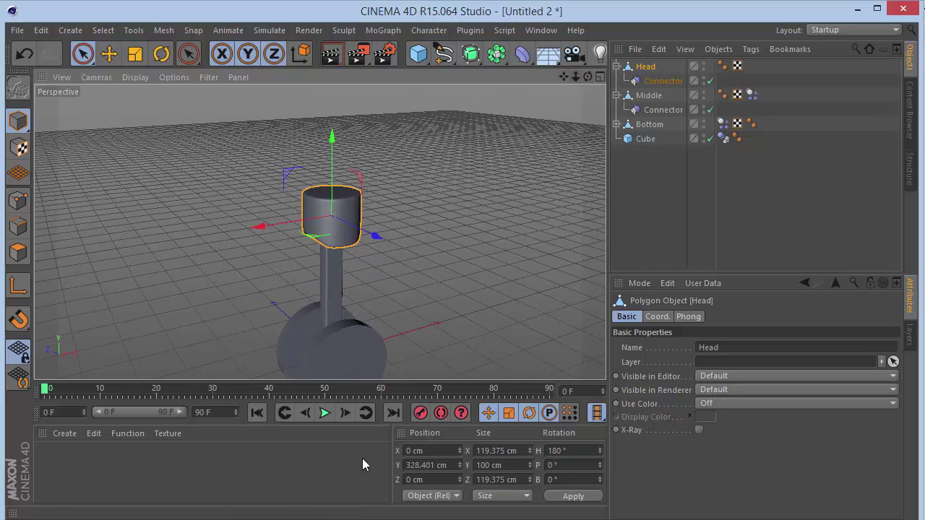
click(326, 414)
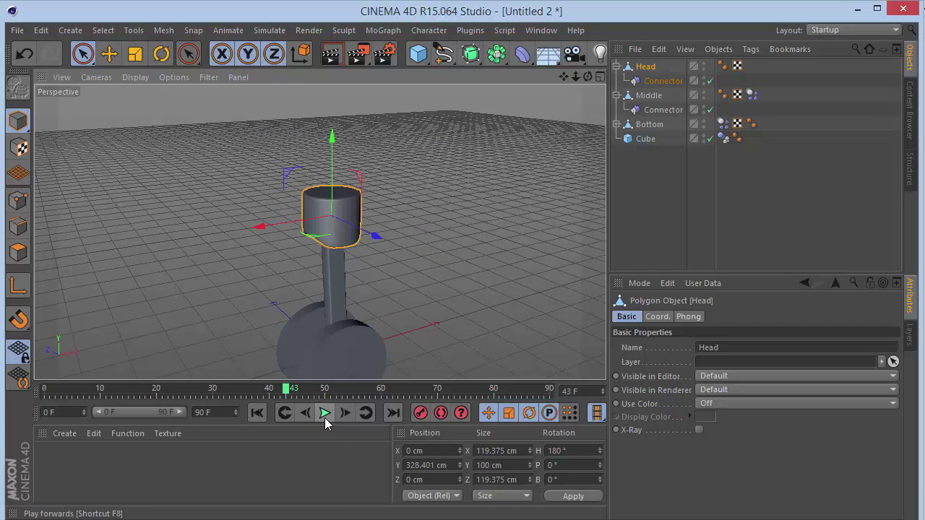
drag(331, 141, 321, 98)
key(ctrl+z)
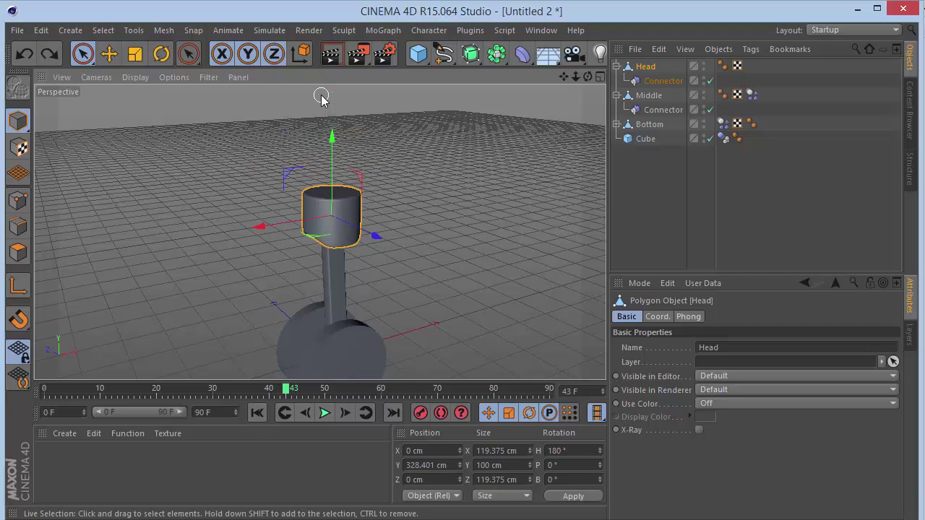
click(657, 80)
key(ctrl+shift+a)
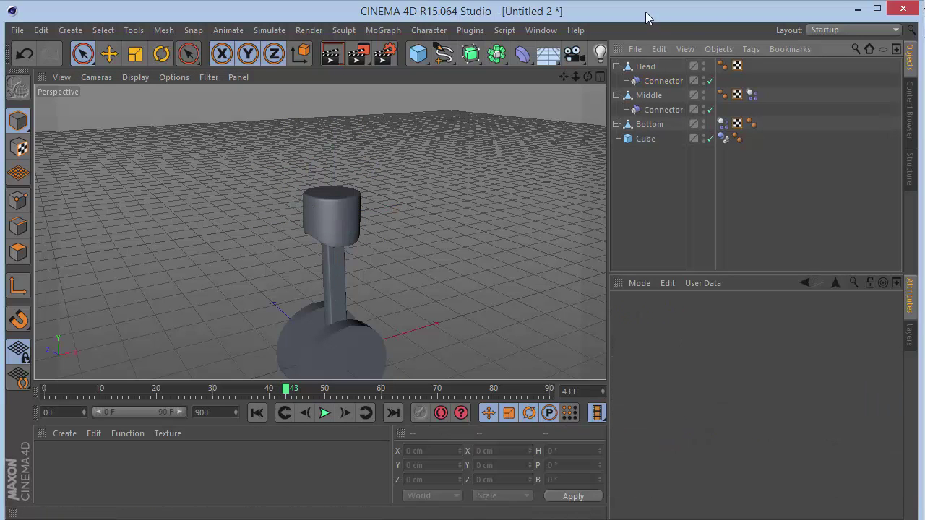
- Add a Rigid Body simulation tag to the Head and clear the selection
right_click(642, 67)
mouse_move(696, 168)
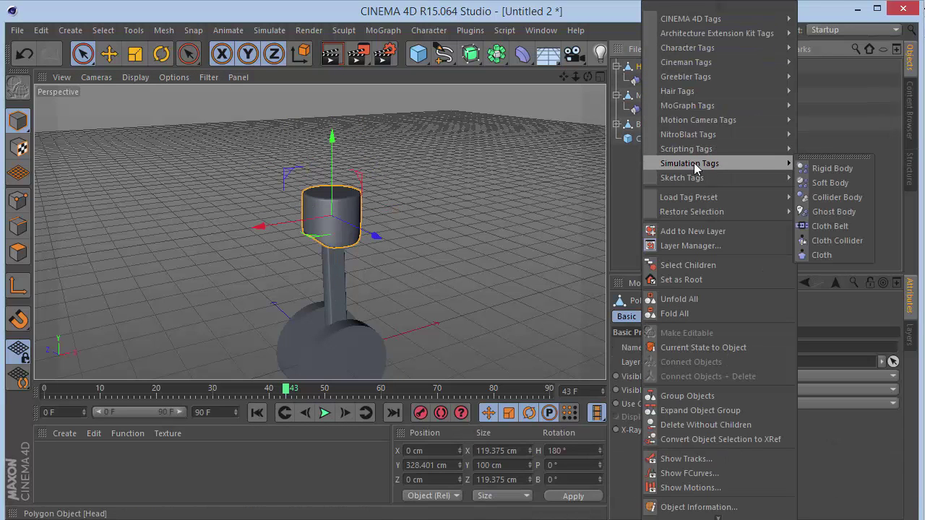
click(831, 169)
key(ctrl+shift+a)
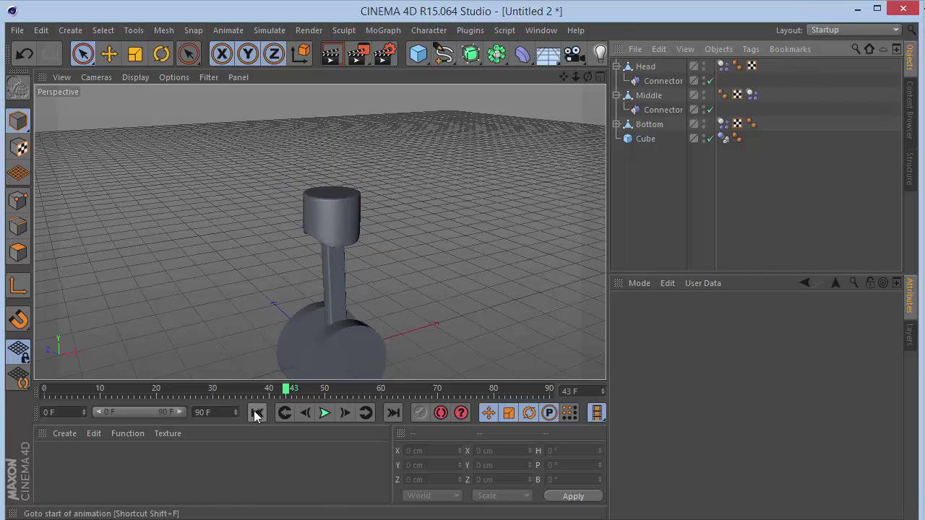
- Play the simulation from frame 0 to check the rigid-body Head's motion, stop it and rewind to the start
click(254, 411)
click(322, 412)
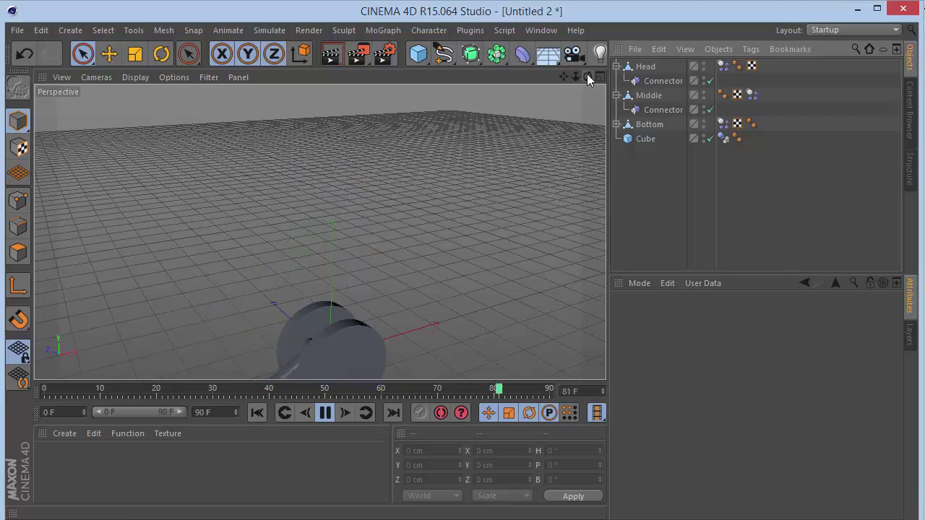
mouse_move(587, 74)
mouse_down()
mouse_move(578, 77)
mouse_move(690, 76)
mouse_move(571, 77)
mouse_move(587, 43)
mouse_move(587, 57)
mouse_up()
click(323, 418)
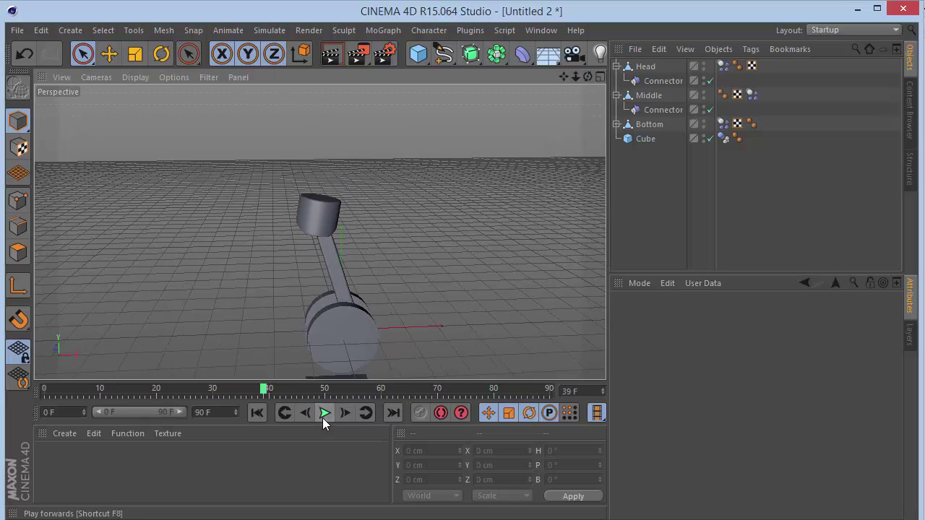
click(259, 414)
- Add a new dynamics Connector to the scene and set its type to Slider
click(348, 227)
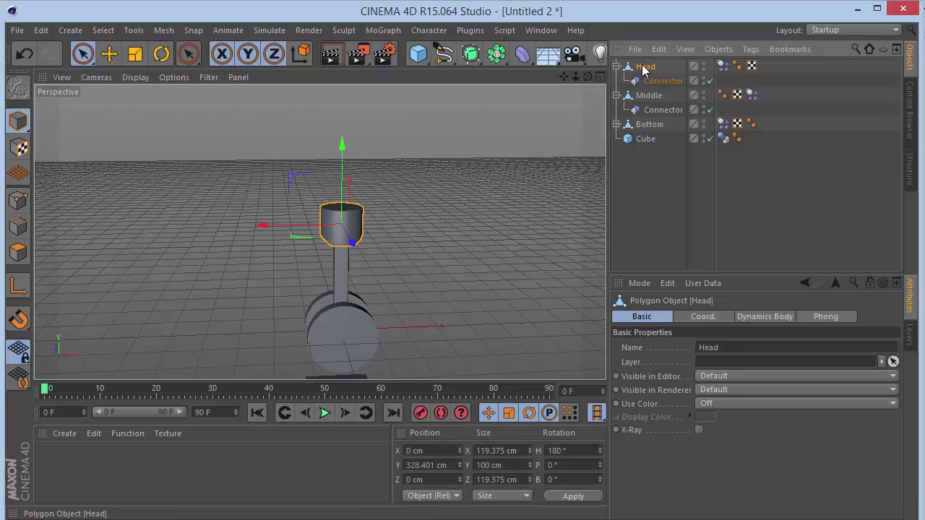
click(660, 81)
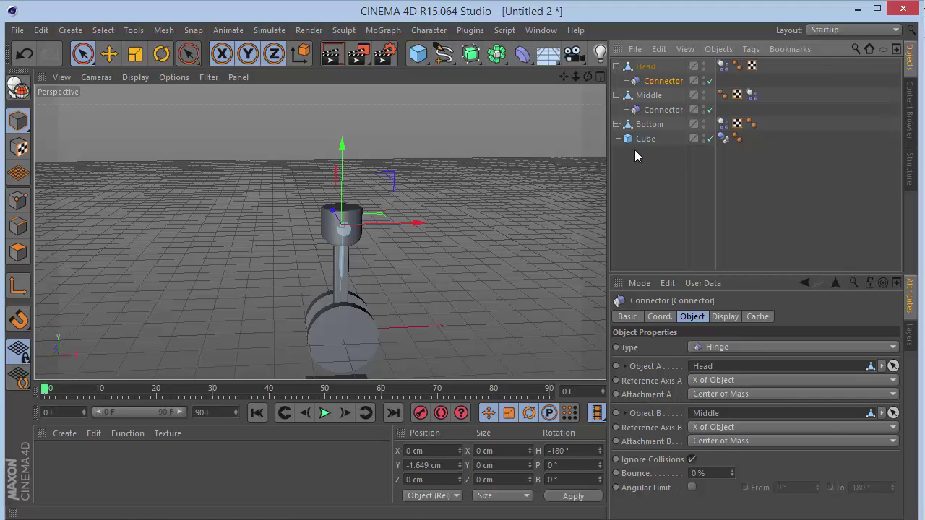
drag(563, 76, 566, 3)
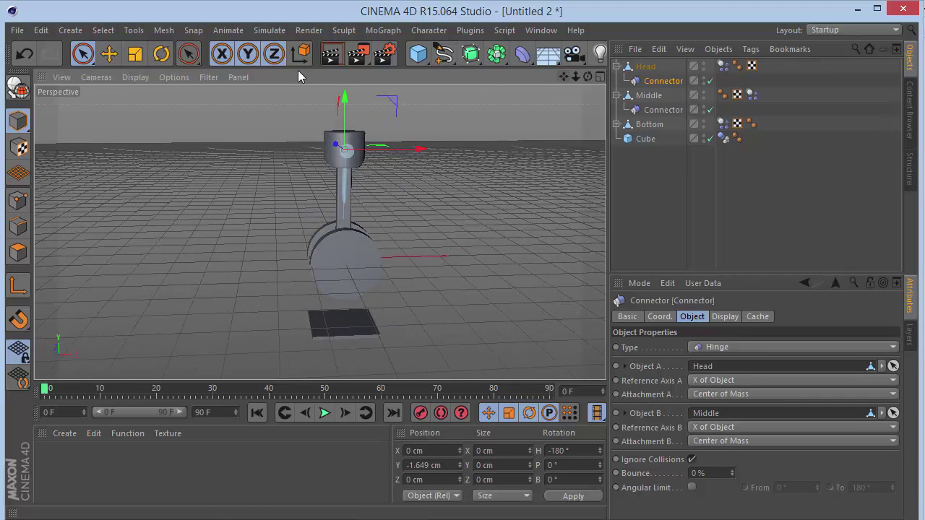
click(270, 31)
mouse_move(293, 63)
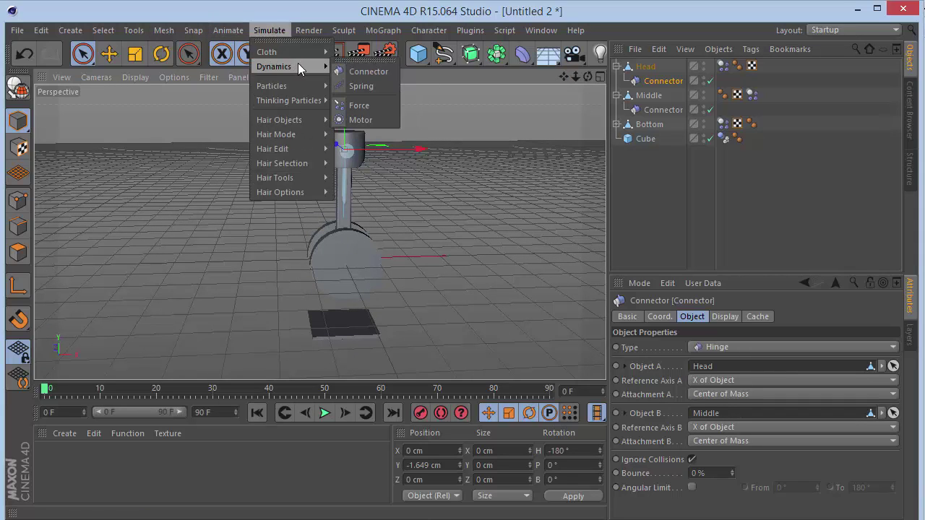
click(354, 71)
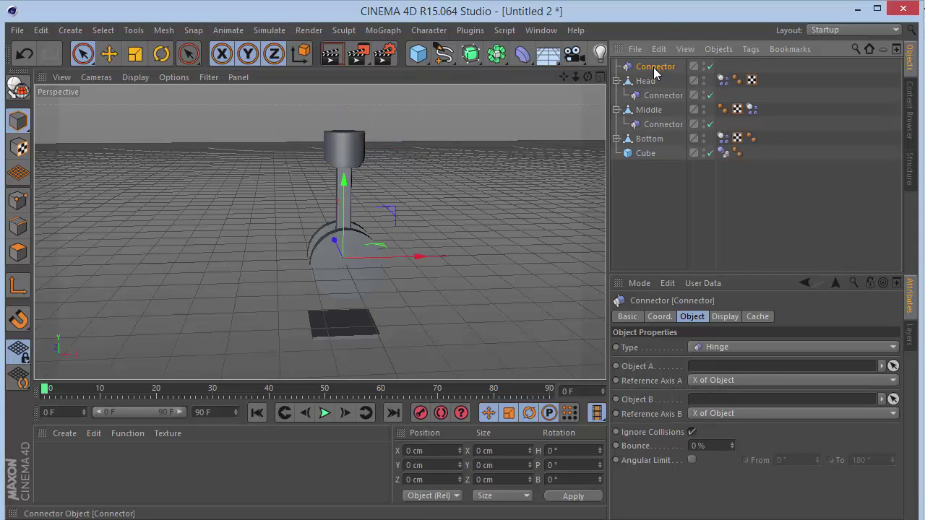
click(708, 346)
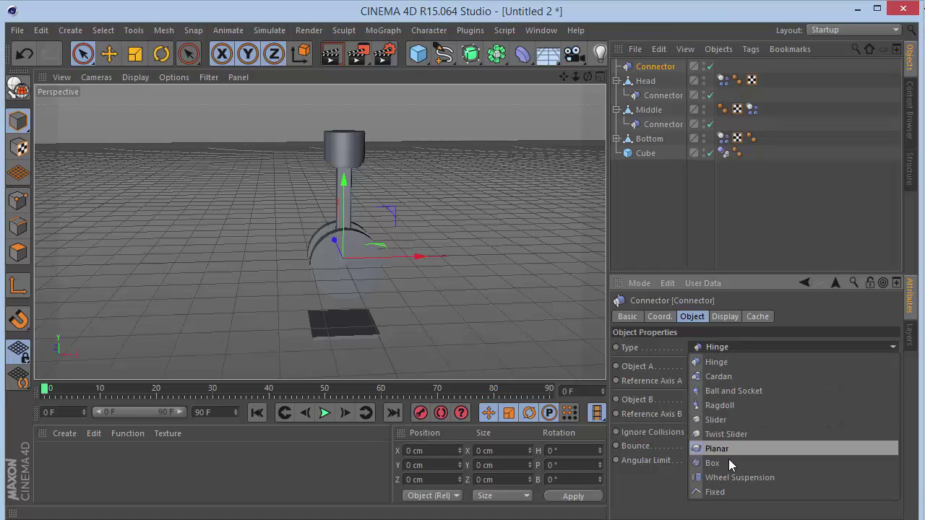
click(727, 420)
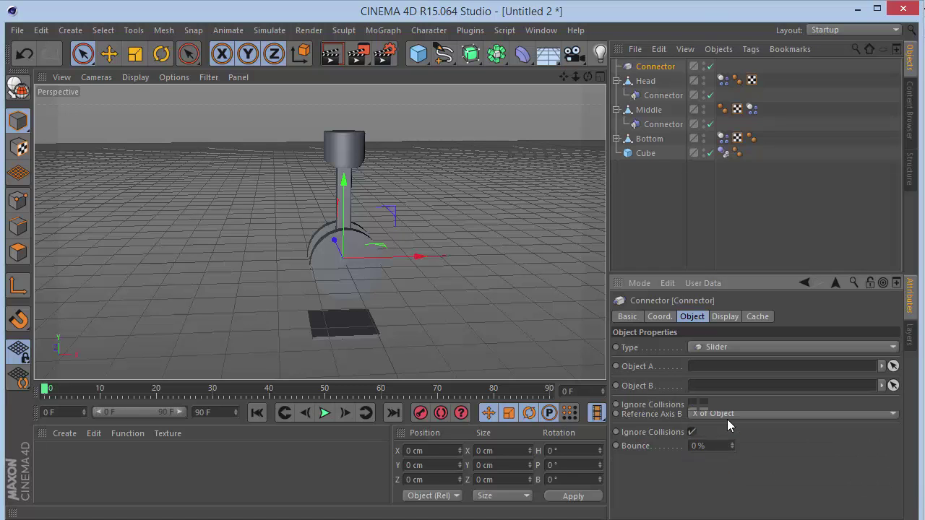
click(737, 319)
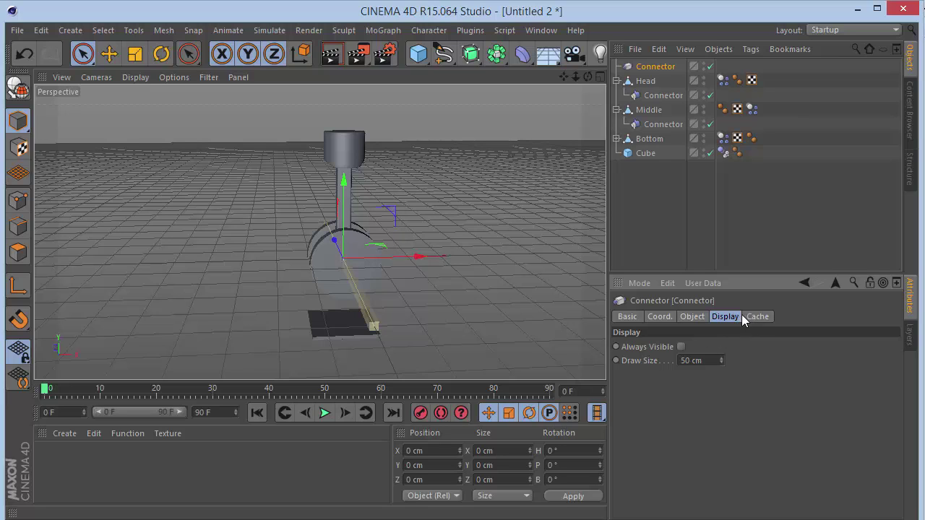
click(687, 318)
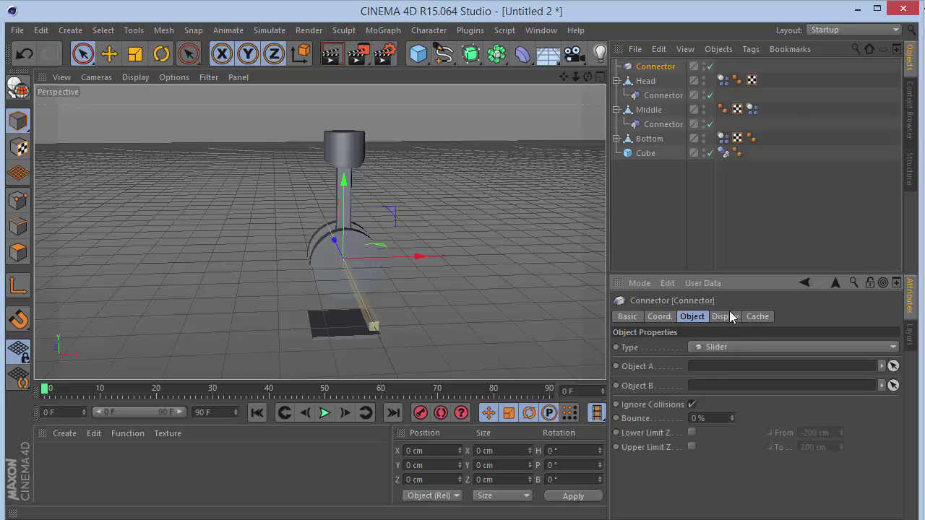
- Set the slider connector's pitch rotation to 90° so its axis runs vertically
click(660, 317)
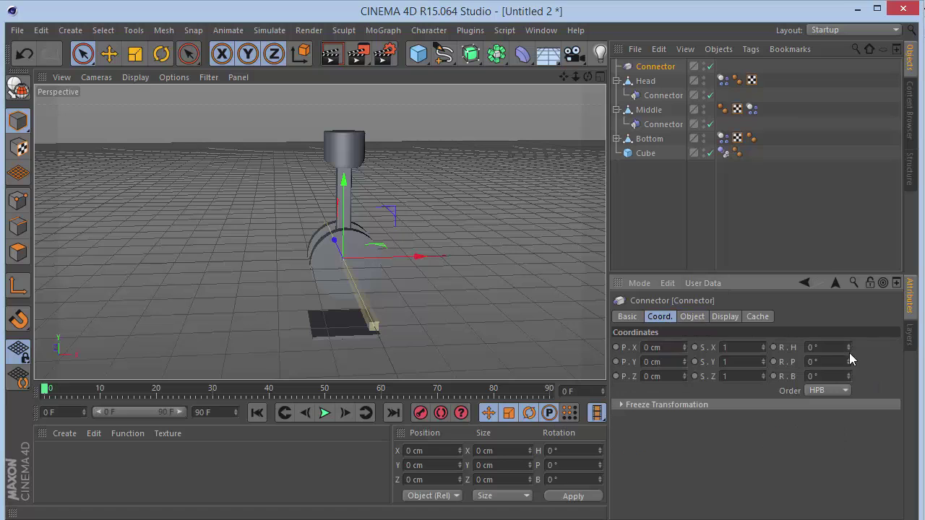
text(90)
key(Return)
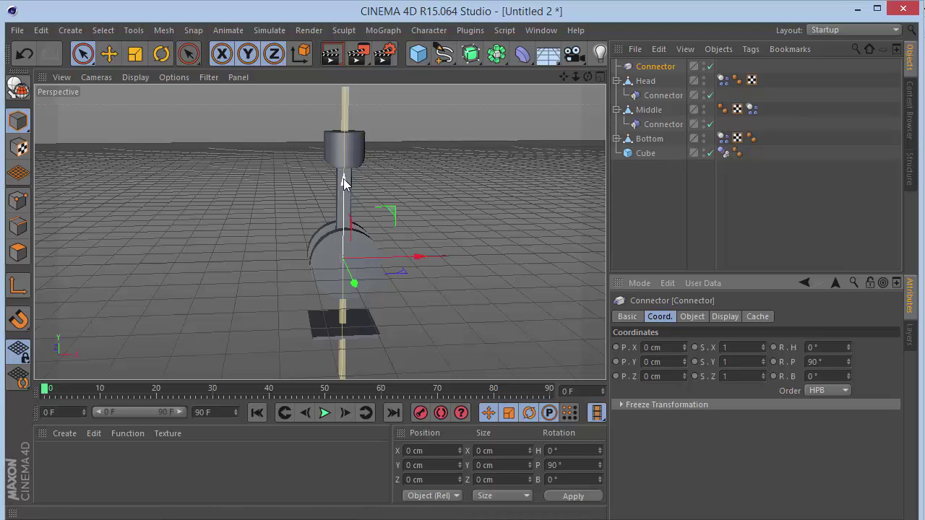
- Raise the slider connector into the piston head, to a Y position of about 330 cm
drag(343, 179, 334, 126)
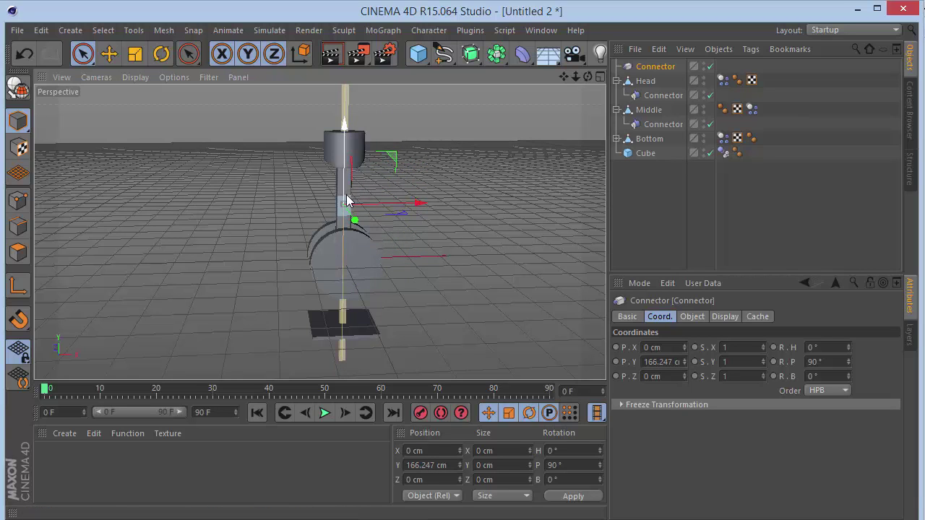
scroll(347, 196, up, 3)
scroll(347, 200, up, 3)
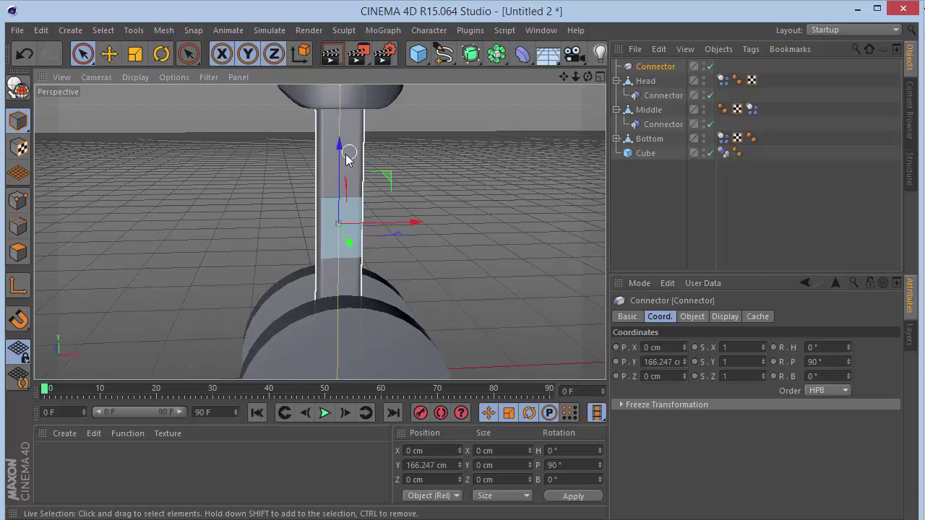
drag(565, 77, 568, 158)
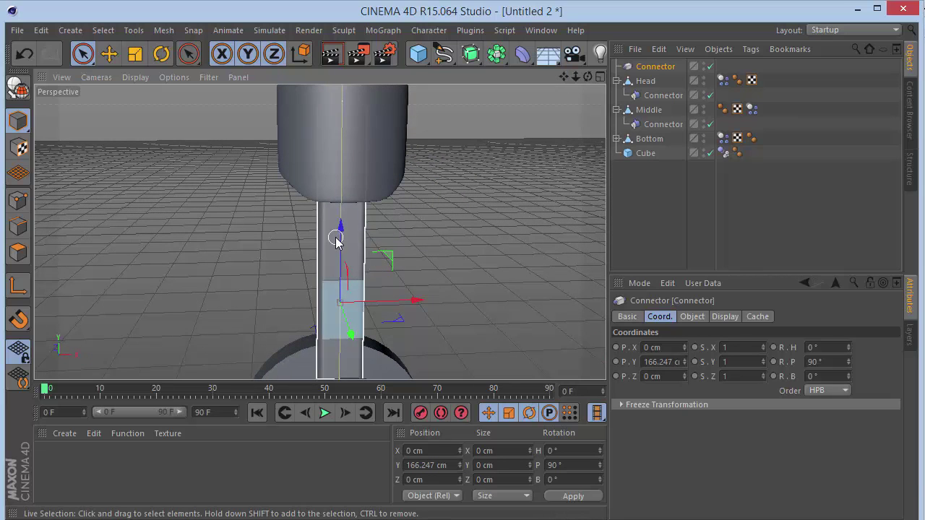
drag(337, 237, 345, 215)
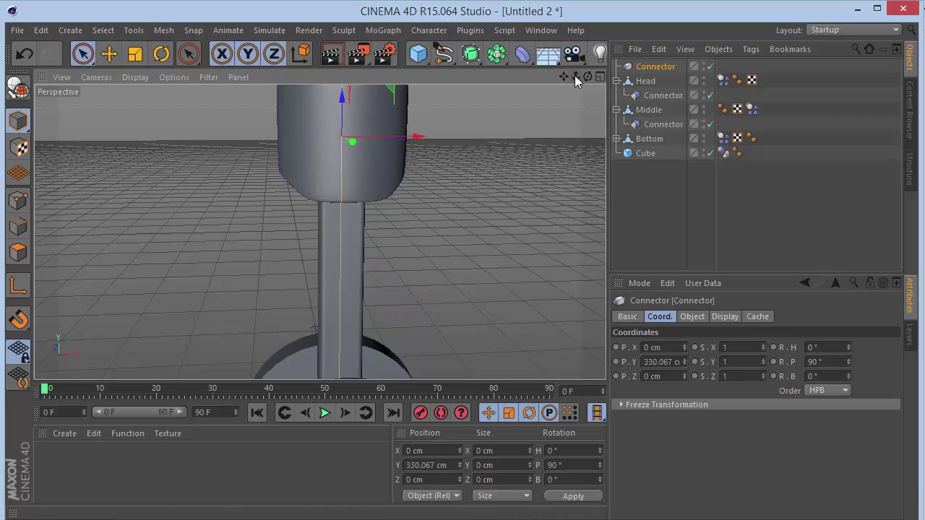
drag(588, 77, 477, 29)
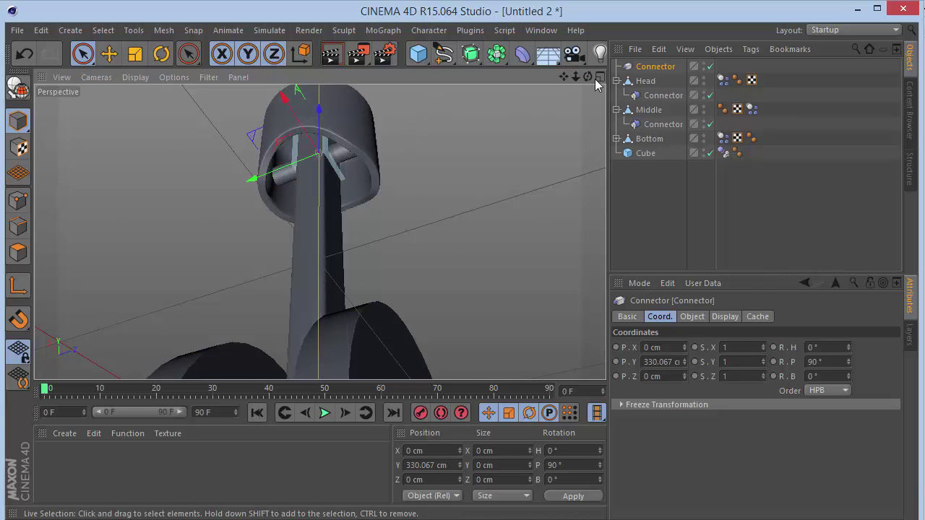
drag(587, 77, 577, 81)
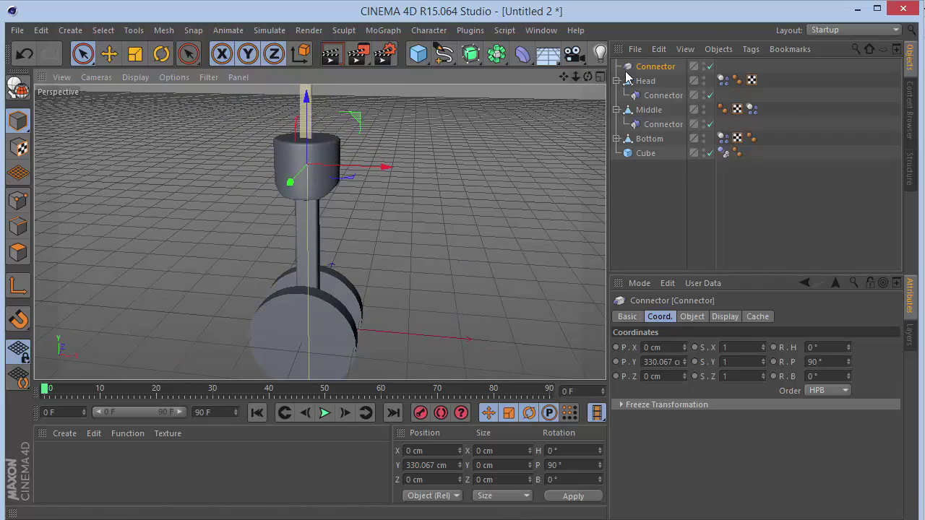
- Link the slider connector to Head as Object A and Cube as Object B
click(710, 316)
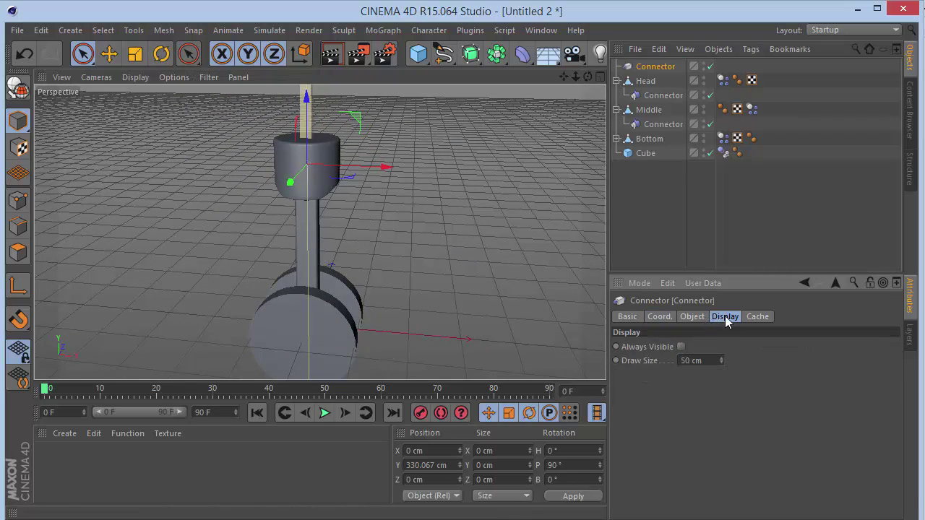
click(692, 317)
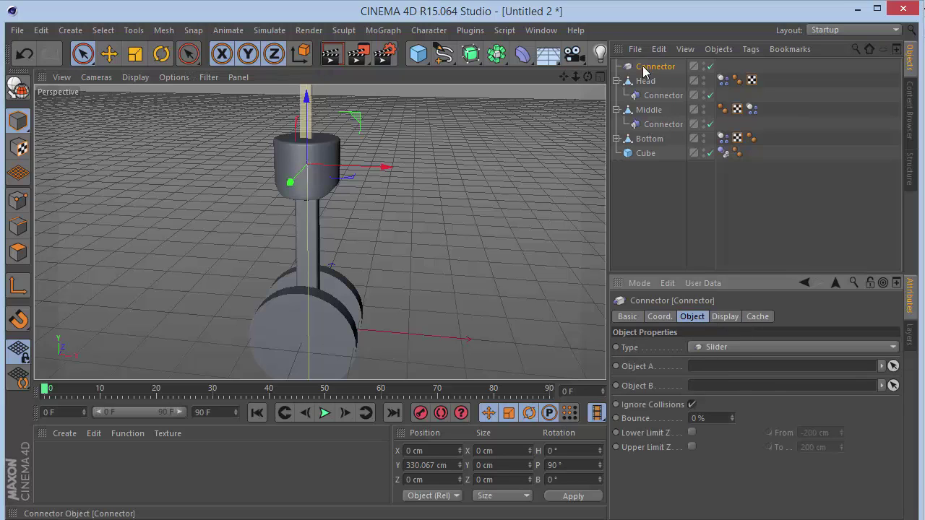
drag(644, 82, 711, 366)
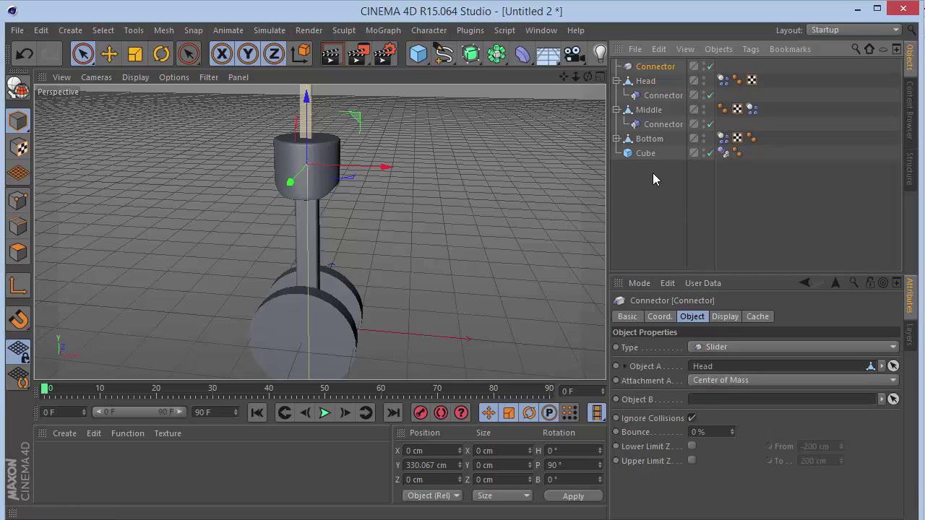
drag(724, 402, 722, 400)
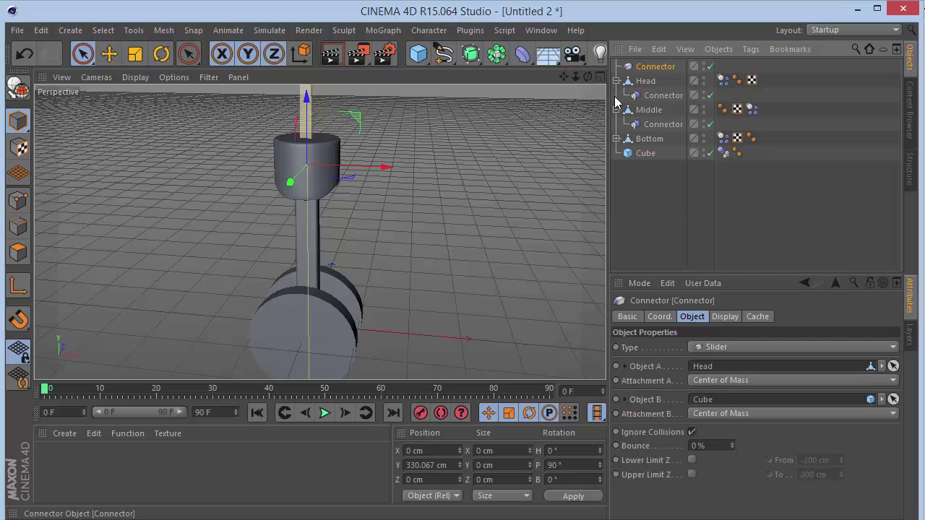
- Play the simulation and examine the piston's sliding motion and its base Cube from different angles
drag(588, 77, 303, 282)
click(323, 413)
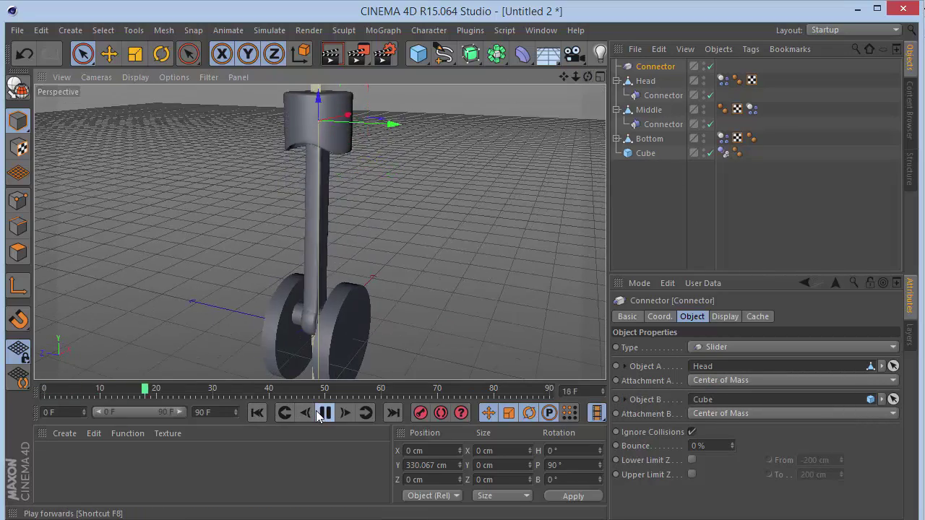
mouse_move(588, 76)
mouse_down()
mouse_move(318, 232)
mouse_move(587, 76)
mouse_move(320, 232)
mouse_move(576, 79)
mouse_up()
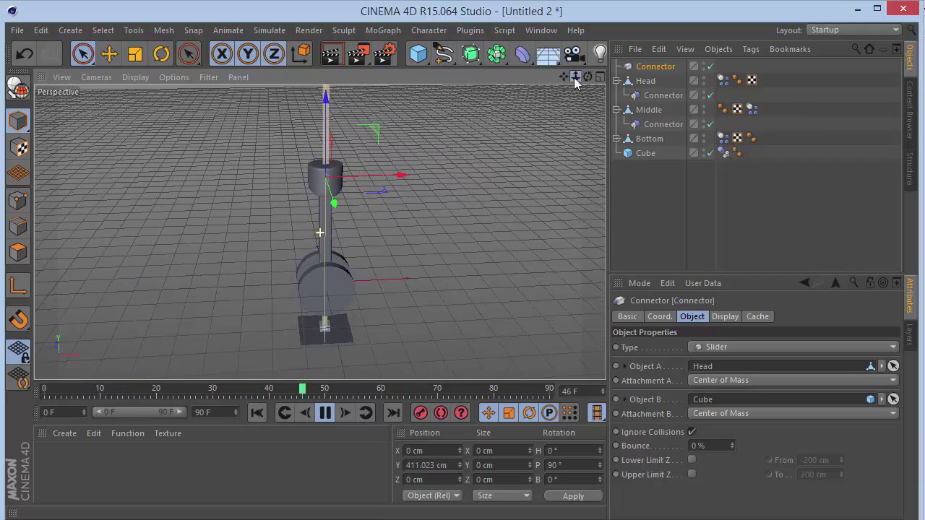
click(325, 339)
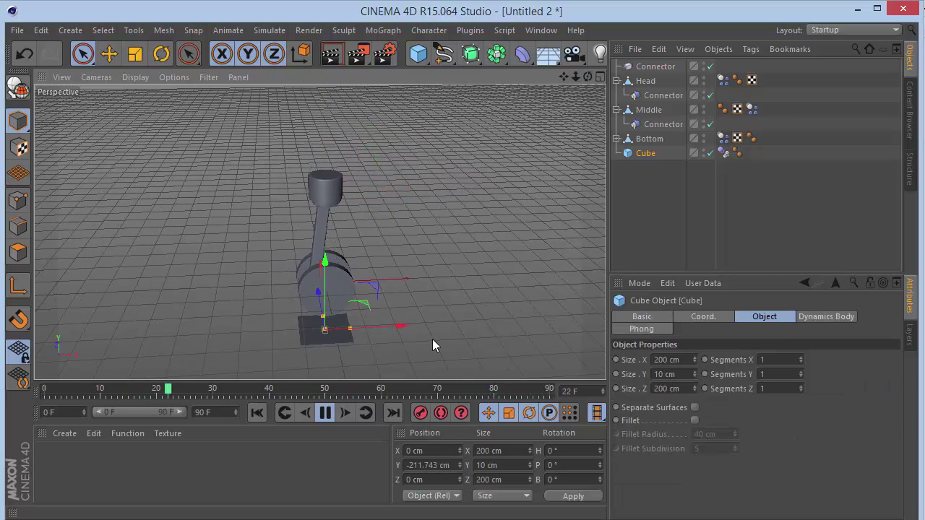
- Inspect the slider connector's axis with Head and Middle hidden, show both parts again, review the whole piston's motion and stop the simulation
click(657, 68)
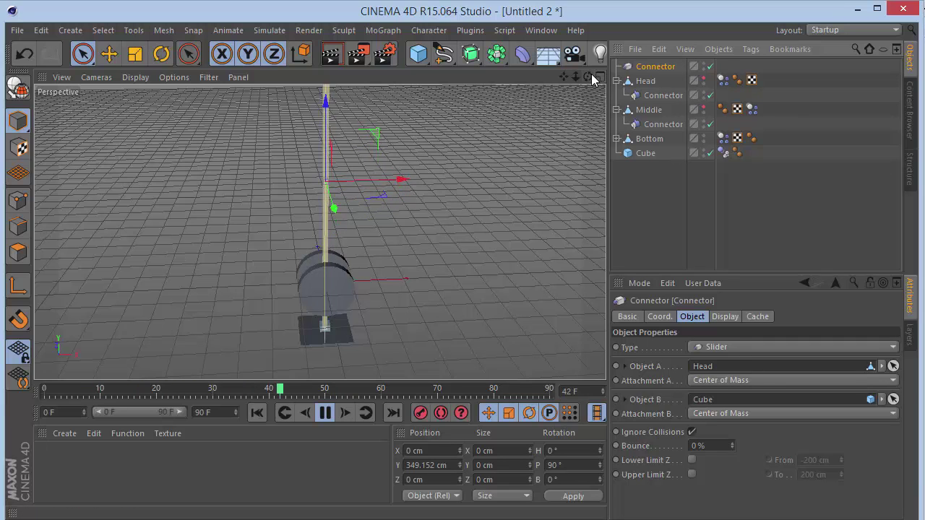
drag(588, 76, 318, 231)
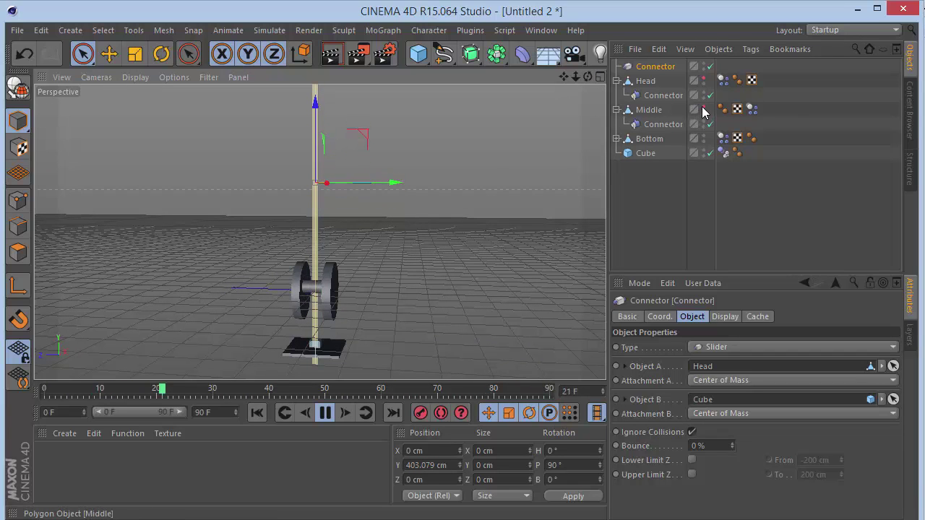
click(577, 102)
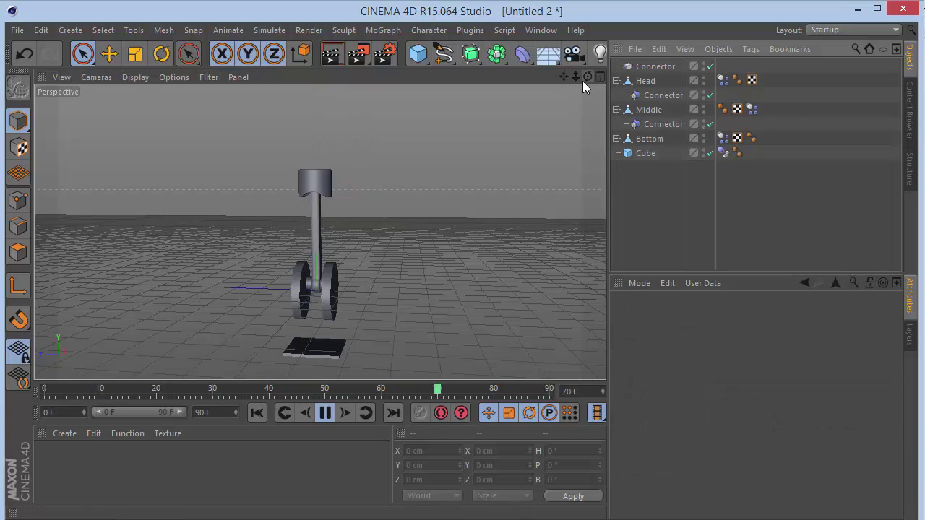
drag(584, 80, 563, 76)
mouse_move(576, 77)
mouse_down()
mouse_move(320, 232)
mouse_move(575, 78)
mouse_up()
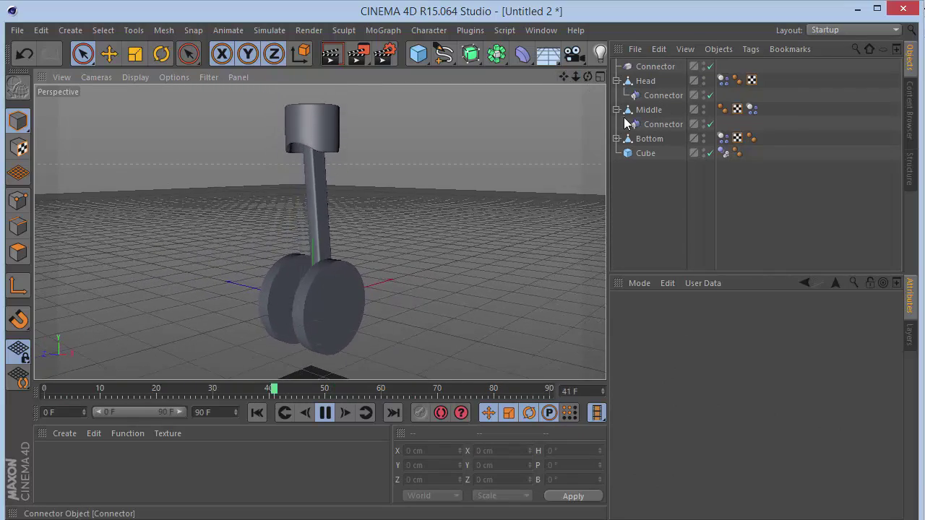
click(326, 414)
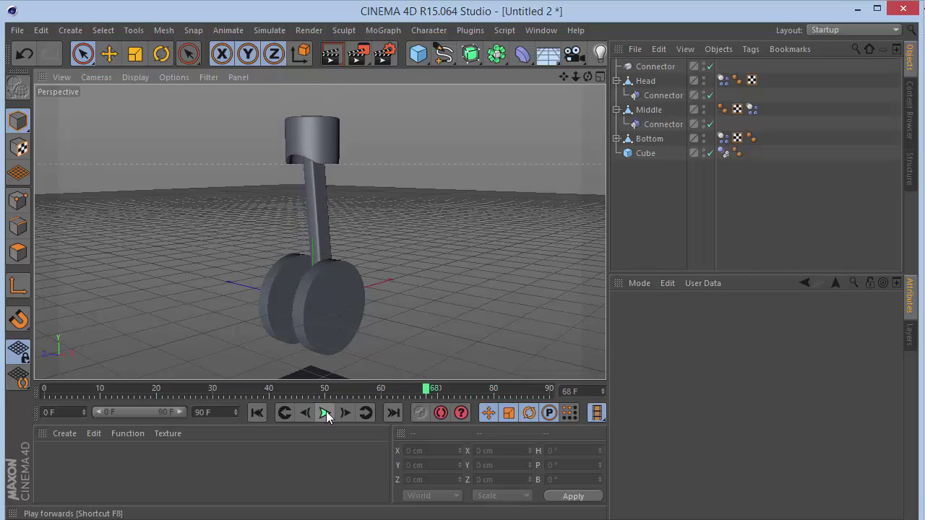